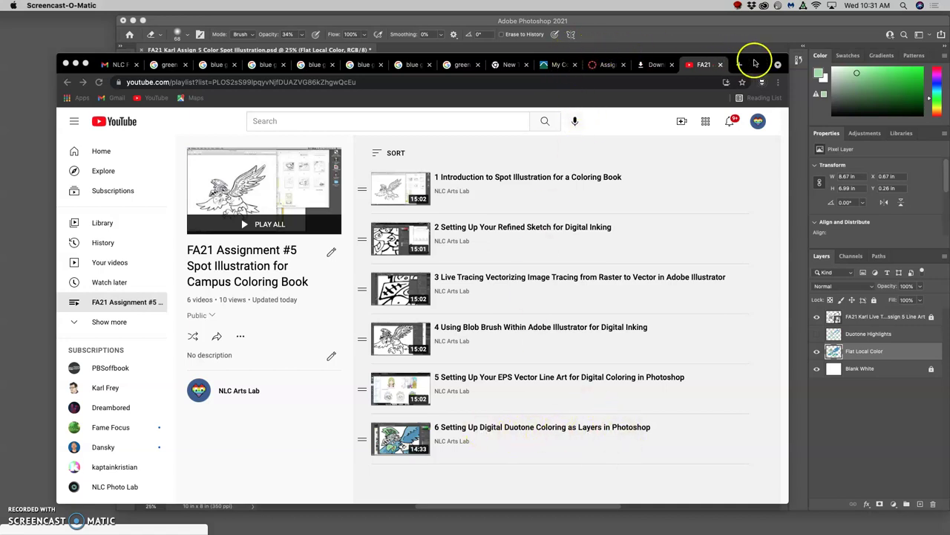
# - Hide the Flat Local Color and bird line-art layers so only Blank White shows
pyautogui.click(713, 39)
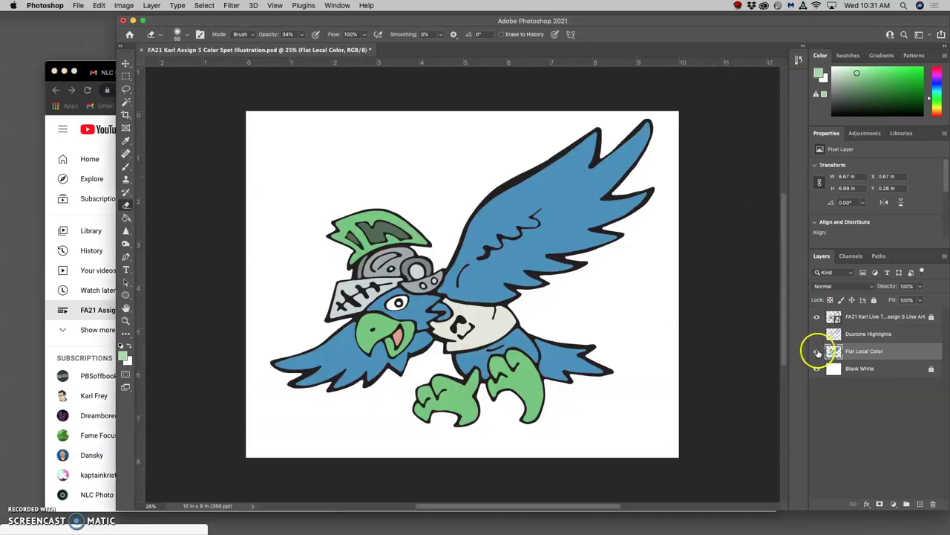
pyautogui.click(817, 350)
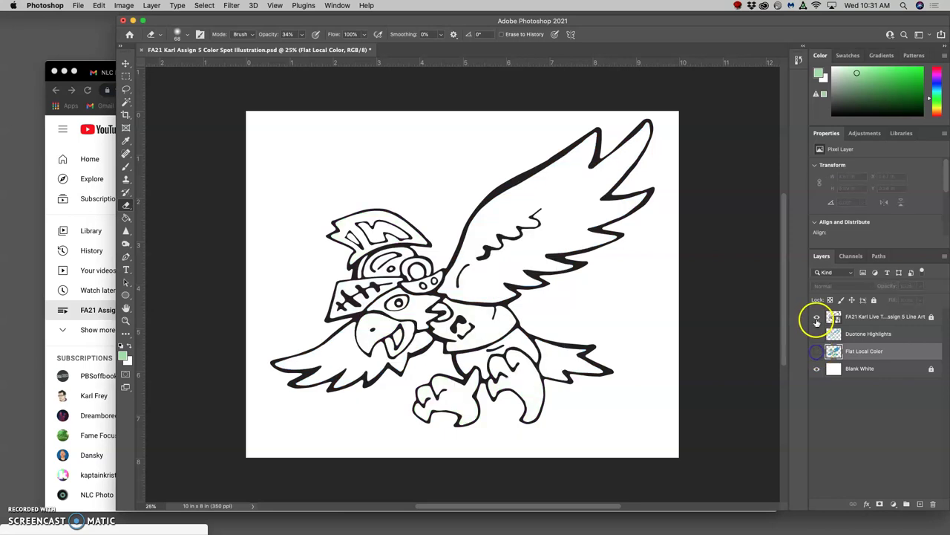
pyautogui.click(817, 318)
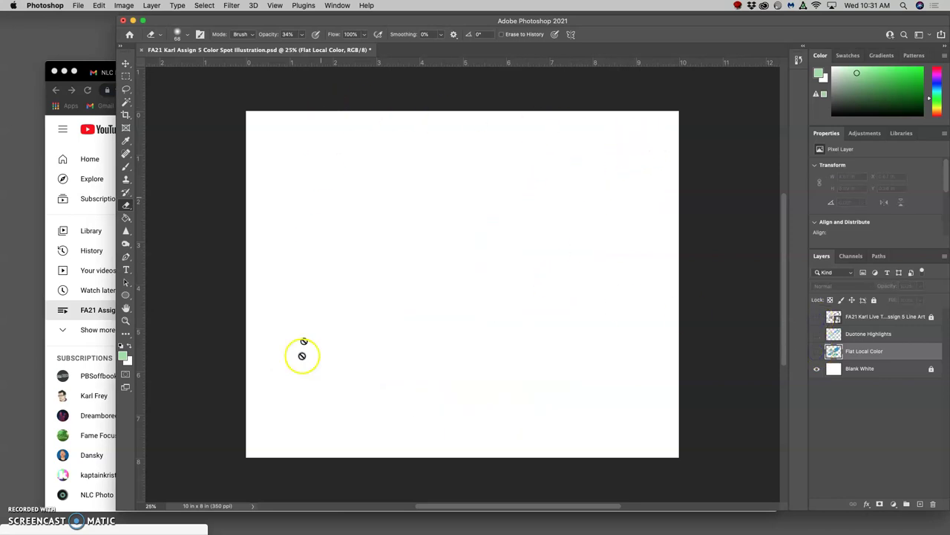
pyautogui.click(124, 6)
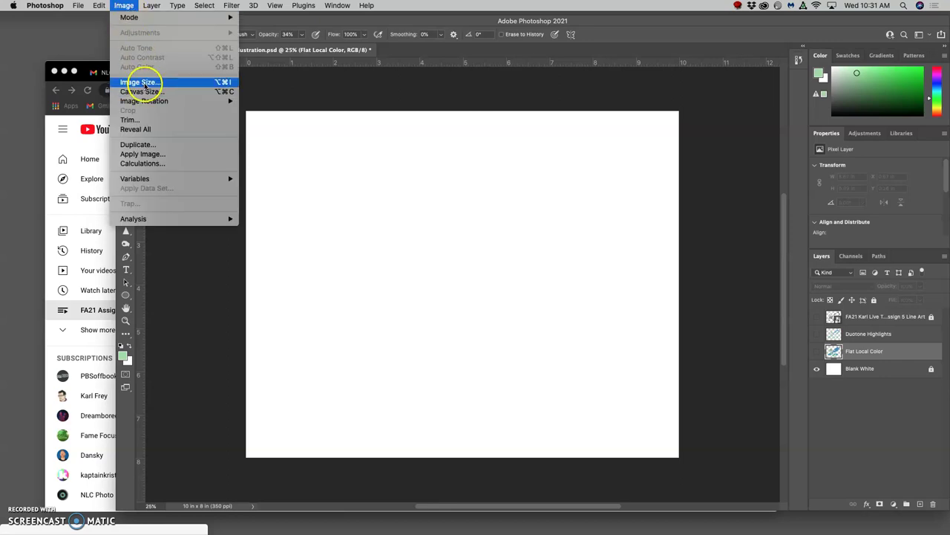
pyautogui.click(552, 154)
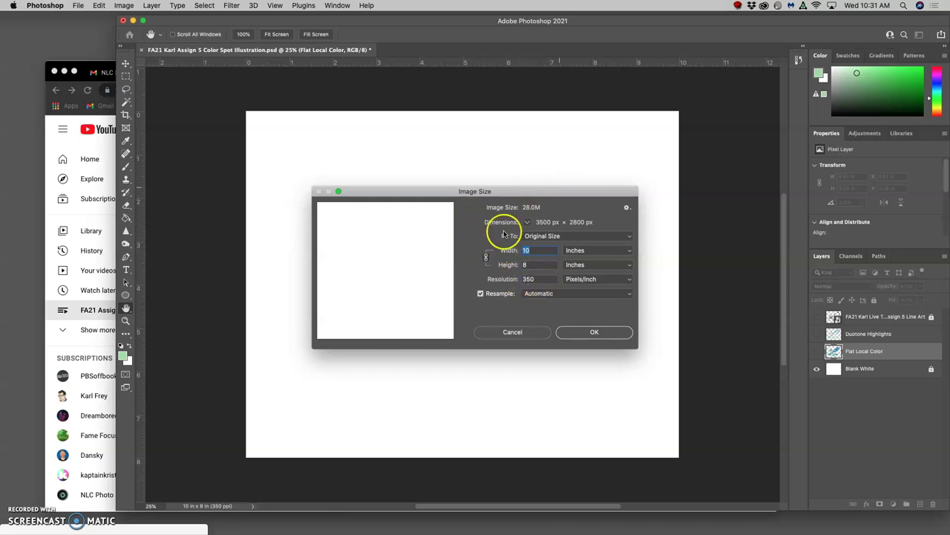
pyautogui.click(594, 332)
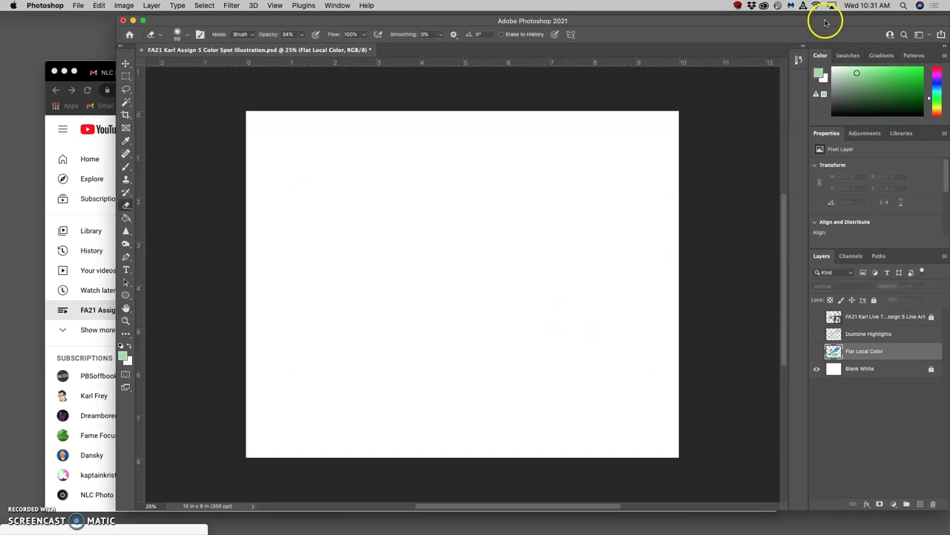
# - Open the FA21-Karl-Digital folder, then the Assignment #5 Spot Illustration folder in Finder
pyautogui.moveTo(825, 22); pyautogui.dragTo(708, 26)
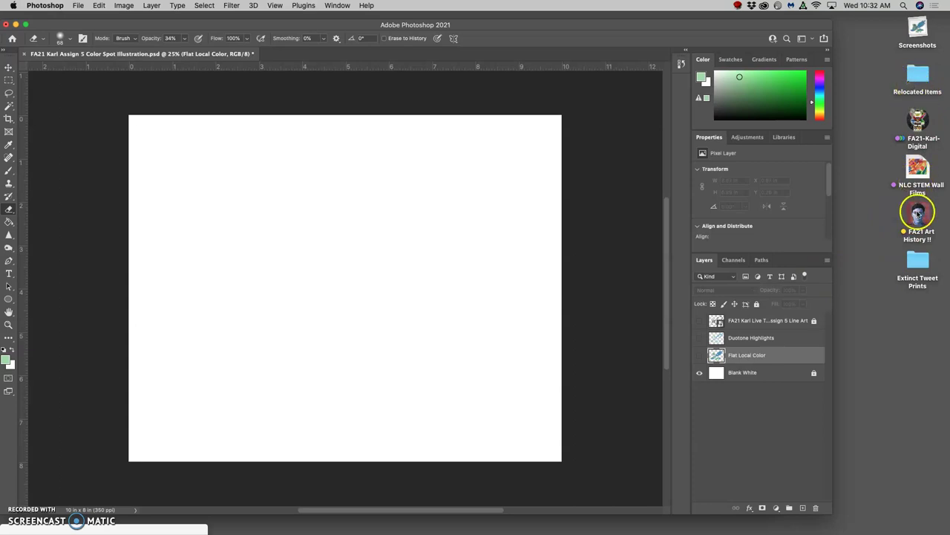
pyautogui.click(918, 131)
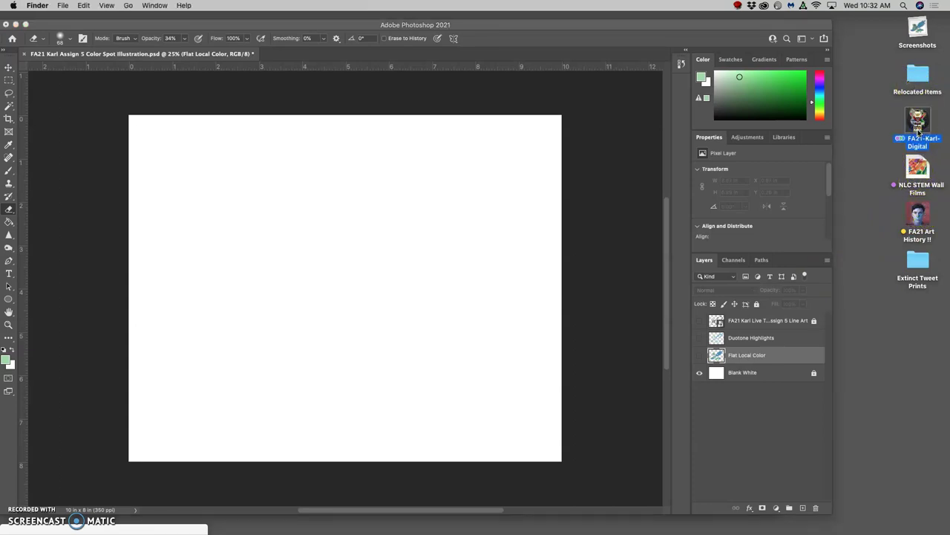
pyautogui.doubleClick(919, 131)
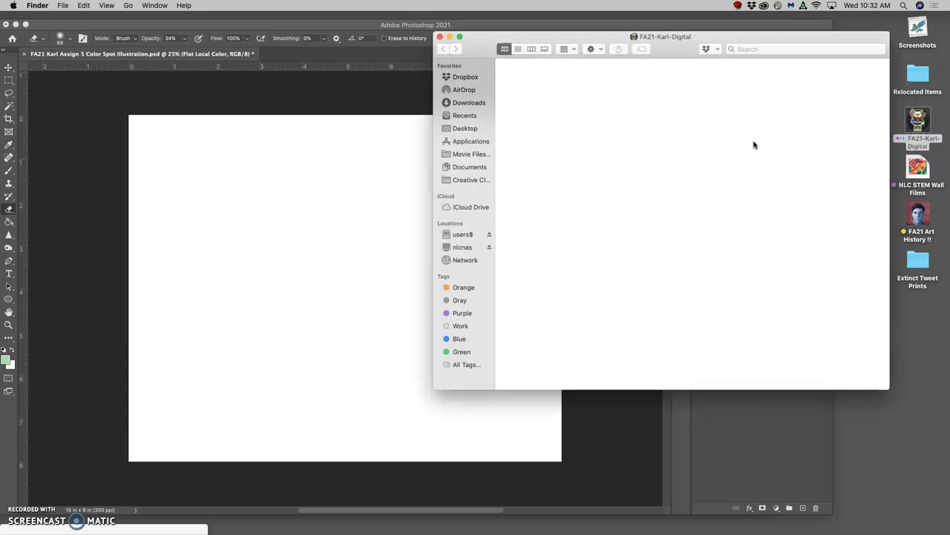
pyautogui.click(648, 197)
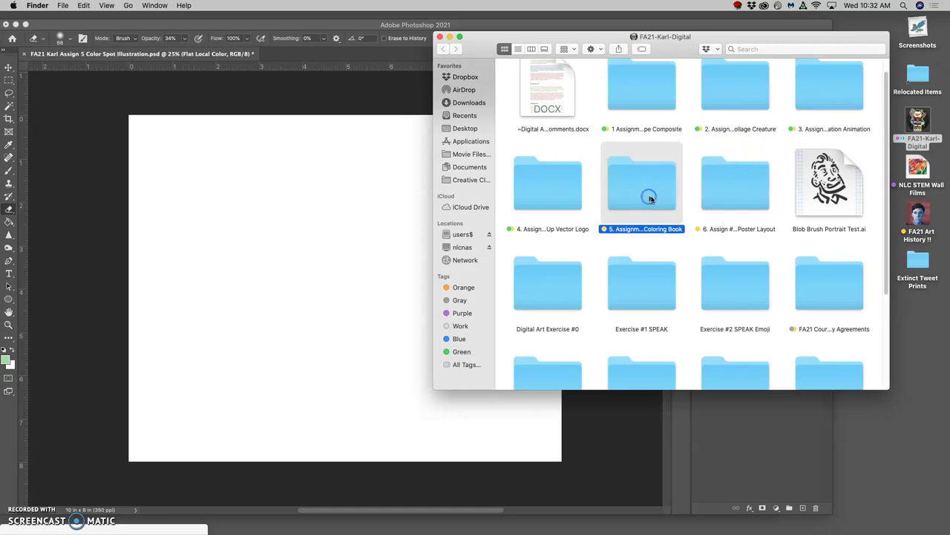
pyautogui.doubleClick(652, 199)
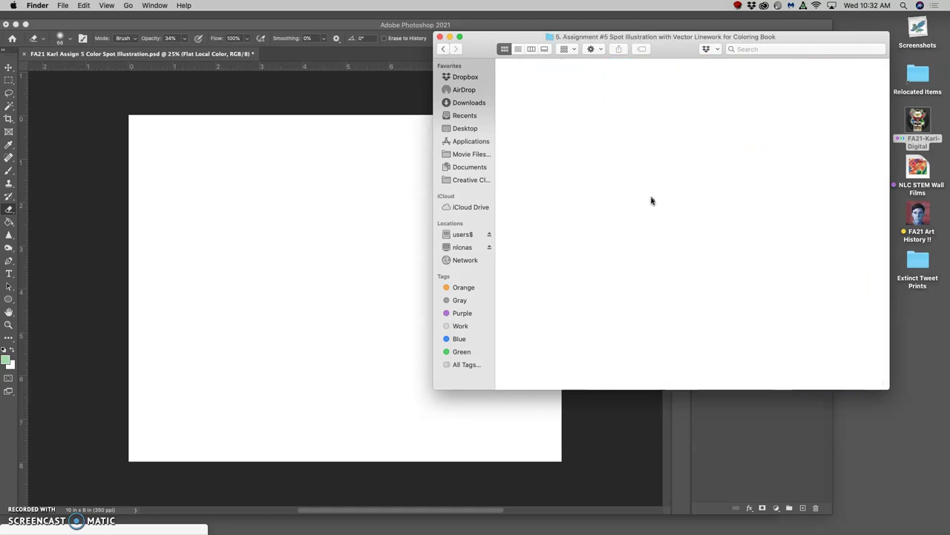
pyautogui.scroll(-10, 709, 200)
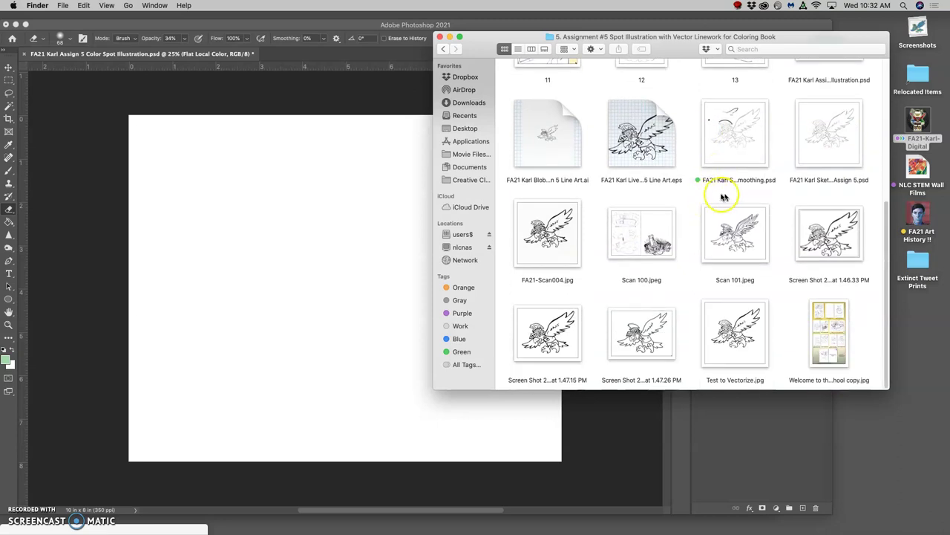
# - Place the Live Traced Line Art EPS on the canvas, scaled to 8.87 × 7.11 inches
pyautogui.click(635, 168)
pyautogui.moveTo(635, 169); pyautogui.dragTo(366, 263)
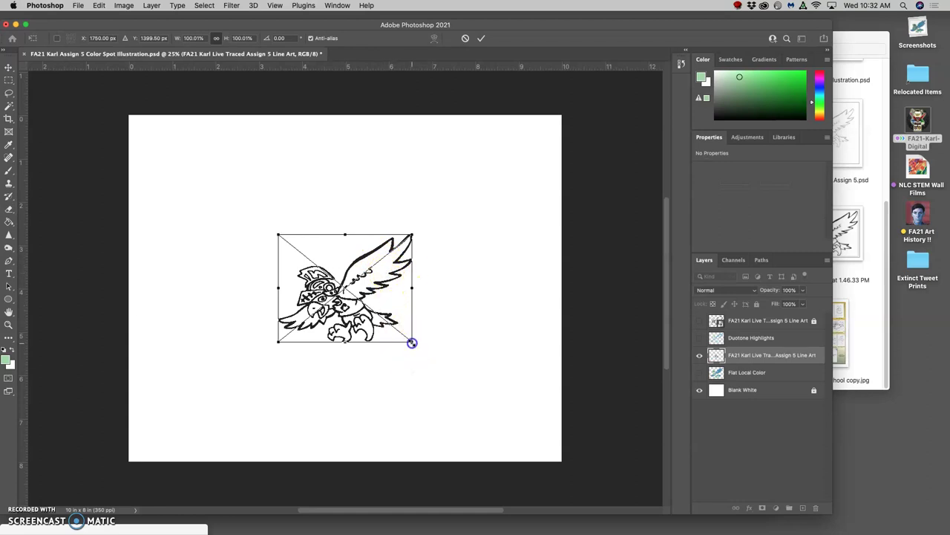
pyautogui.moveTo(412, 343); pyautogui.dragTo(548, 433)
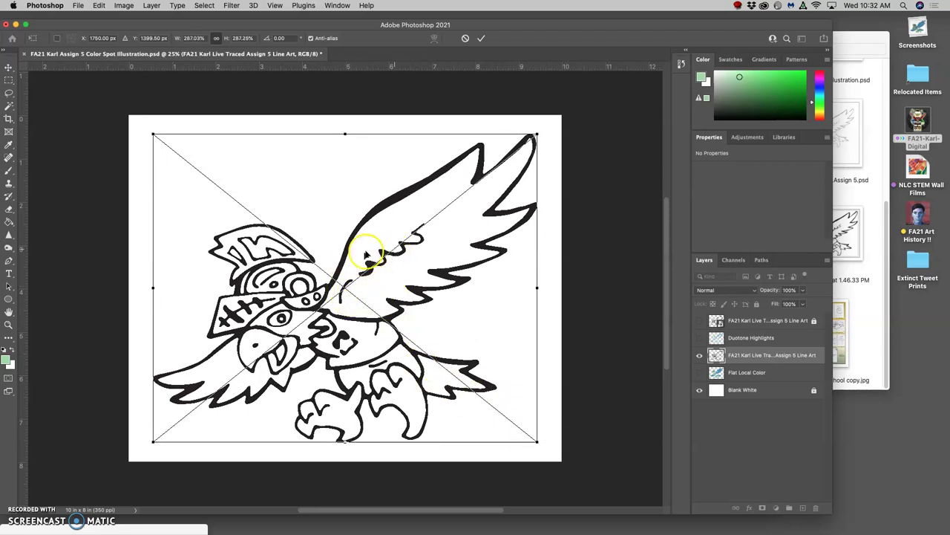
pyautogui.press('Return')
pyautogui.press('e')
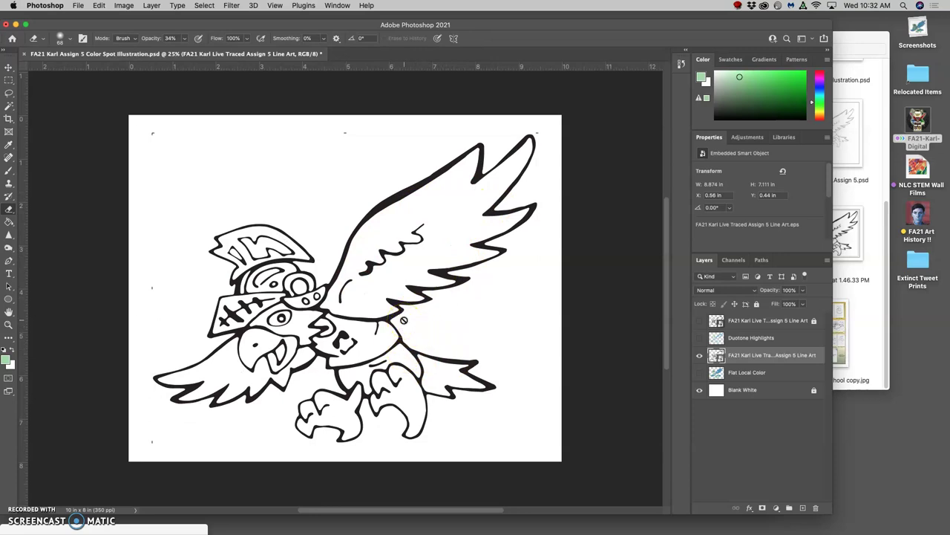
pyautogui.click(875, 211)
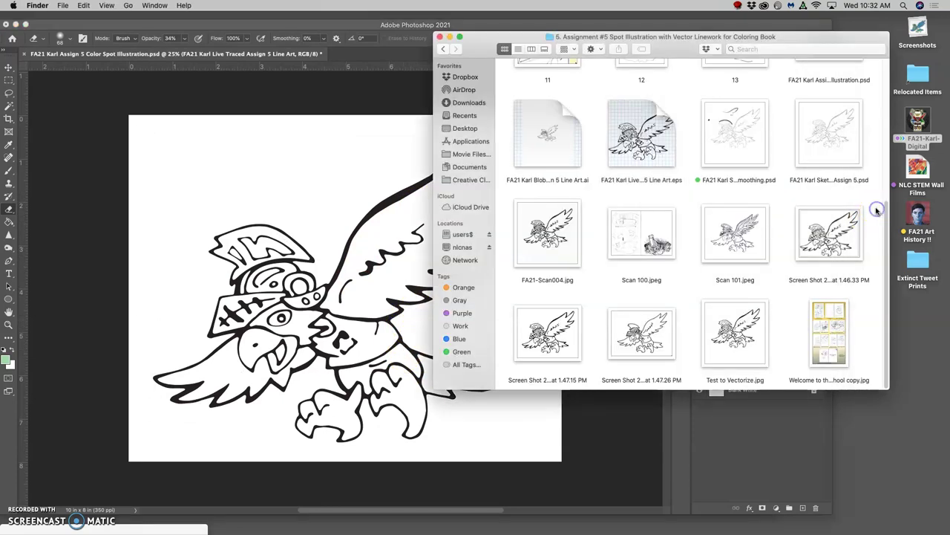
# - Hide the placed EPS line-art layer, leaving a blank canvas
pyautogui.click(300, 267)
pyautogui.click(699, 358)
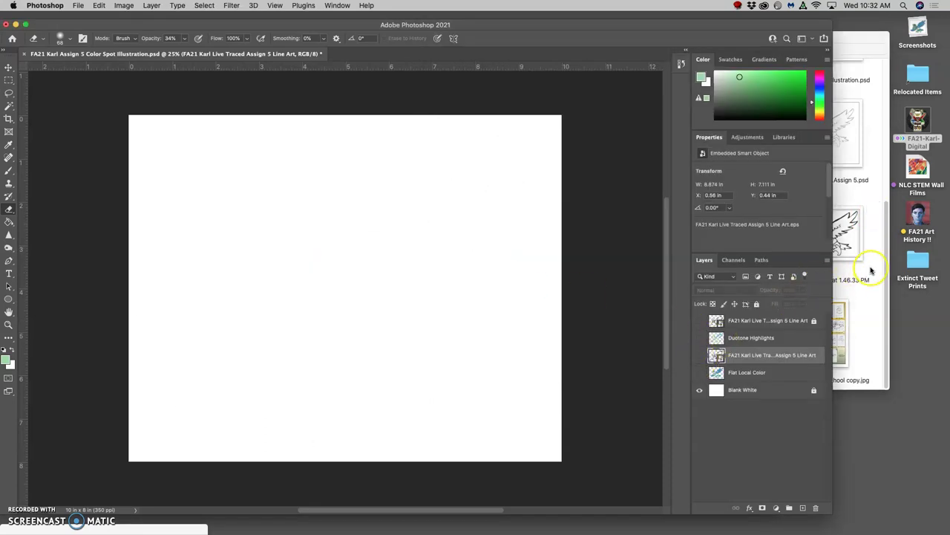
pyautogui.click(852, 278)
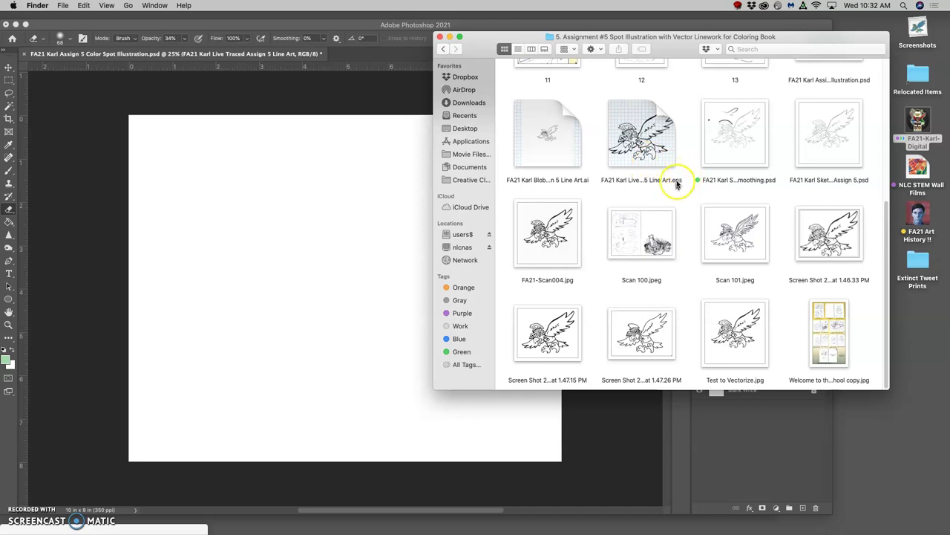
# - Drag the Blob Brush line-art .ai file from Finder onto the Photoshop canvas
pyautogui.click(653, 335)
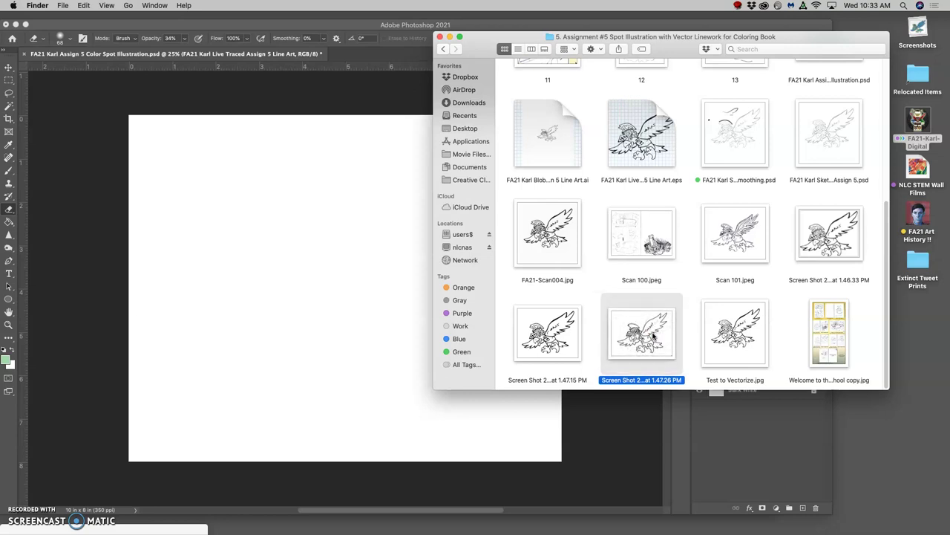
pyautogui.scroll(3, 785, 214)
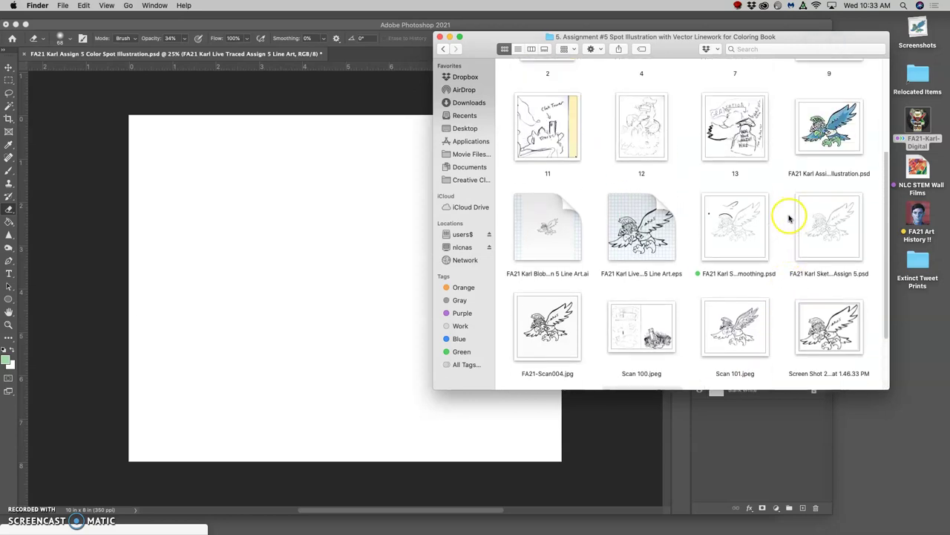
pyautogui.click(548, 232)
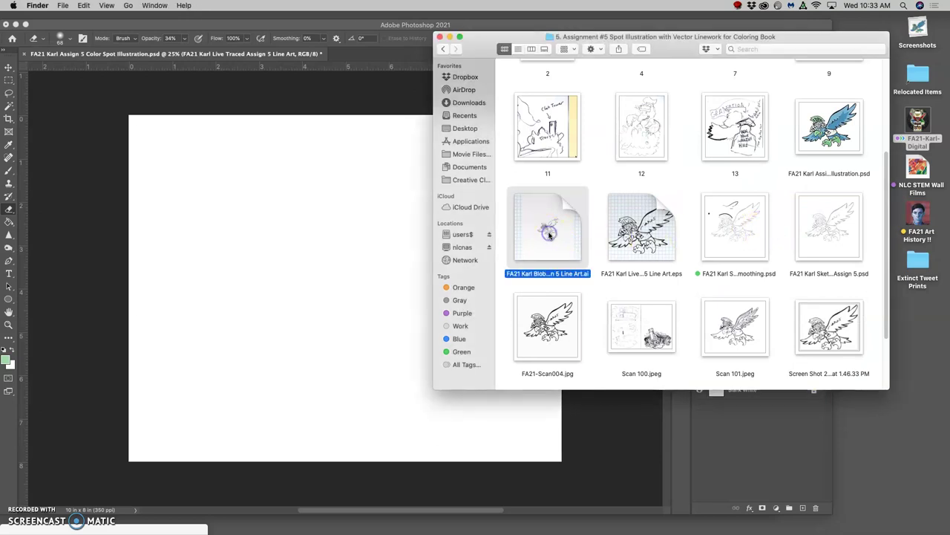
pyautogui.moveTo(546, 225); pyautogui.dragTo(340, 285)
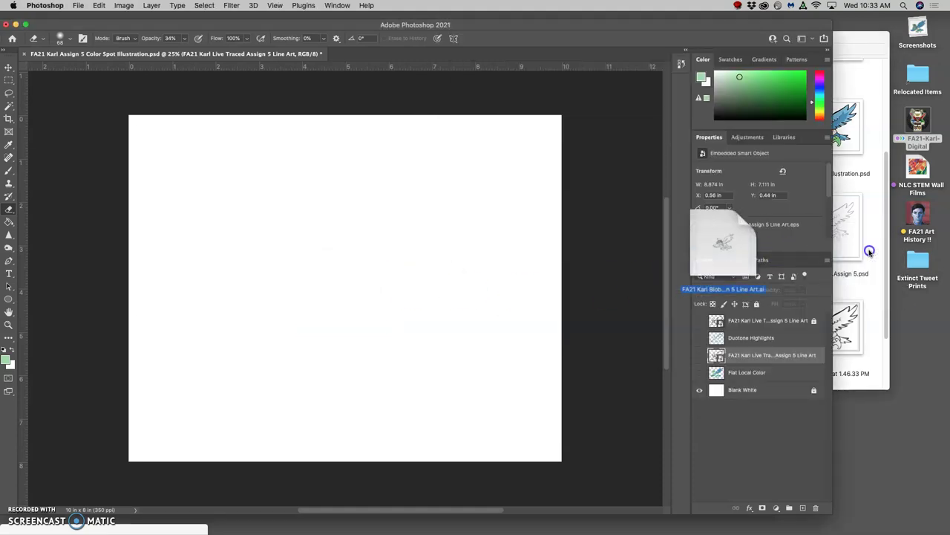
pyautogui.click(863, 248)
pyautogui.click(713, 291)
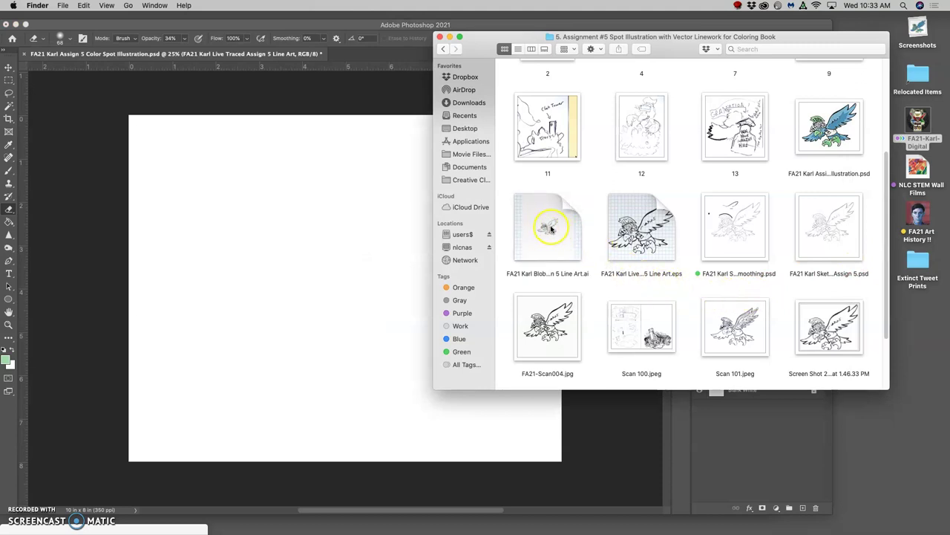
pyautogui.moveTo(550, 229); pyautogui.dragTo(364, 267)
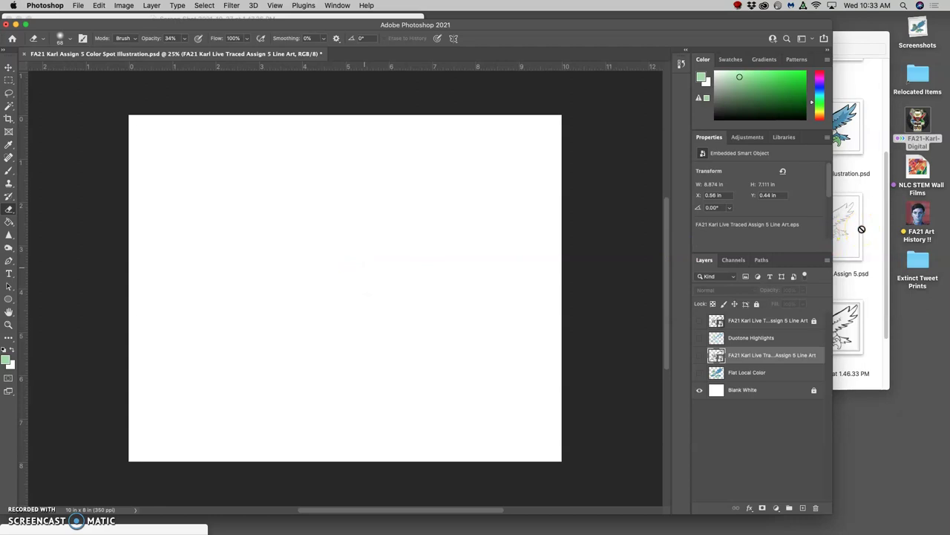
# - View the 1.47.26 PM eagle line-art screenshot in Preview, then close it
pyautogui.click(861, 217)
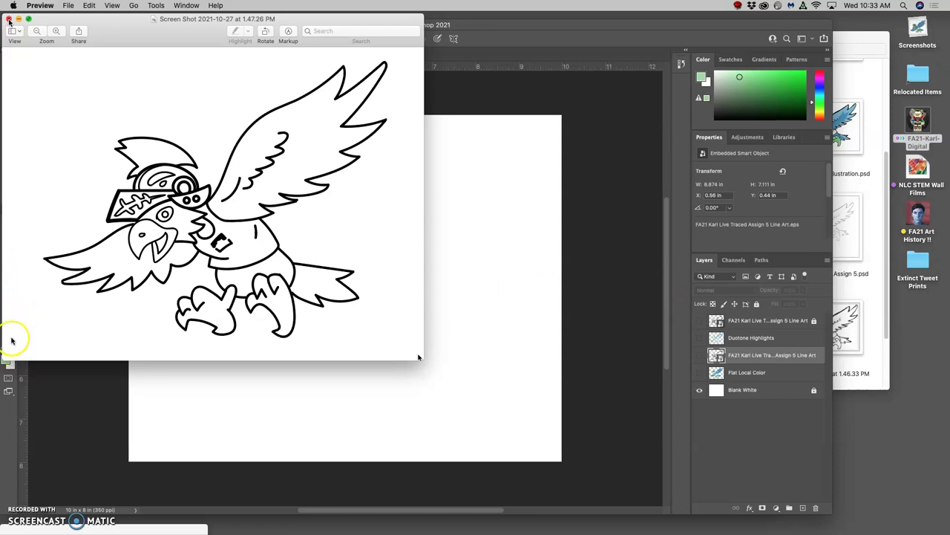
pyautogui.press('super+q')
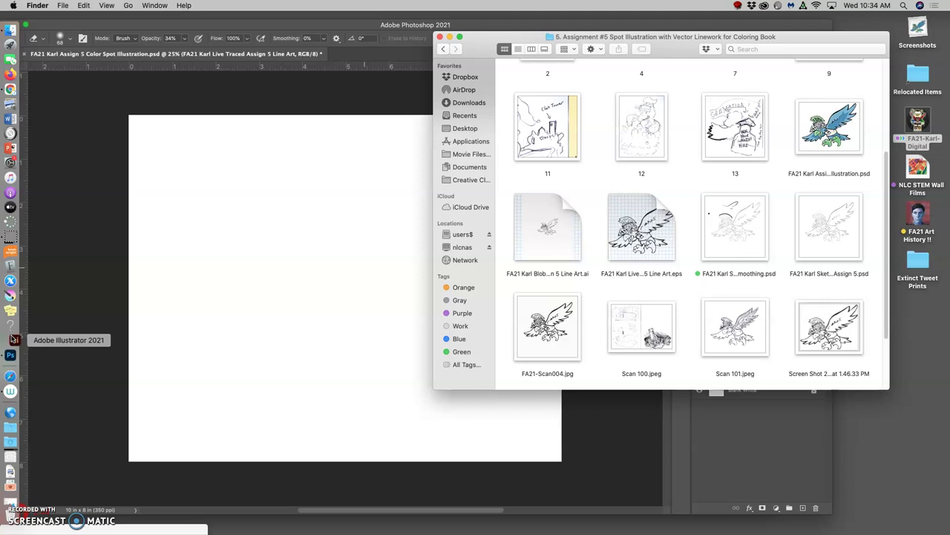
# - Check the Chrome mascot image tabs, then confirm placing page 1 of the line art as a smart object
pyautogui.click(14, 339)
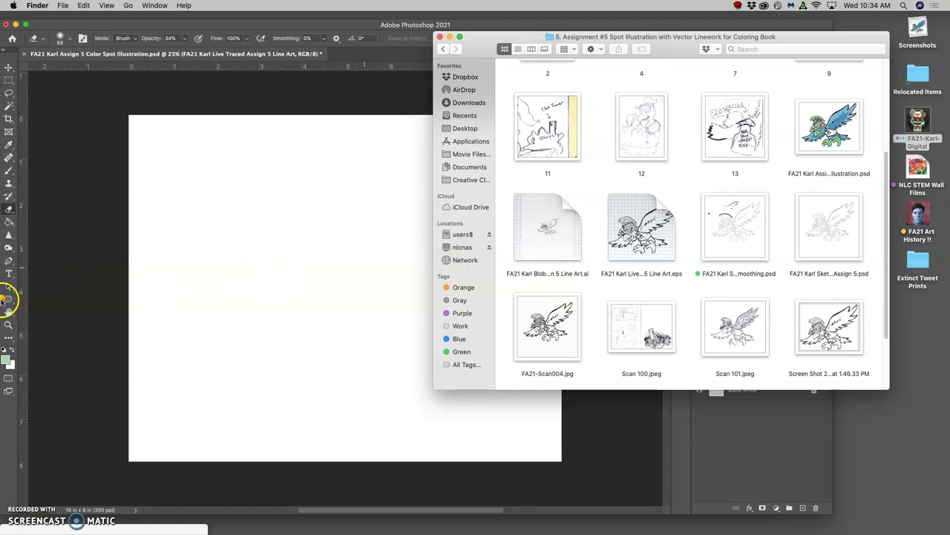
pyautogui.click(308, 25)
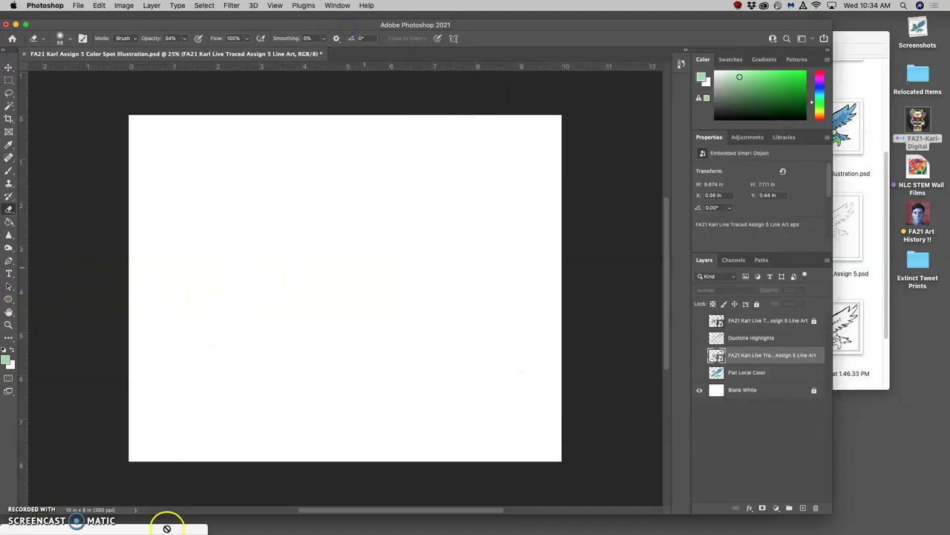
pyautogui.moveTo(3, 453)
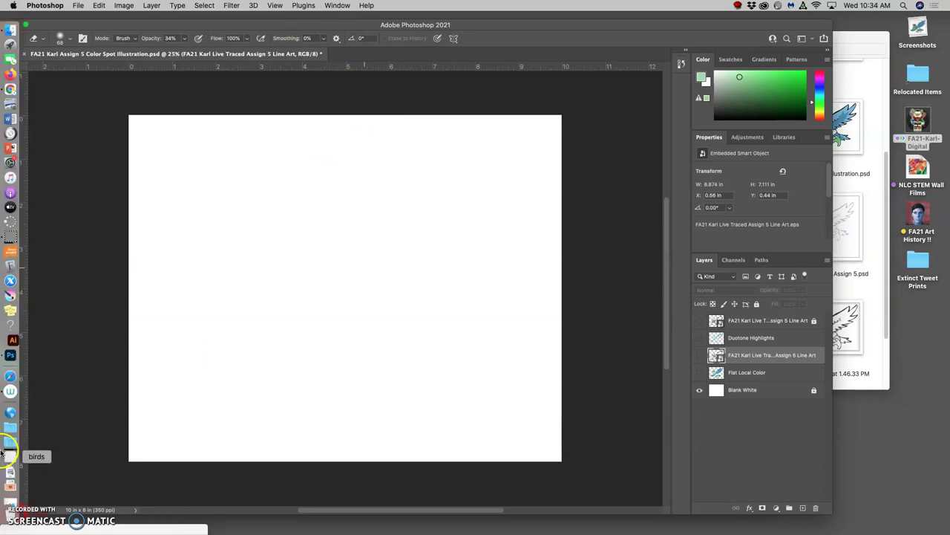
pyautogui.click(10, 89)
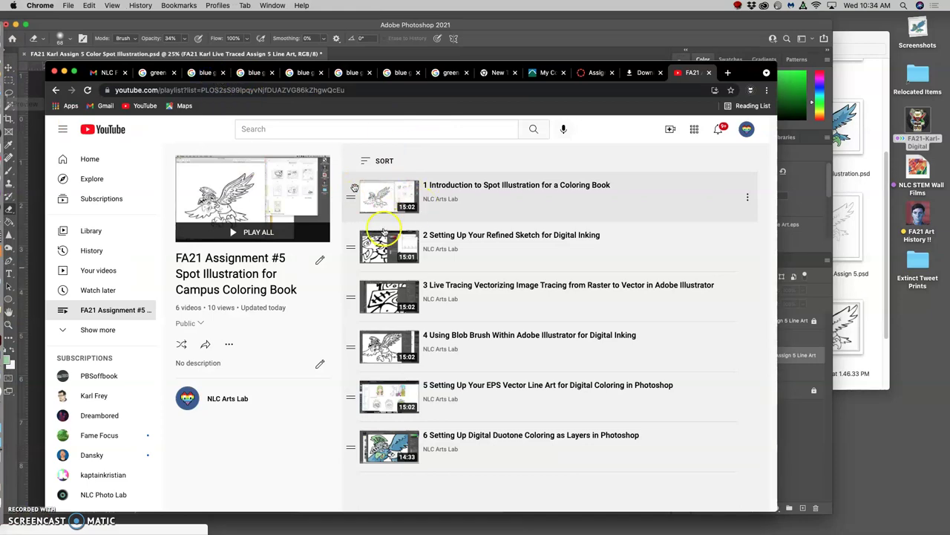
pyautogui.click(190, 74)
pyautogui.click(160, 74)
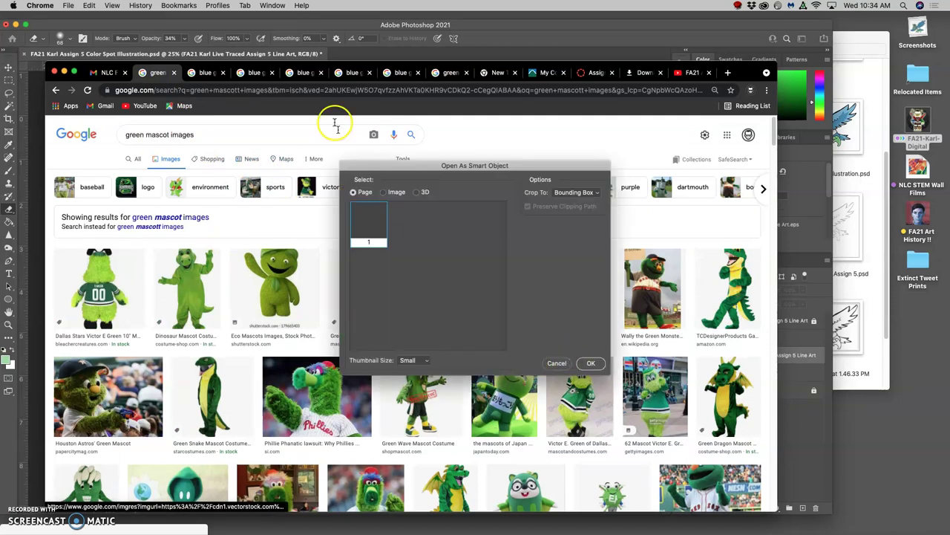
pyautogui.click(205, 74)
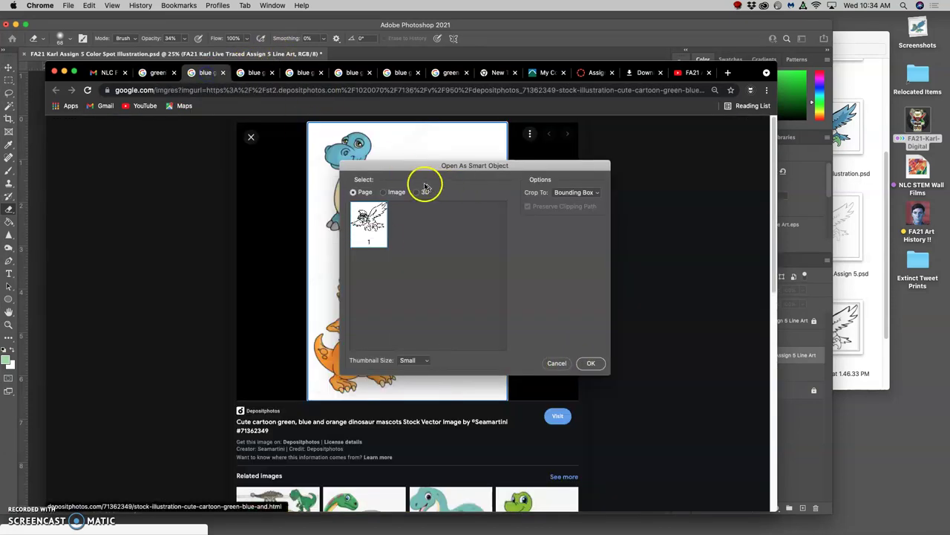
pyautogui.click(596, 363)
pyautogui.click(598, 363)
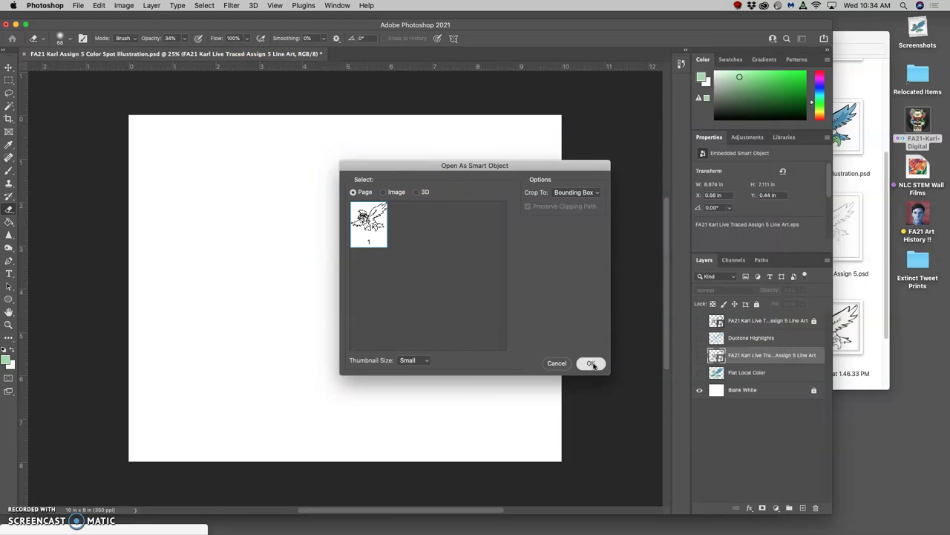
# - Scale the Blob Brush line art to about 249% (8.42 × 6.766 in) and commit it
pyautogui.moveTo(422, 170); pyautogui.dragTo(423, 166)
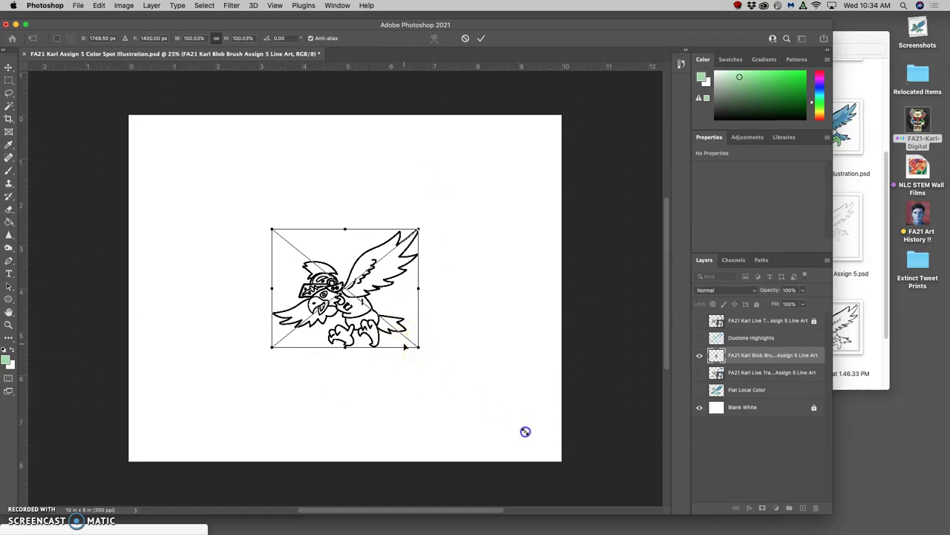
pyautogui.moveTo(528, 432); pyautogui.dragTo(534, 400)
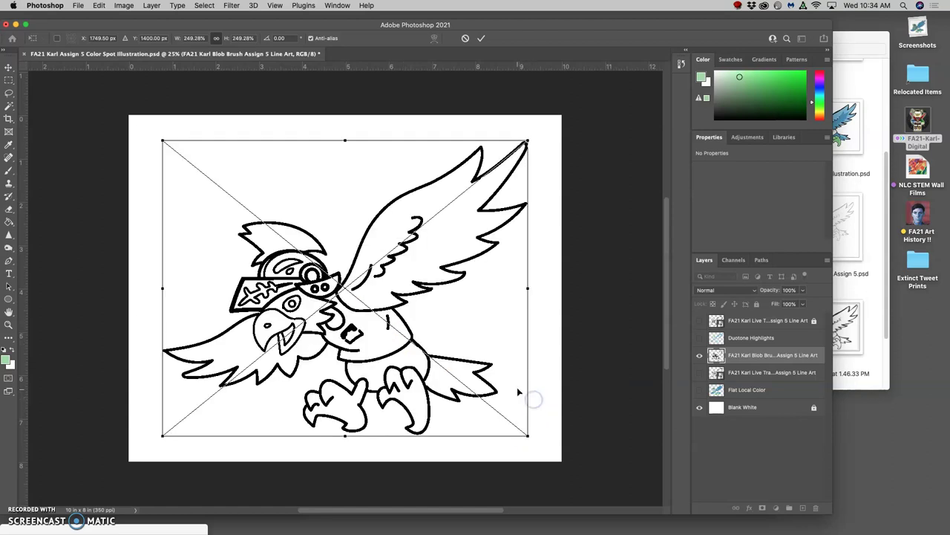
pyautogui.press('Return')
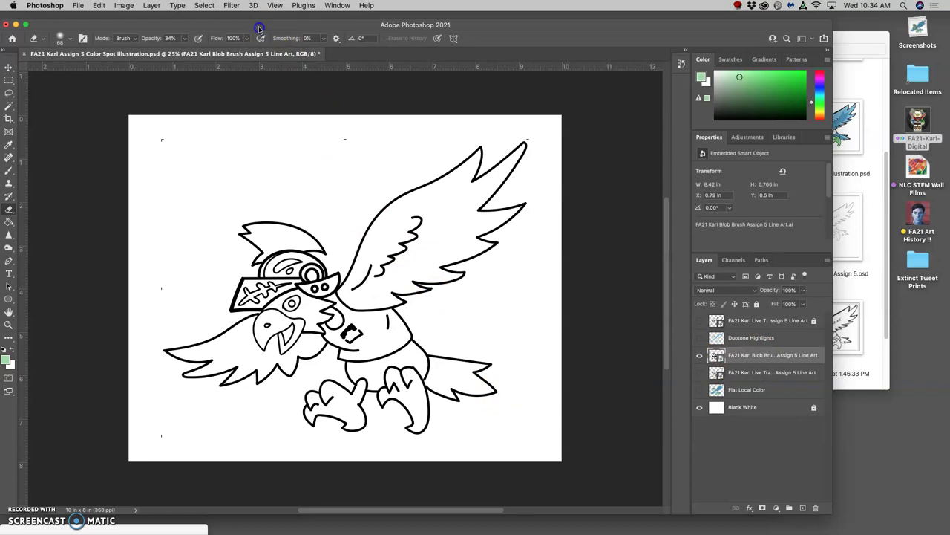
pyautogui.moveTo(259, 26); pyautogui.dragTo(418, 354)
pyautogui.click(368, 258)
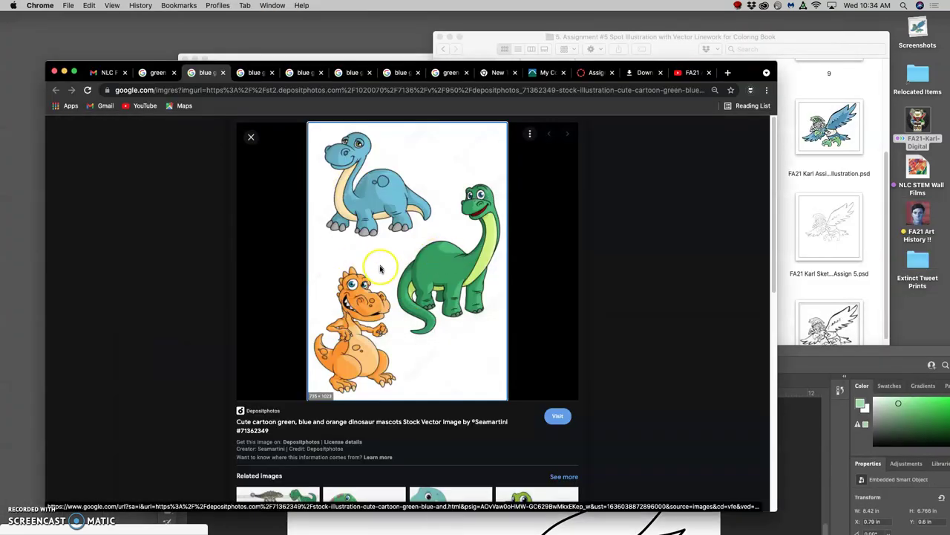
# - Look through the robot, bird, monster and green bean mascot tabs, closing the green bean one
pyautogui.click(256, 72)
pyautogui.click(301, 73)
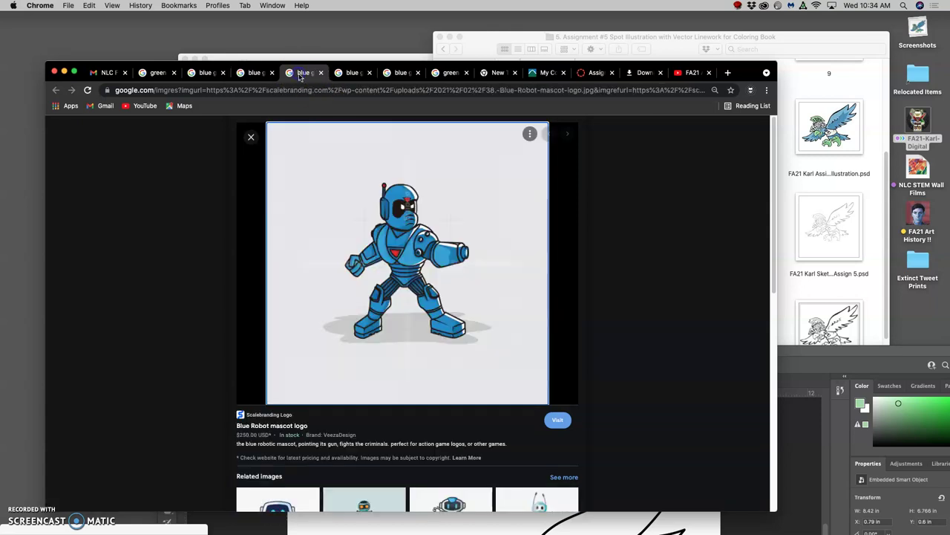
pyautogui.click(349, 73)
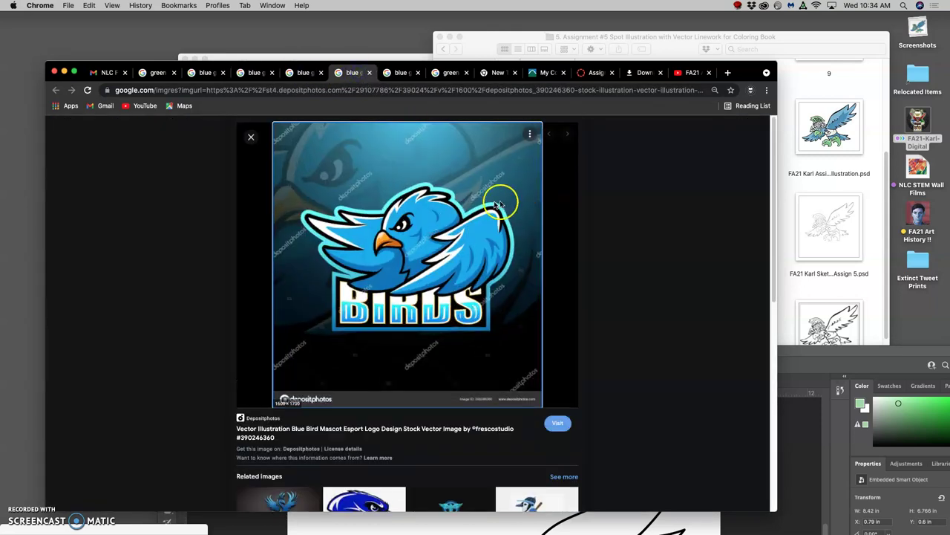
pyautogui.click(400, 73)
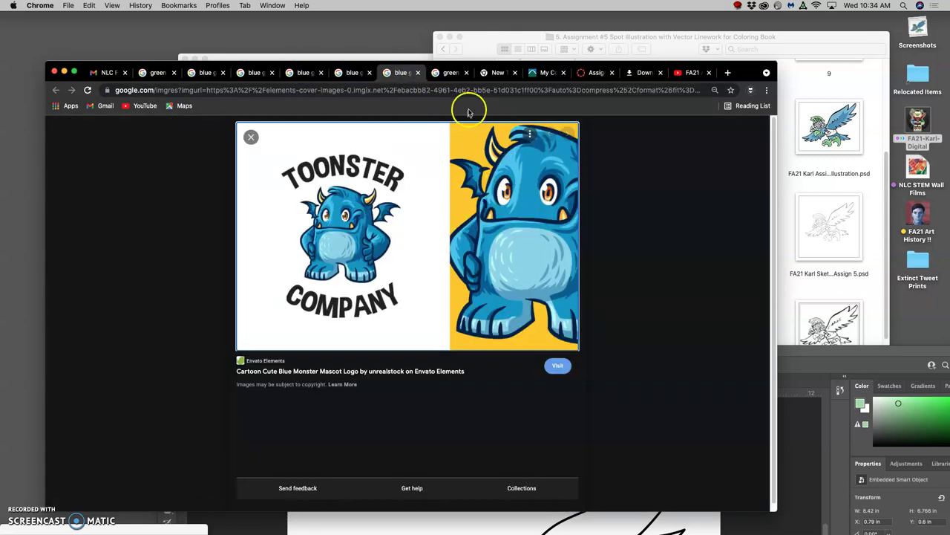
pyautogui.click(450, 74)
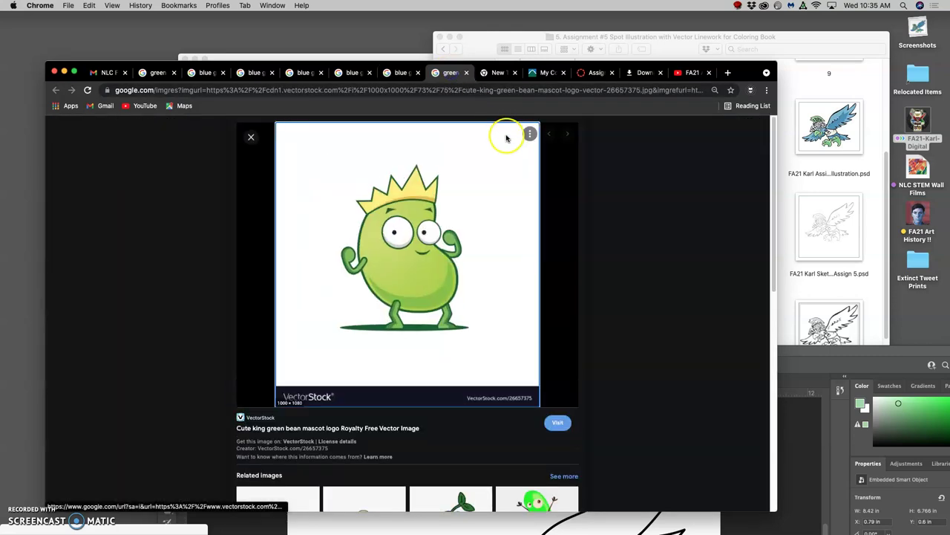
pyautogui.click(496, 74)
pyautogui.click(450, 74)
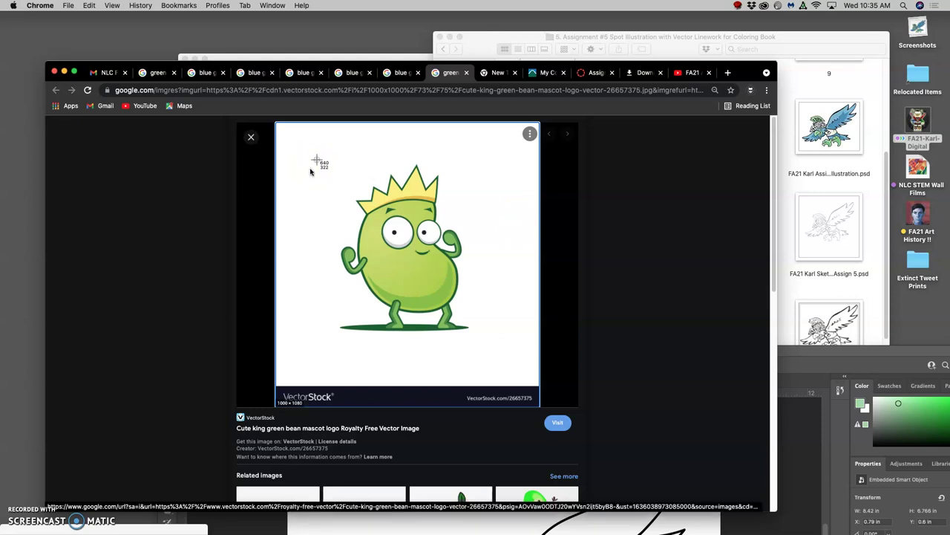
pyautogui.click(466, 73)
pyautogui.click(404, 74)
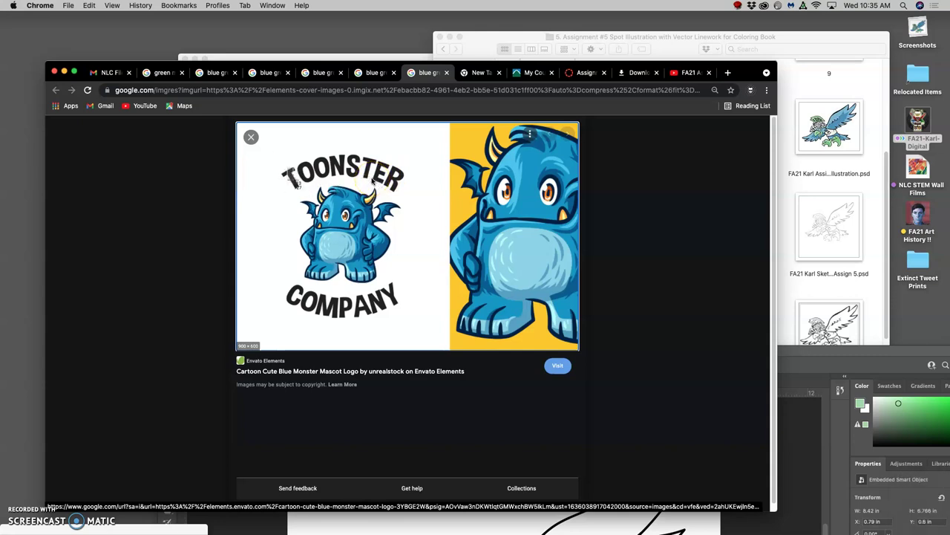
# - Screenshot the Toonster monster and blue bird mascots, closing each tab afterwards
pyautogui.moveTo(286, 166); pyautogui.dragTo(408, 300)
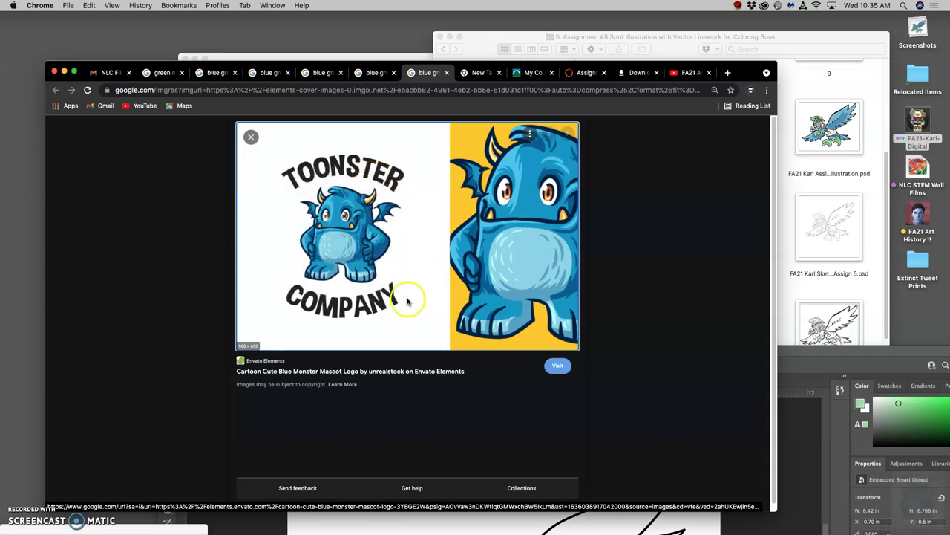
pyautogui.click(446, 72)
pyautogui.click(372, 73)
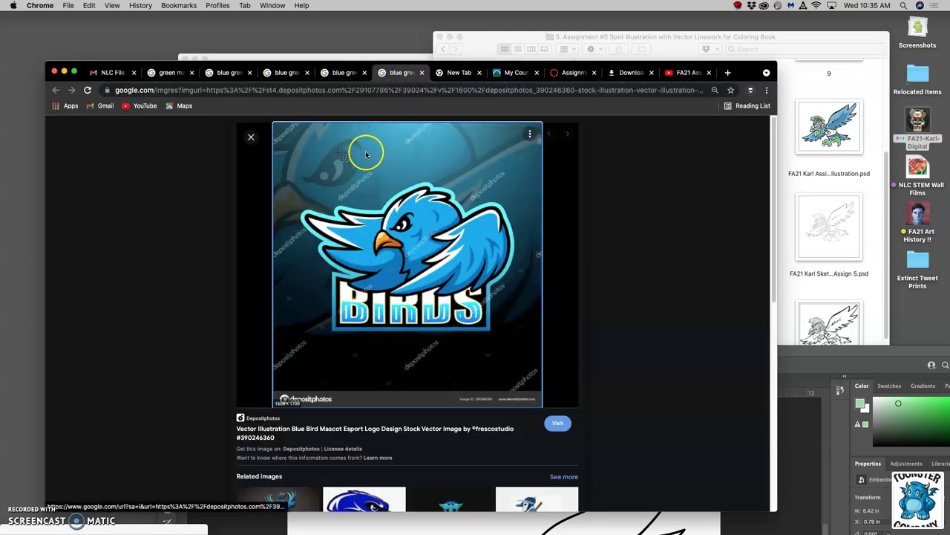
pyautogui.moveTo(290, 170); pyautogui.dragTo(527, 339)
pyautogui.click(422, 72)
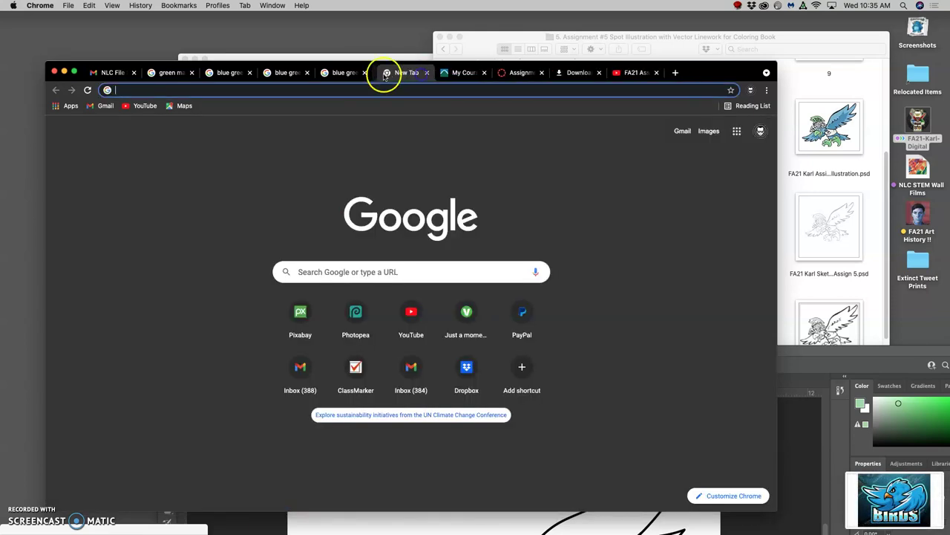
pyautogui.click(345, 72)
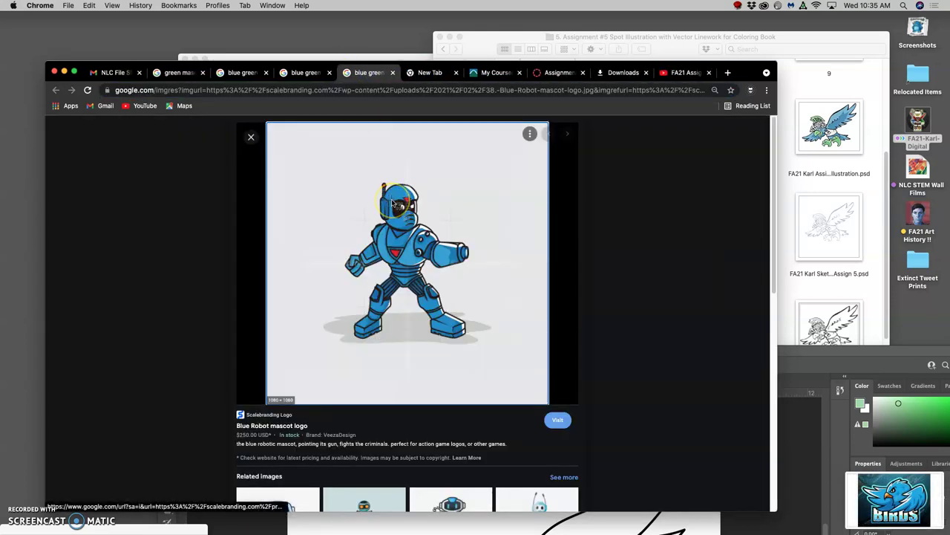
# - Screenshot the robot, crocodile and three dinosaur mascots with Cmd+Shift+4, closing each tab
pyautogui.press('super+shift+4')
pyautogui.moveTo(337, 174); pyautogui.dragTo(498, 368)
pyautogui.click(392, 73)
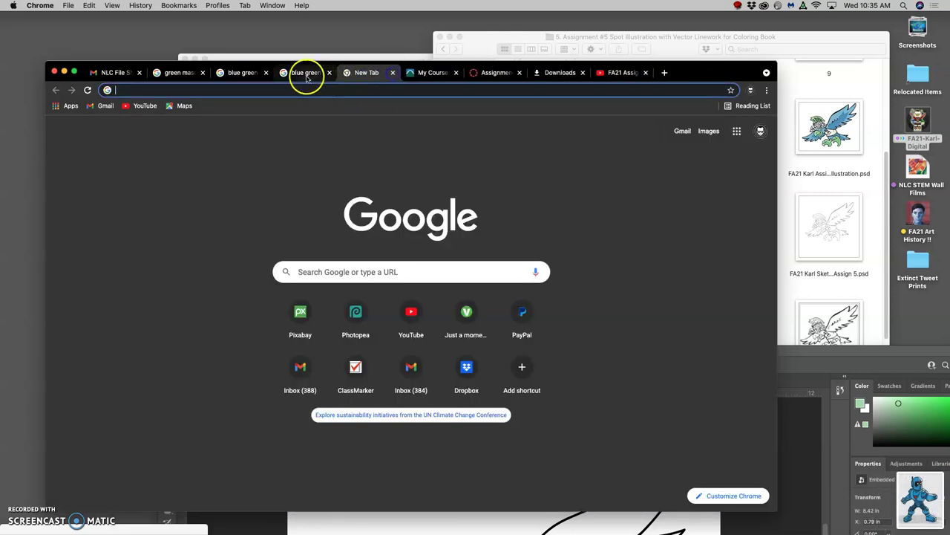
pyautogui.click(304, 74)
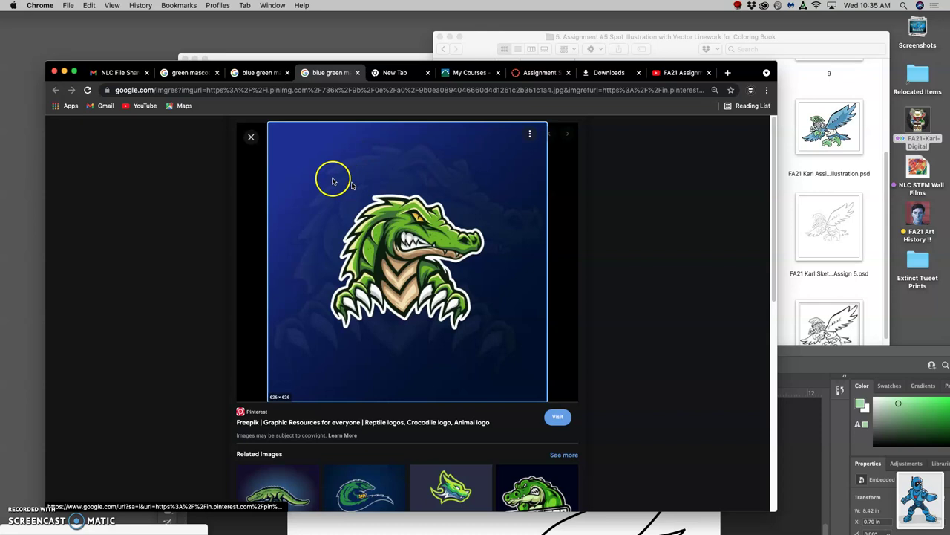
pyautogui.press('super+shift+4')
pyautogui.moveTo(323, 179); pyautogui.dragTo(506, 353)
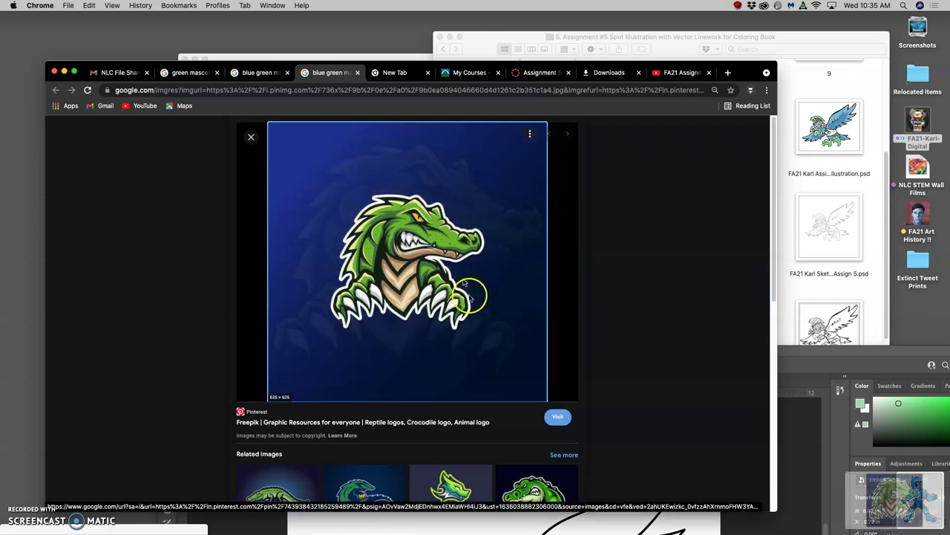
pyautogui.click(358, 73)
pyautogui.click(358, 74)
pyautogui.click(277, 72)
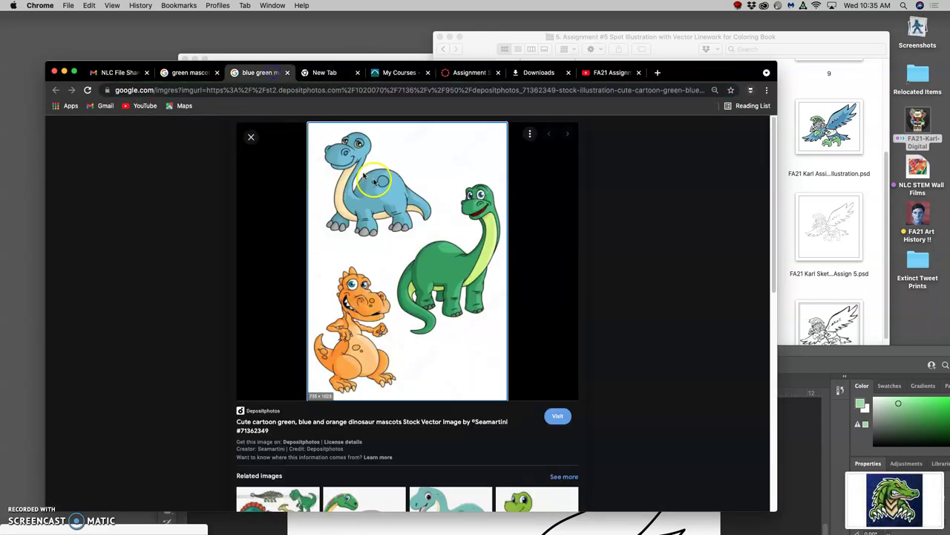
pyautogui.press('super+shift+4')
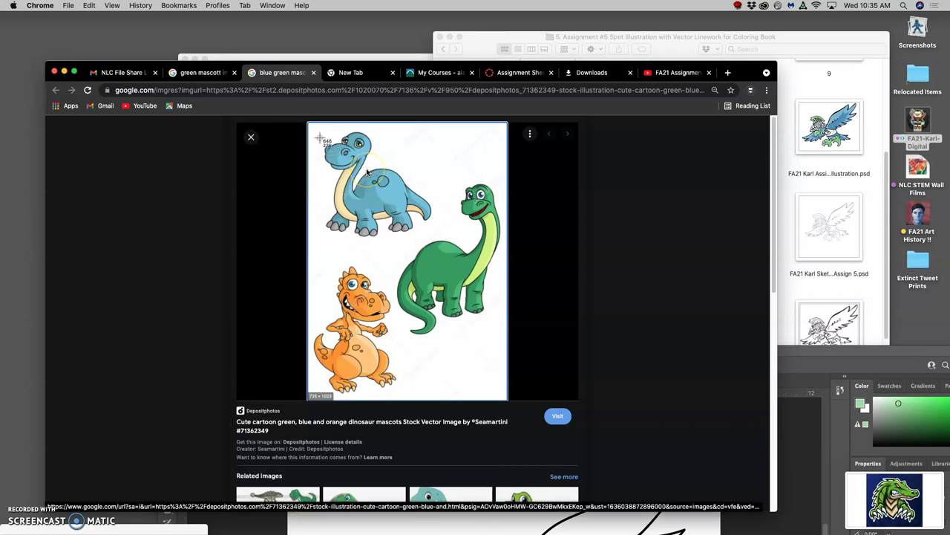
pyautogui.moveTo(318, 128); pyautogui.dragTo(502, 339)
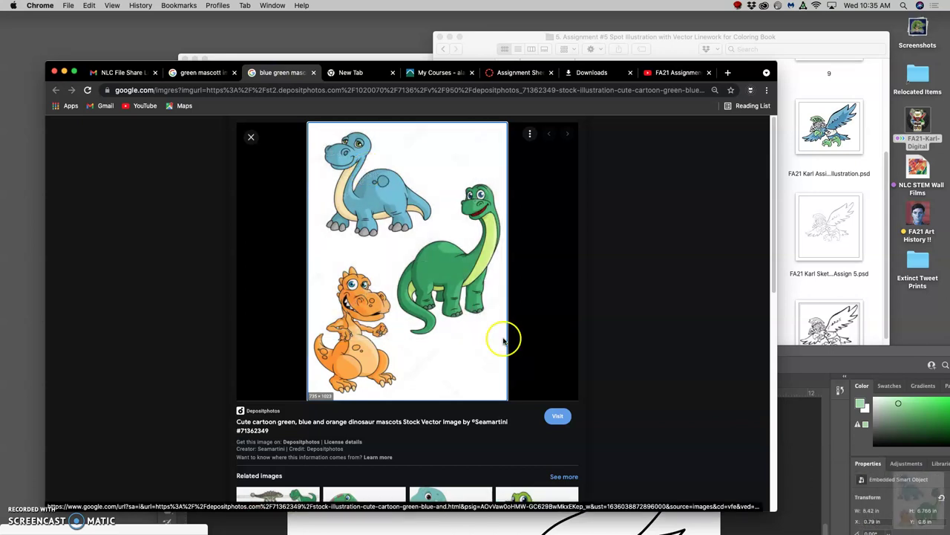
pyautogui.click(314, 72)
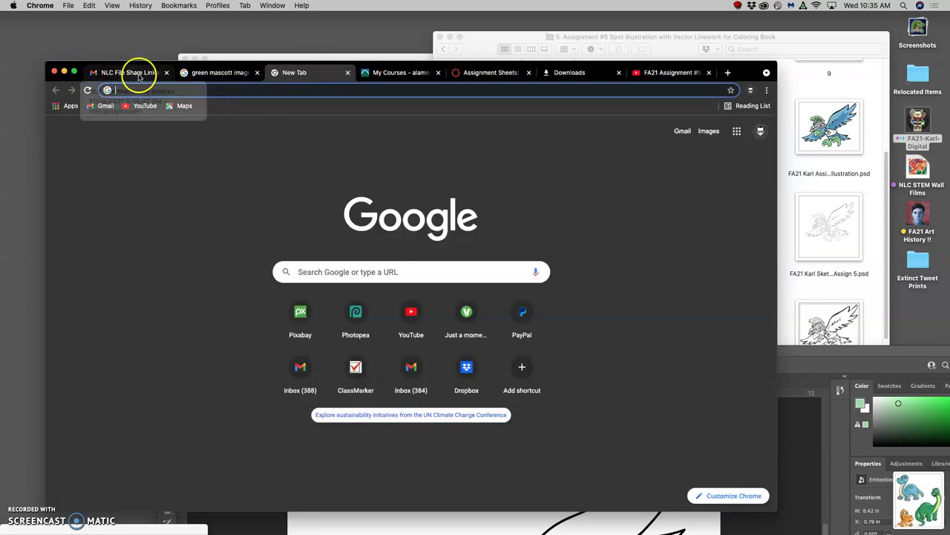
# - Open the Assignment #5 submission discussion from the Assignment Sheets page
pyautogui.click(479, 72)
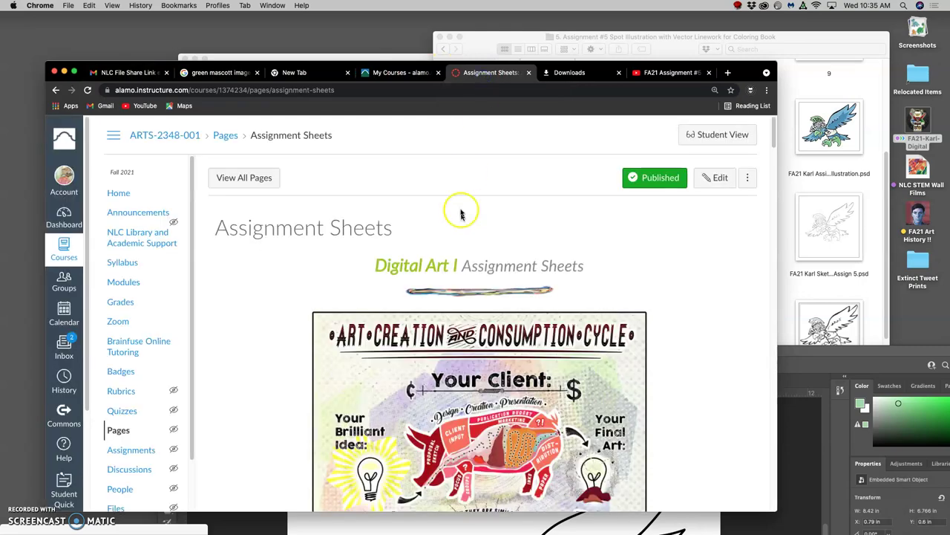
pyautogui.scroll(-10, 468, 226)
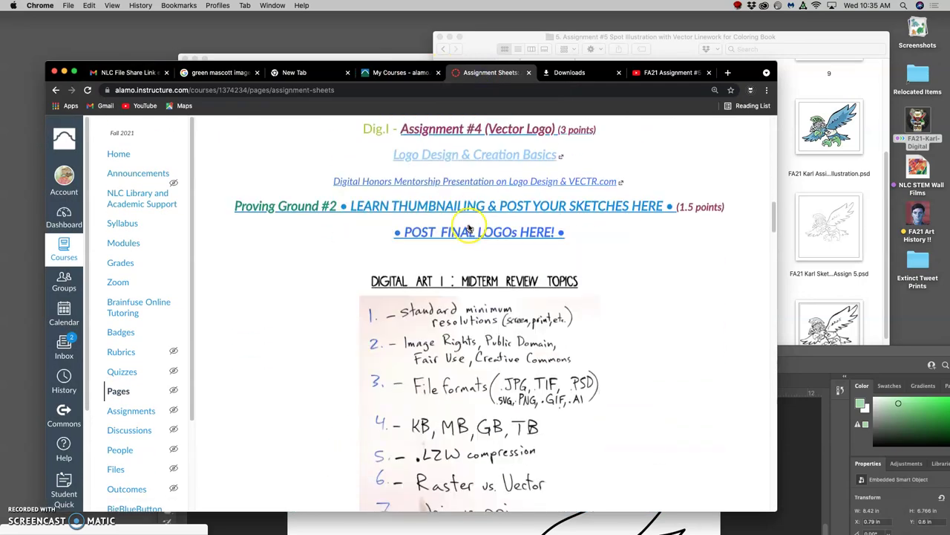
pyautogui.scroll(-3, 467, 227)
pyautogui.click(484, 309)
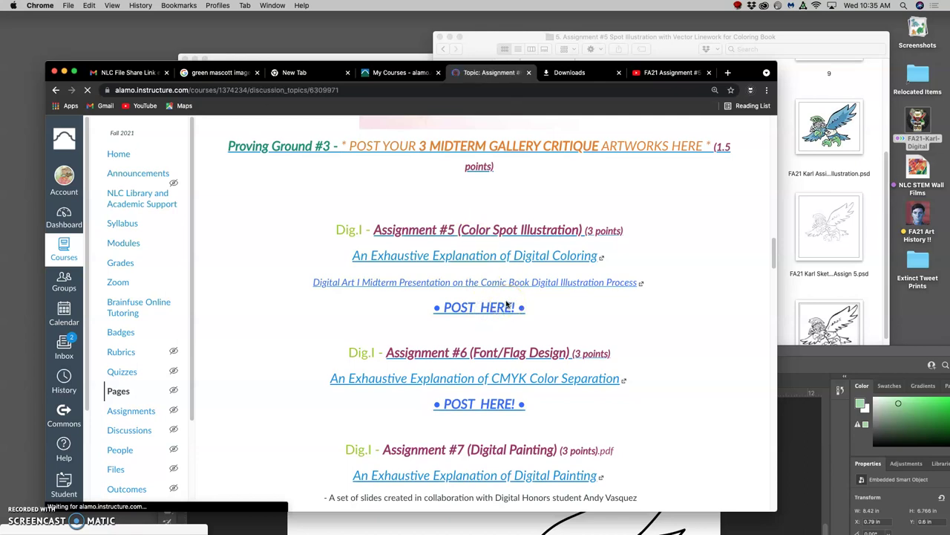
# - Scroll through the discussion back to the instructor demo post and open its options menu
pyautogui.scroll(-15, 487, 301)
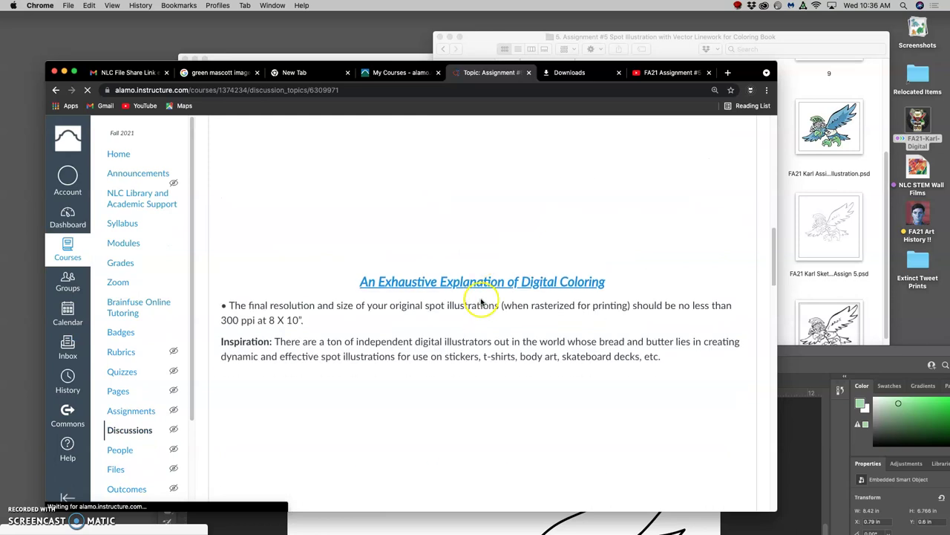
pyautogui.scroll(-5, 481, 302)
pyautogui.scroll(3, 481, 302)
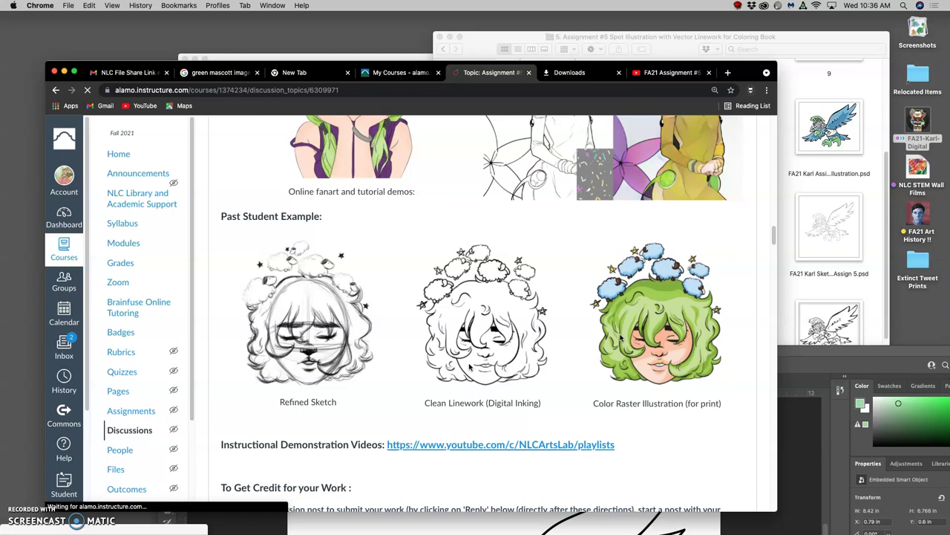
pyautogui.scroll(-10, 470, 367)
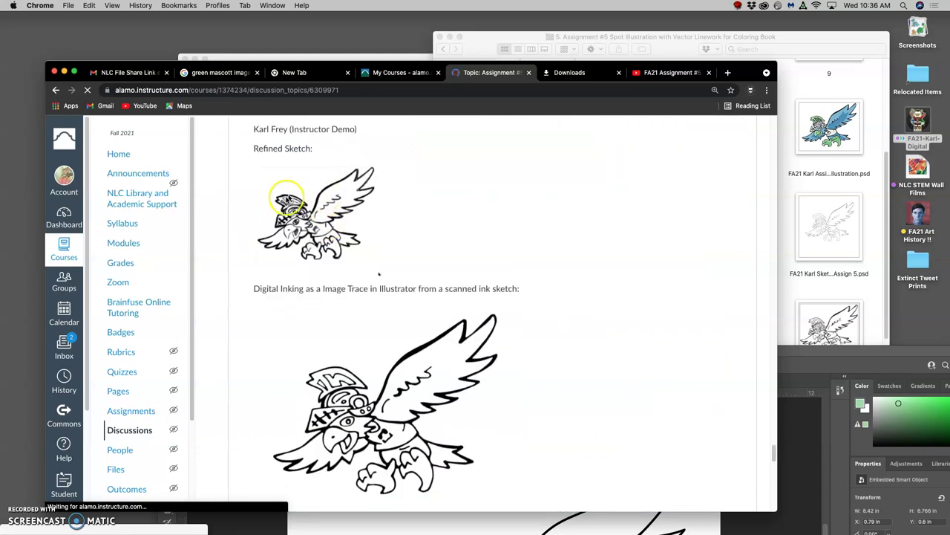
pyautogui.scroll(-5, 320, 233)
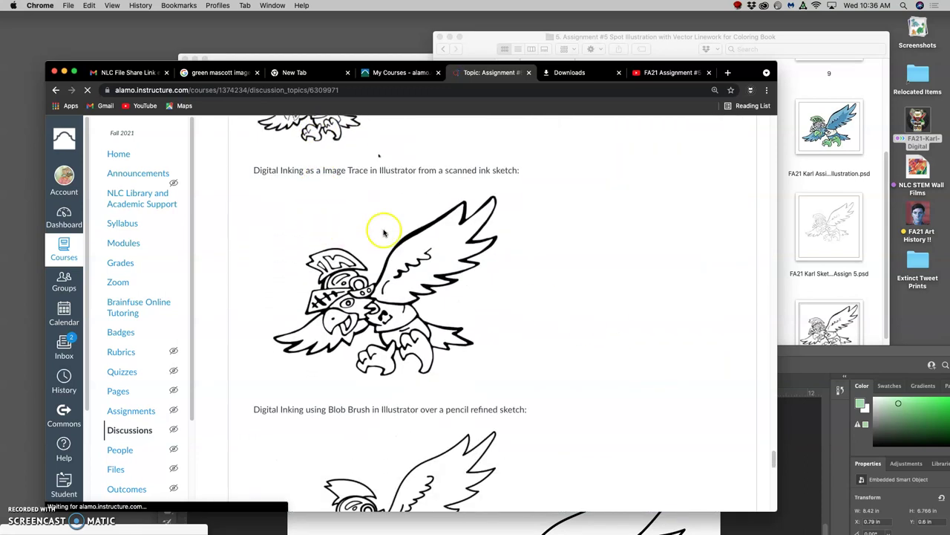
pyautogui.scroll(-5, 378, 275)
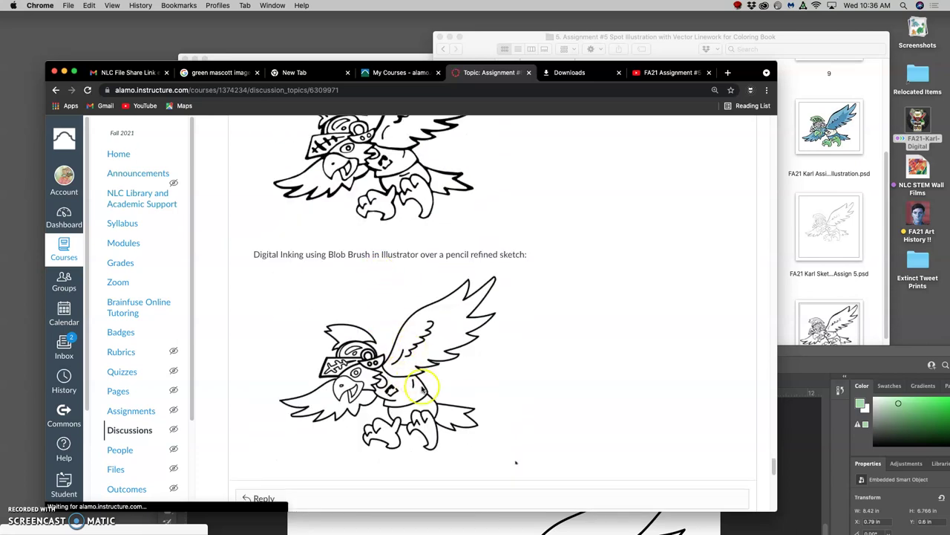
pyautogui.scroll(3, 395, 385)
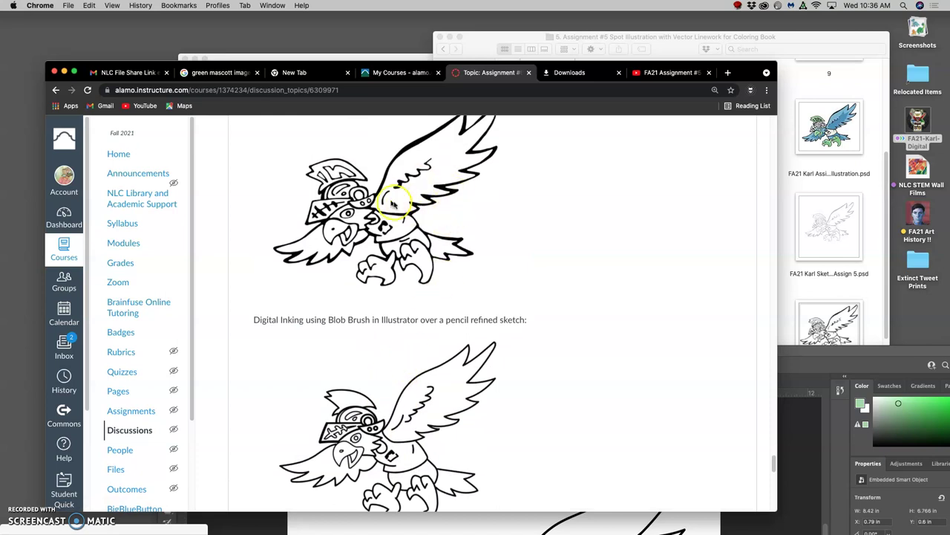
pyautogui.scroll(-7, 420, 223)
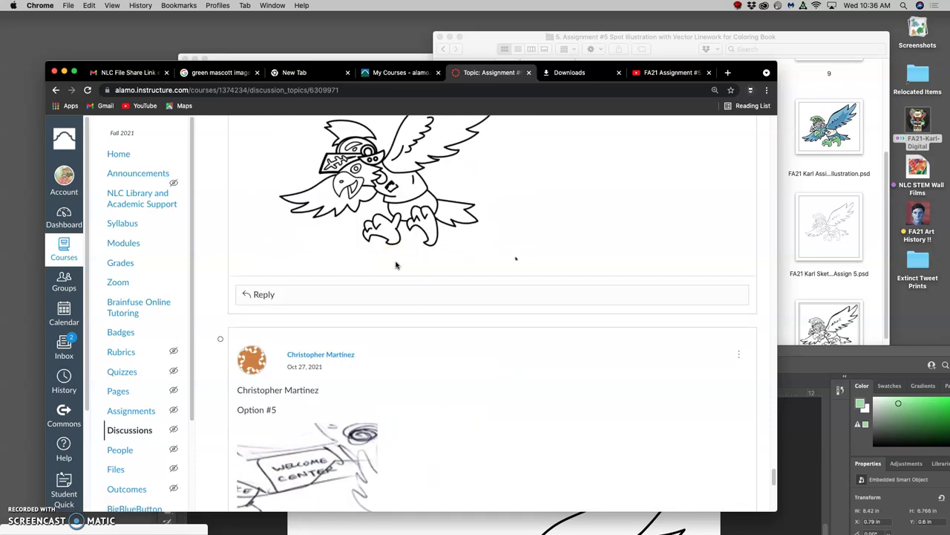
pyautogui.scroll(15, 395, 266)
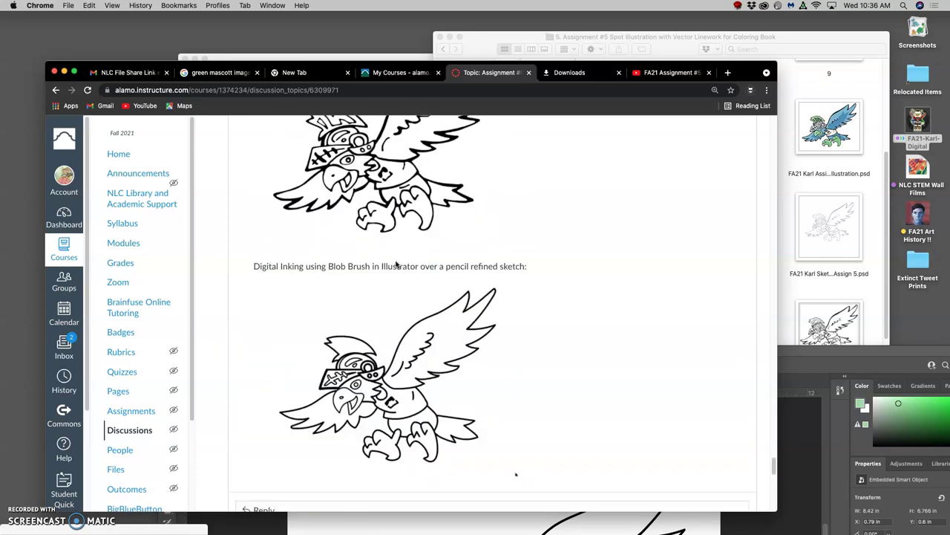
pyautogui.click(740, 165)
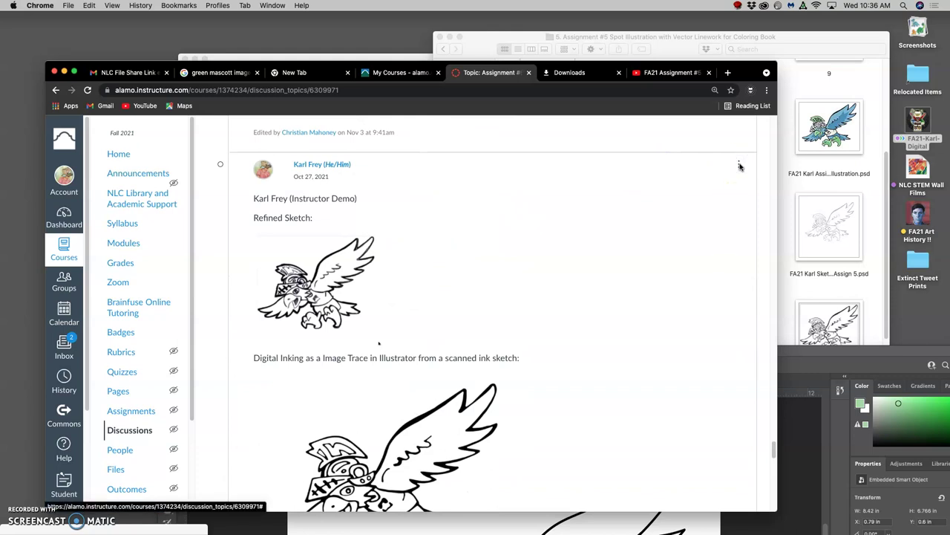
# - Edit the demo post, adding the caption 'Image Traced Vector Line Art with Flat Color' below the line art
pyautogui.click(707, 215)
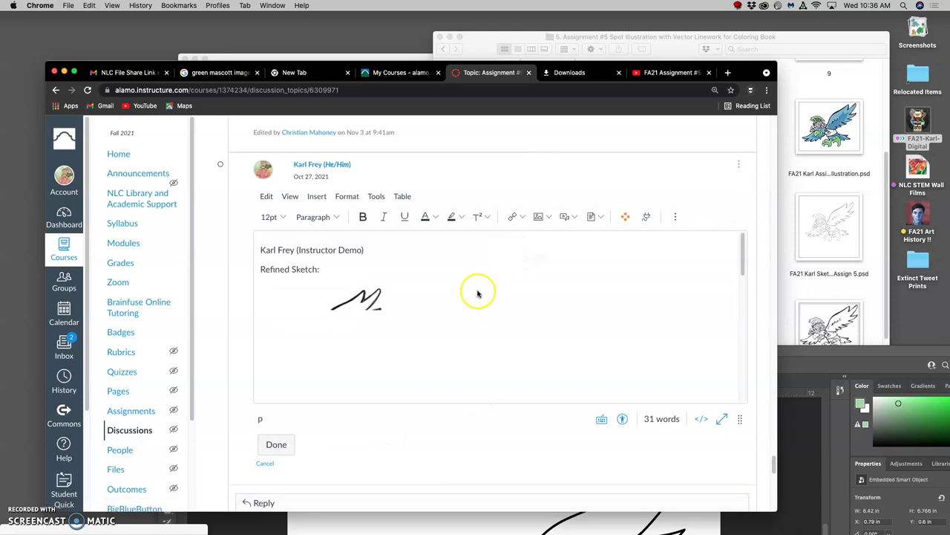
pyautogui.scroll(-3, 477, 292)
pyautogui.scroll(-5, 478, 294)
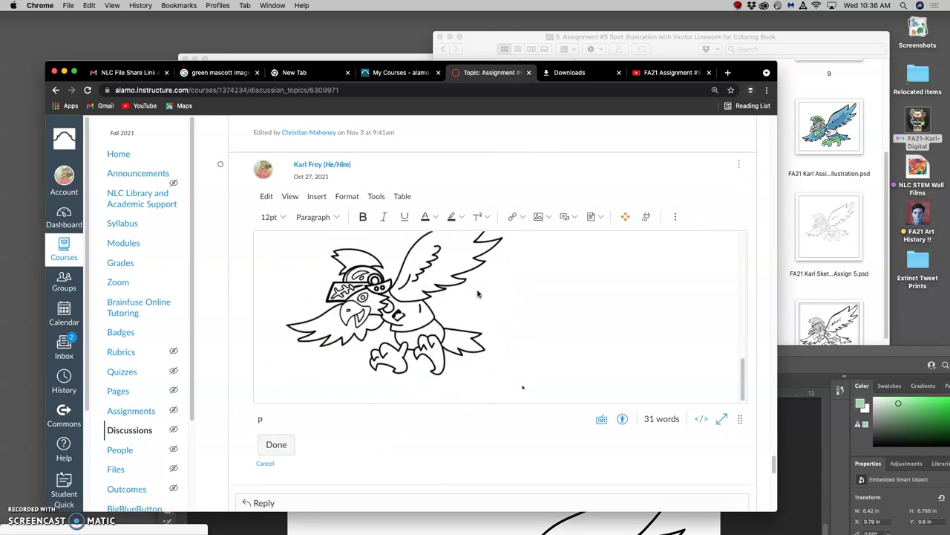
pyautogui.click(545, 364)
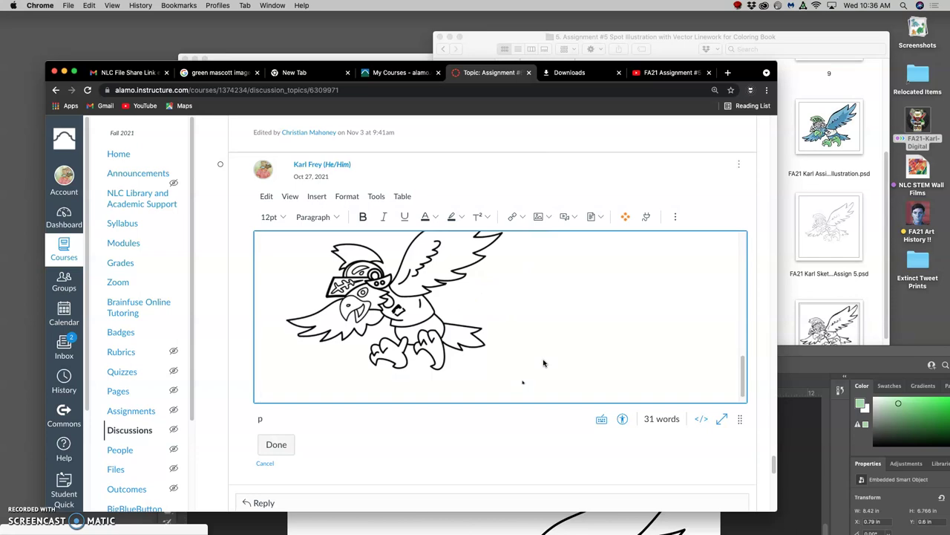
pyautogui.click(536, 335)
pyautogui.click(536, 343)
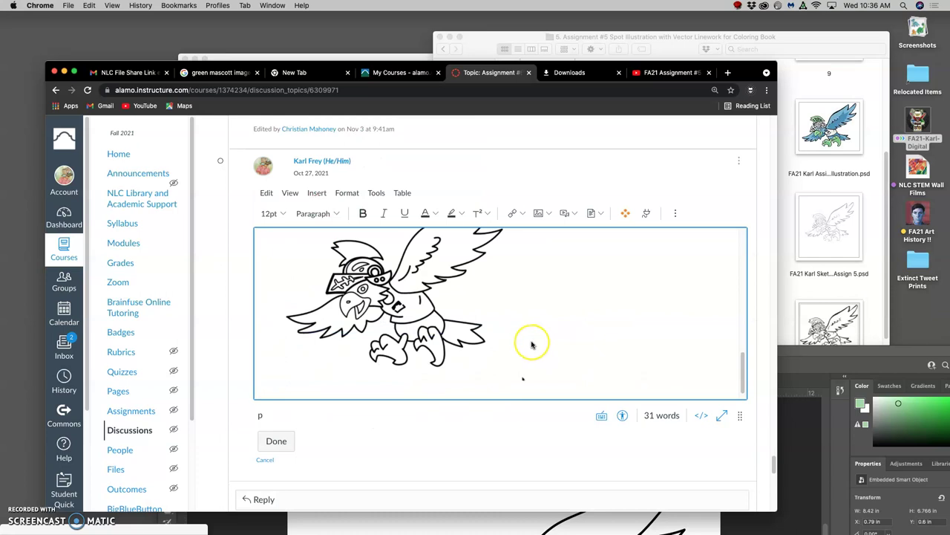
pyautogui.write('Image Traced Vector Line Art with Flat Color')
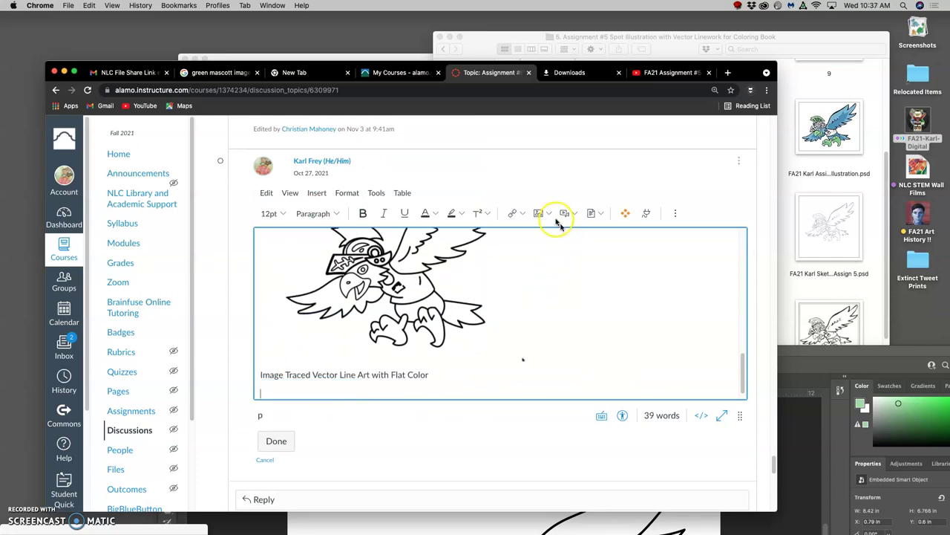
# - Grab the coloured mascot screenshot from the desktop Screenshots stack for the post
pyautogui.click(799, 184)
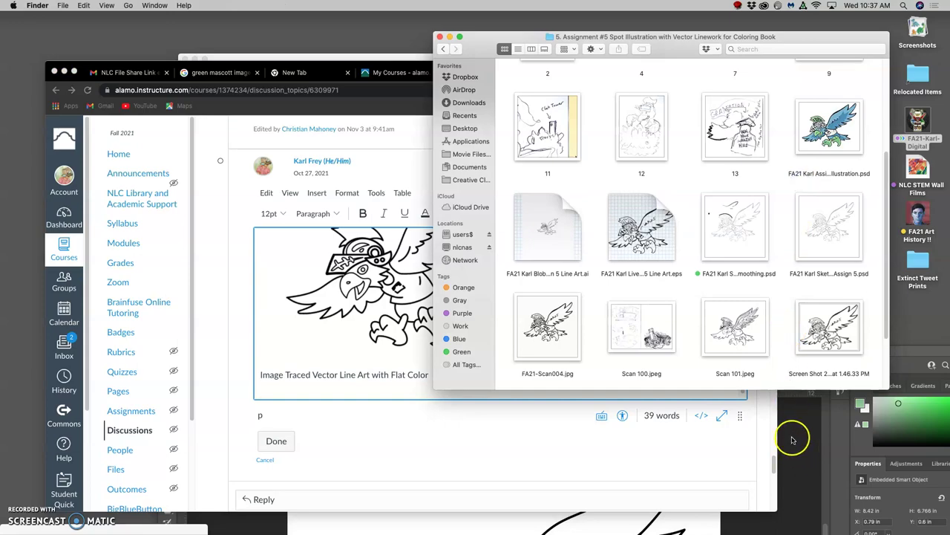
pyautogui.press('F11')
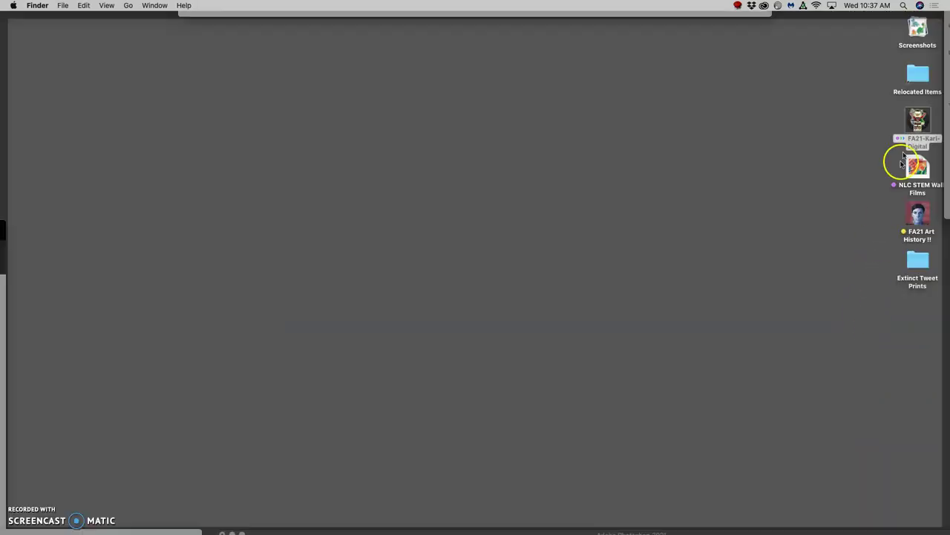
pyautogui.click(918, 33)
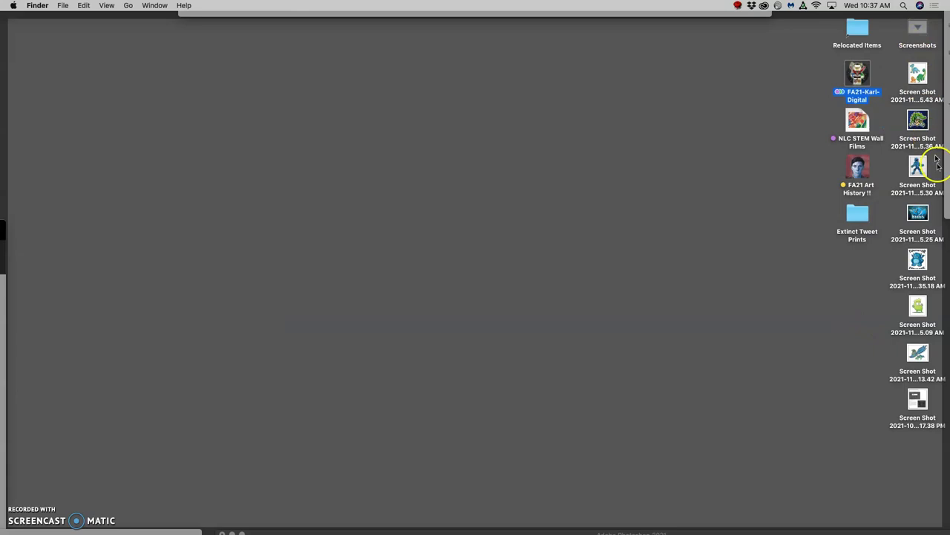
pyautogui.moveTo(925, 358); pyautogui.dragTo(925, 359)
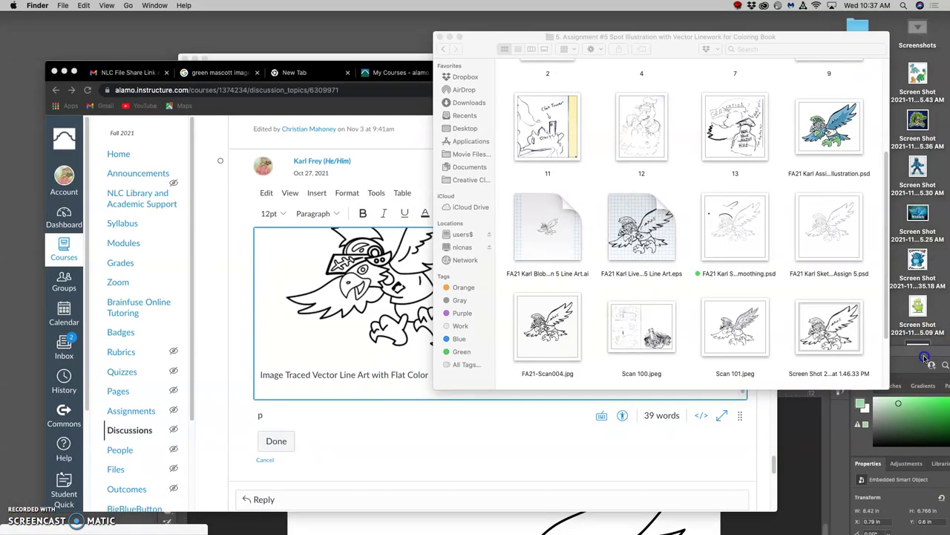
pyautogui.click(648, 397)
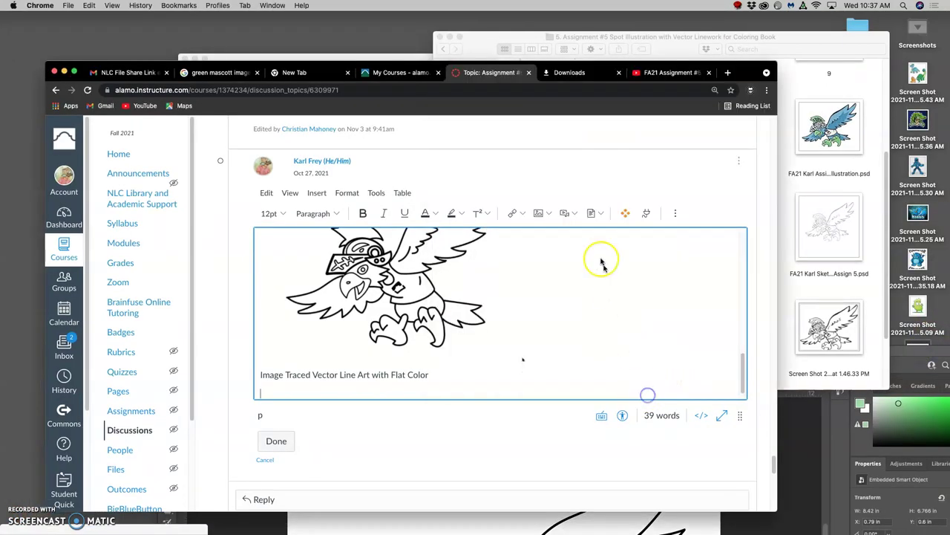
# - Upload the flat-coloured mascot screenshot and insert it into the Canvas demo post
pyautogui.click(541, 217)
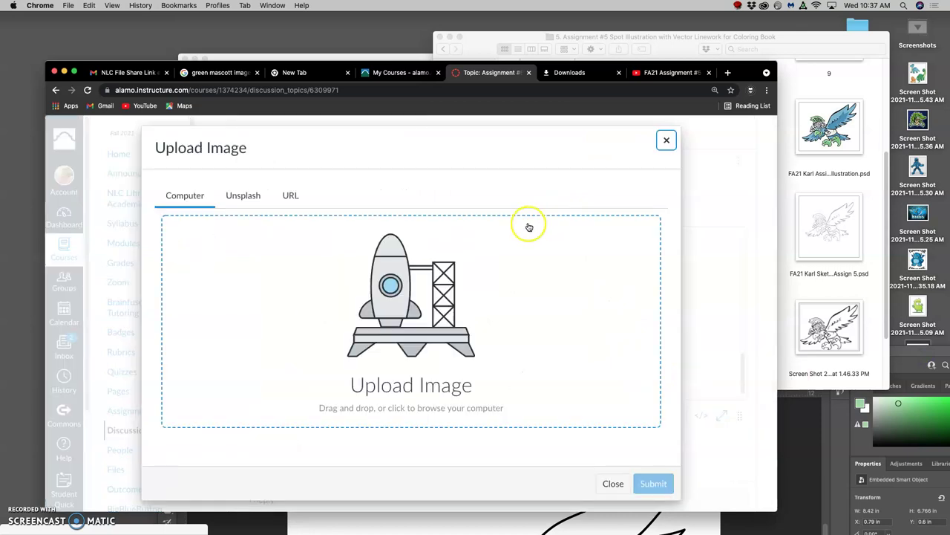
pyautogui.click(920, 367)
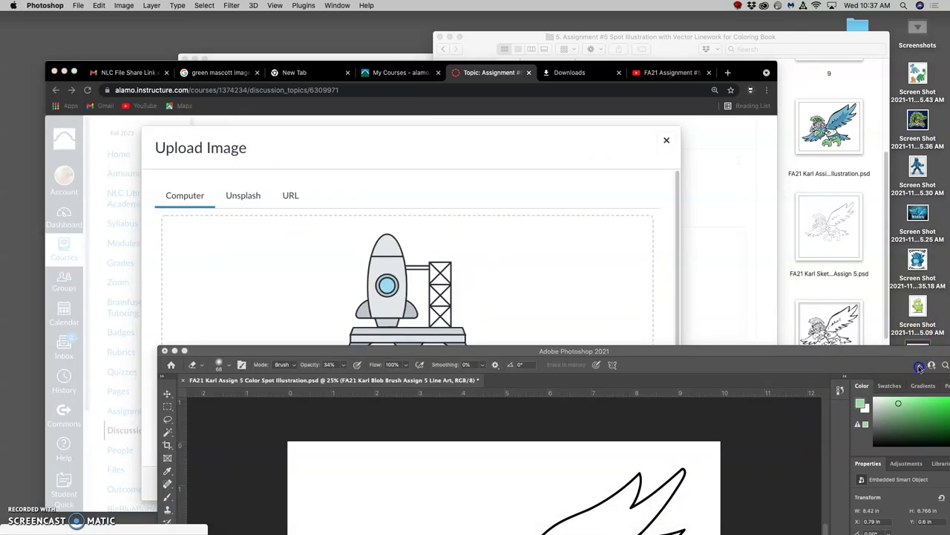
pyautogui.moveTo(854, 350); pyautogui.dragTo(735, 452)
pyautogui.moveTo(918, 353); pyautogui.dragTo(443, 336)
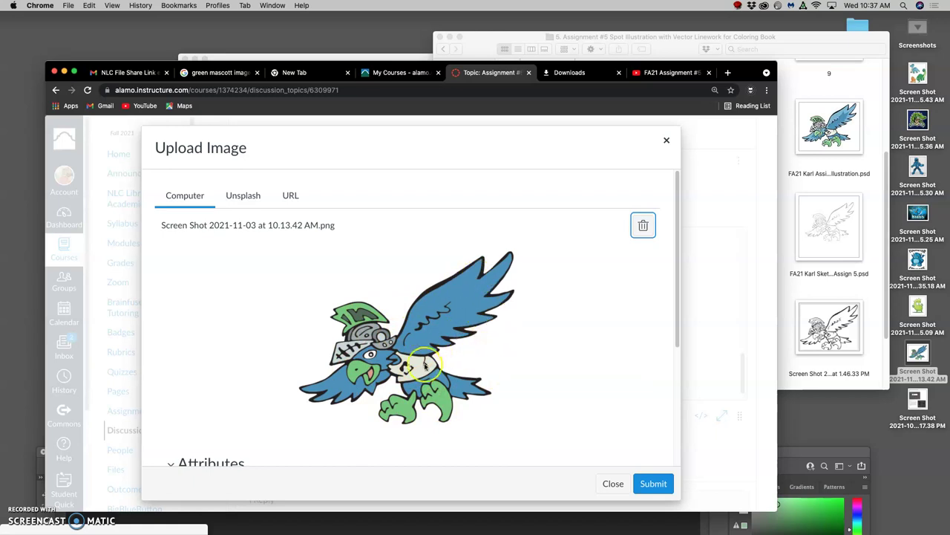
pyautogui.click(654, 485)
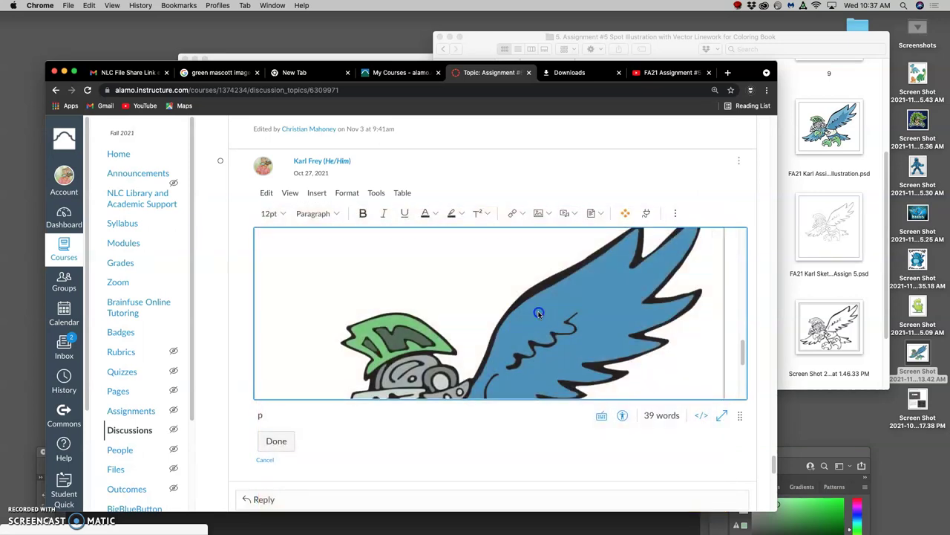
# - Resize the inserted mascot image to about 389 x 312
pyautogui.click(626, 273)
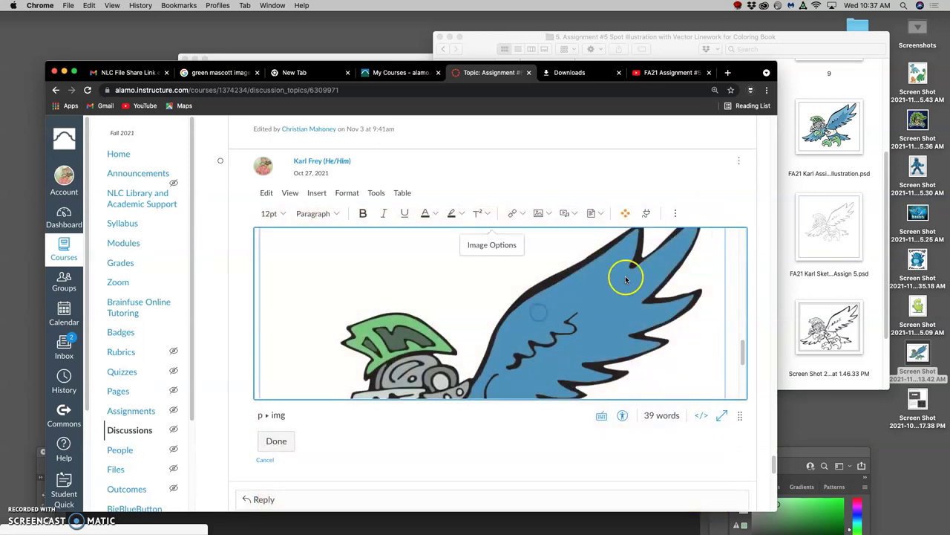
pyautogui.doubleClick(812, 451)
pyautogui.doubleClick(780, 238)
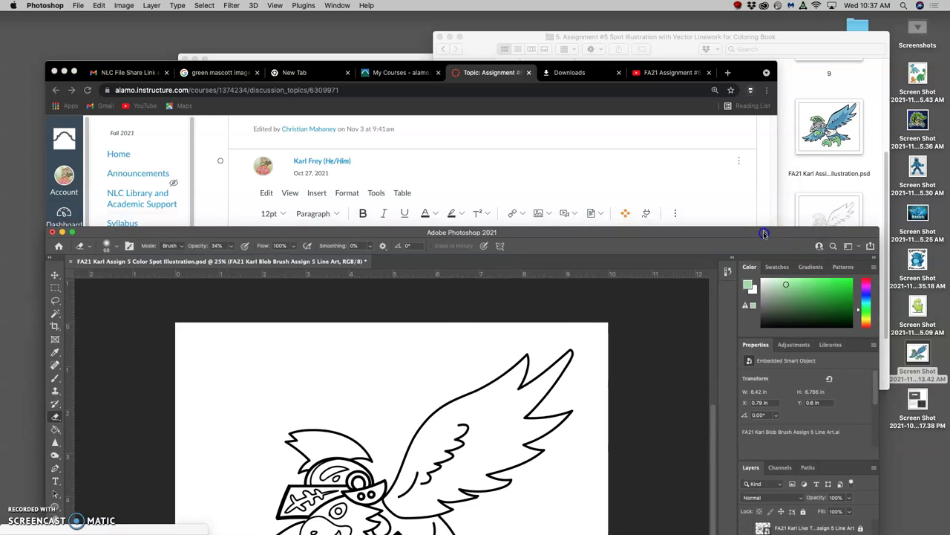
pyautogui.click(738, 322)
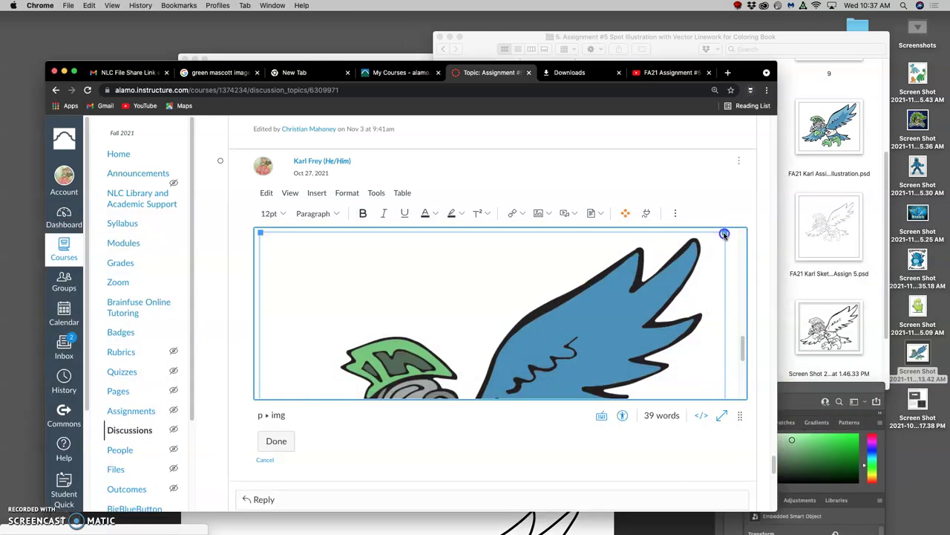
pyautogui.moveTo(680, 272); pyautogui.dragTo(494, 340)
pyautogui.scroll(5, 524, 333)
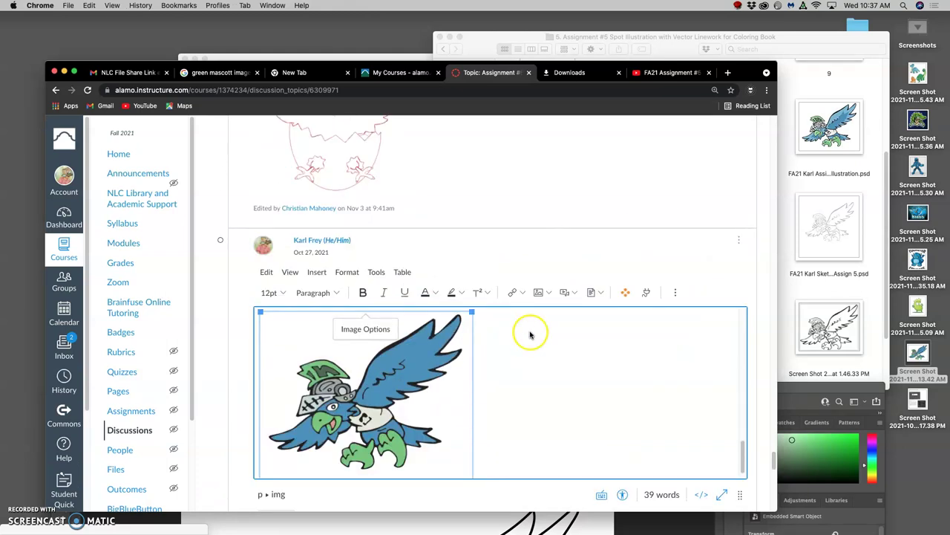
pyautogui.scroll(-2, 528, 337)
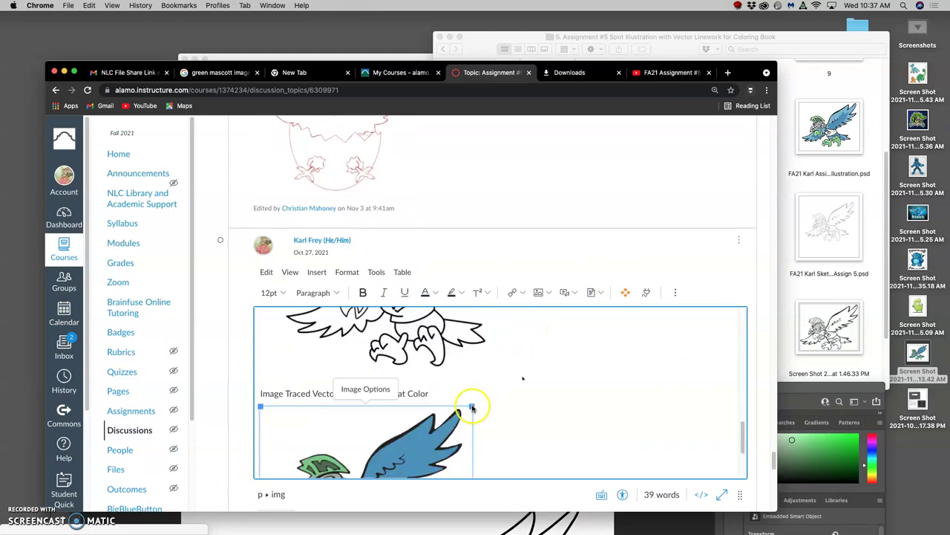
pyautogui.moveTo(472, 408); pyautogui.dragTo(552, 386)
pyautogui.scroll(-2, 551, 392)
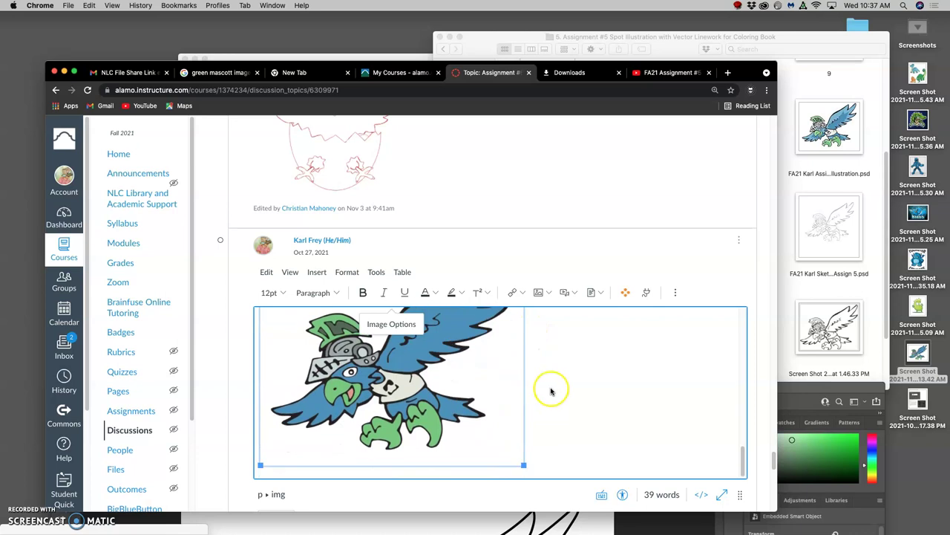
pyautogui.click(535, 437)
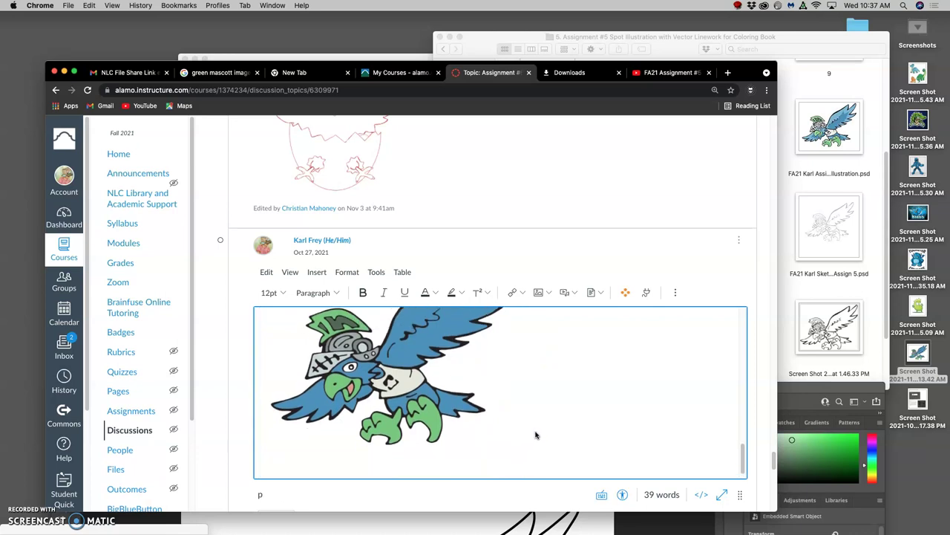
# - Save the edited demo post
pyautogui.scroll(3, 550, 412)
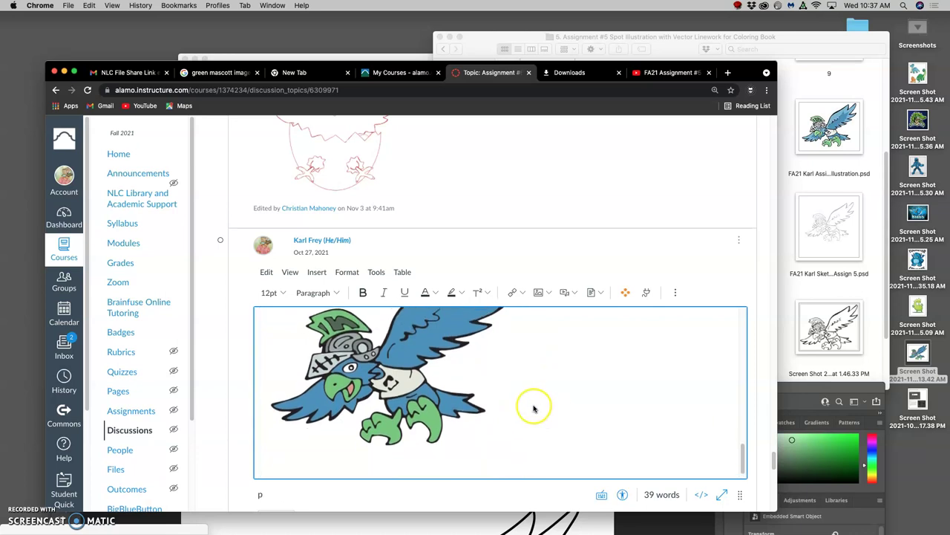
pyautogui.scroll(-3, 533, 407)
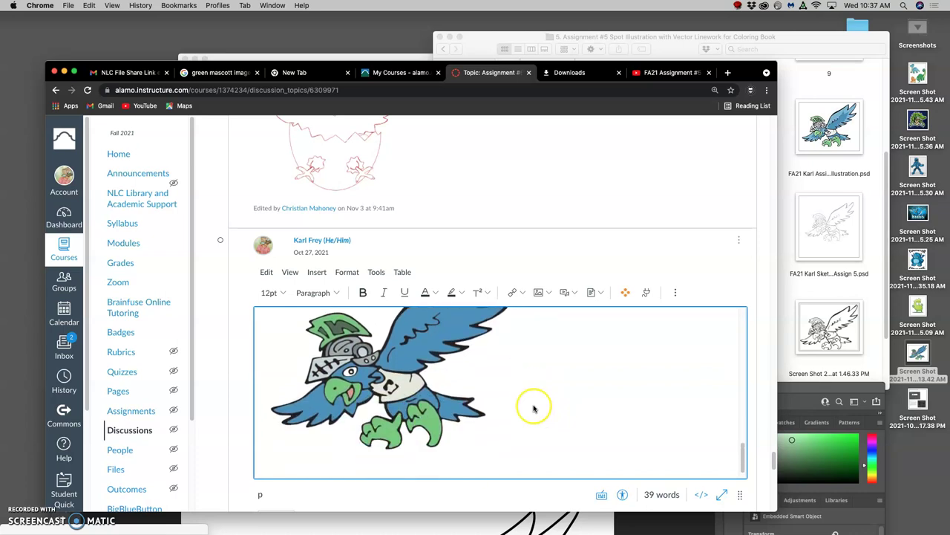
pyautogui.scroll(-2, 526, 408)
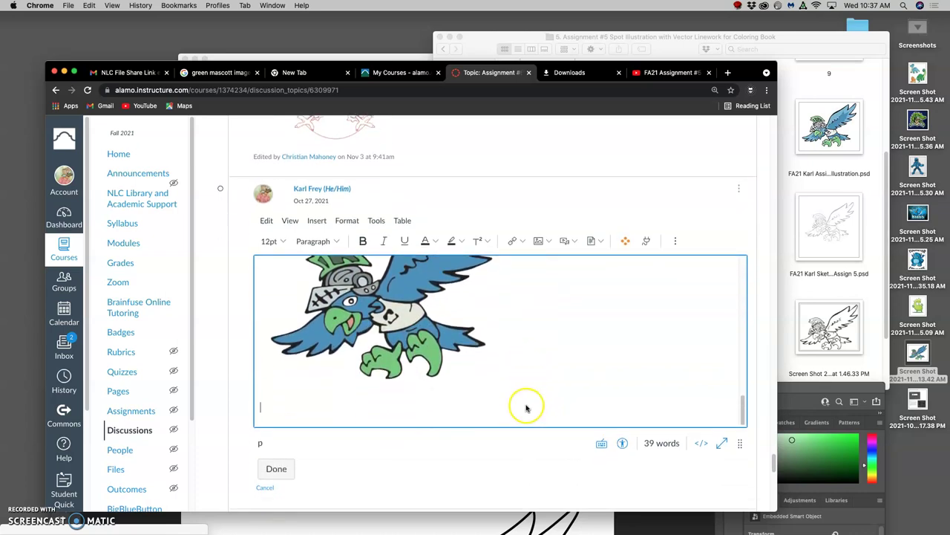
pyautogui.click(290, 469)
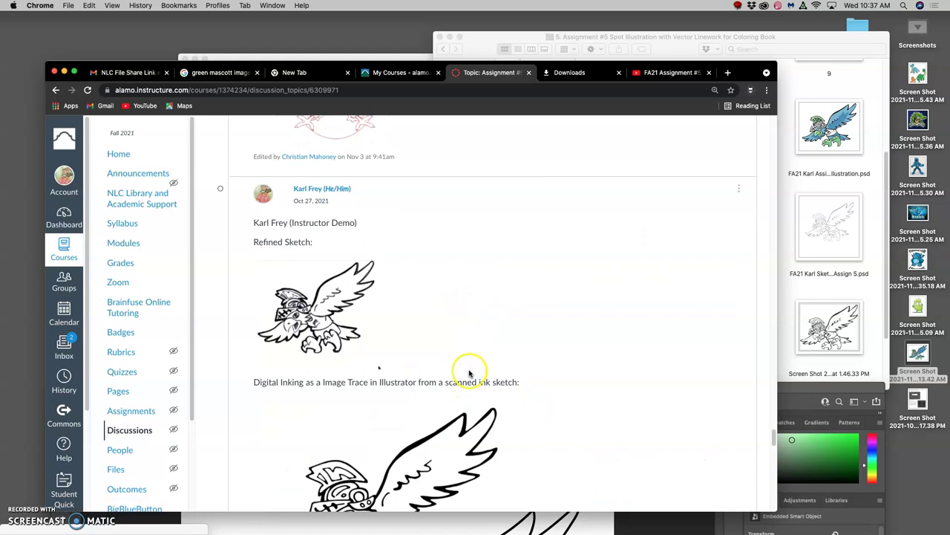
pyautogui.scroll(-1, 470, 371)
pyautogui.scroll(-10, 436, 409)
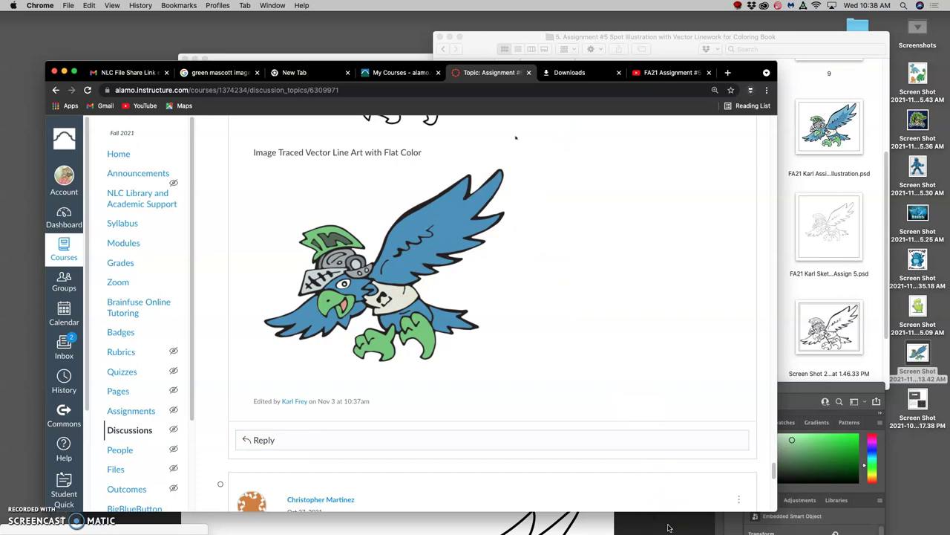
# - Create a new folder named 'color inspiration' in the assignment folder
pyautogui.click(669, 527)
pyautogui.click(787, 230)
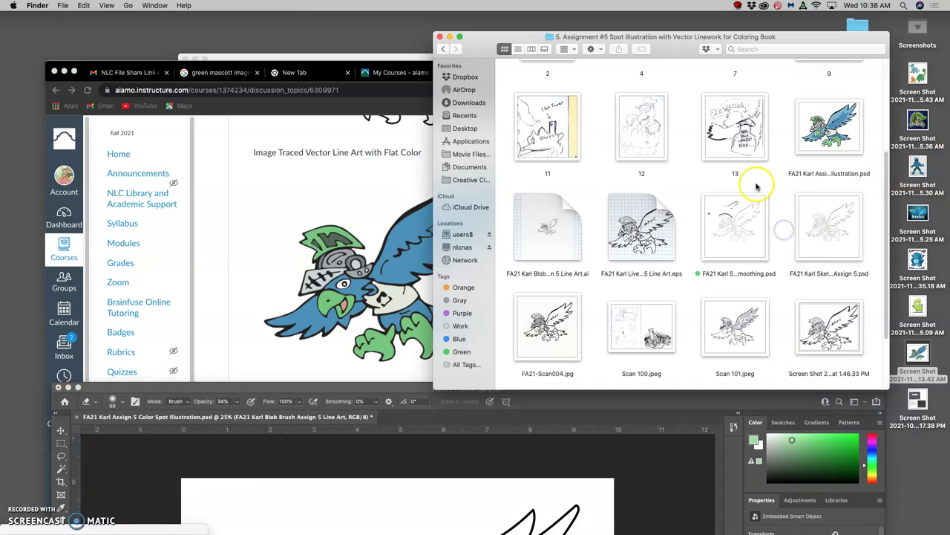
pyautogui.moveTo(810, 31); pyautogui.dragTo(577, 22)
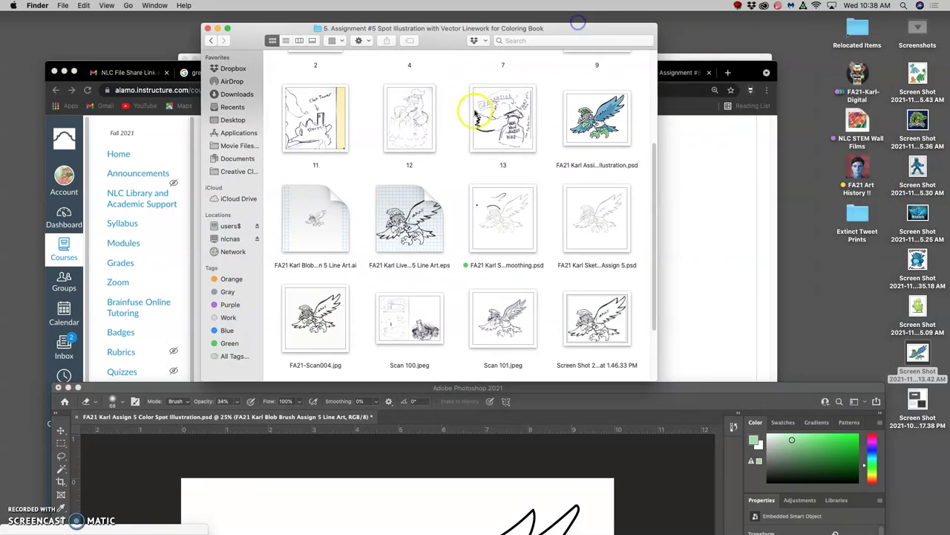
pyautogui.scroll(5, 475, 113)
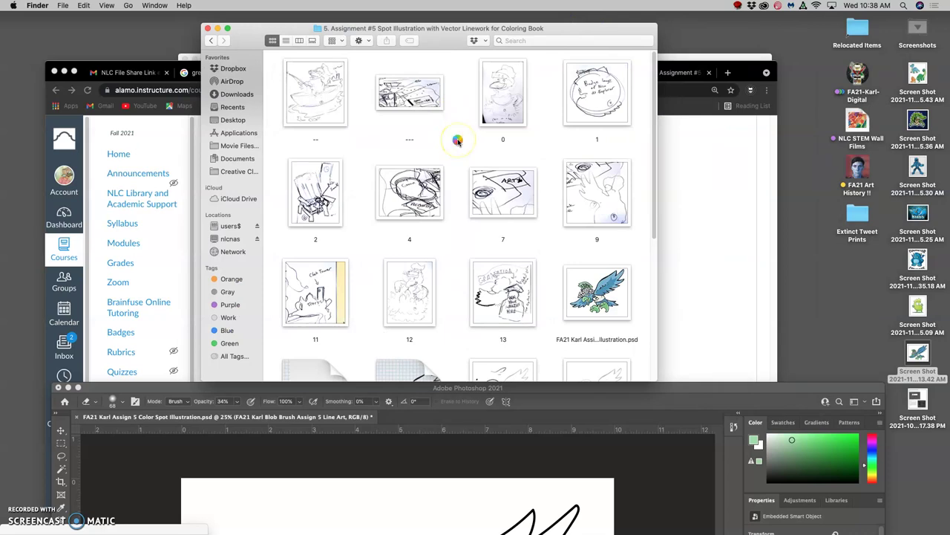
pyautogui.click(459, 141)
pyautogui.rightClick(456, 142)
pyautogui.click(467, 144)
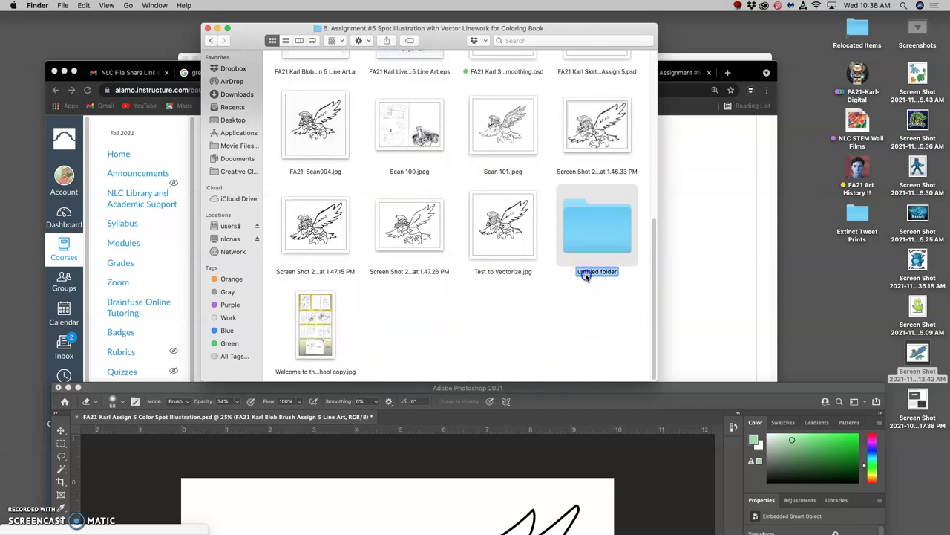
pyautogui.click(587, 275)
pyautogui.moveTo(596, 273); pyautogui.dragTo(573, 274)
pyautogui.write('color inspiration')
pyautogui.press('Return')
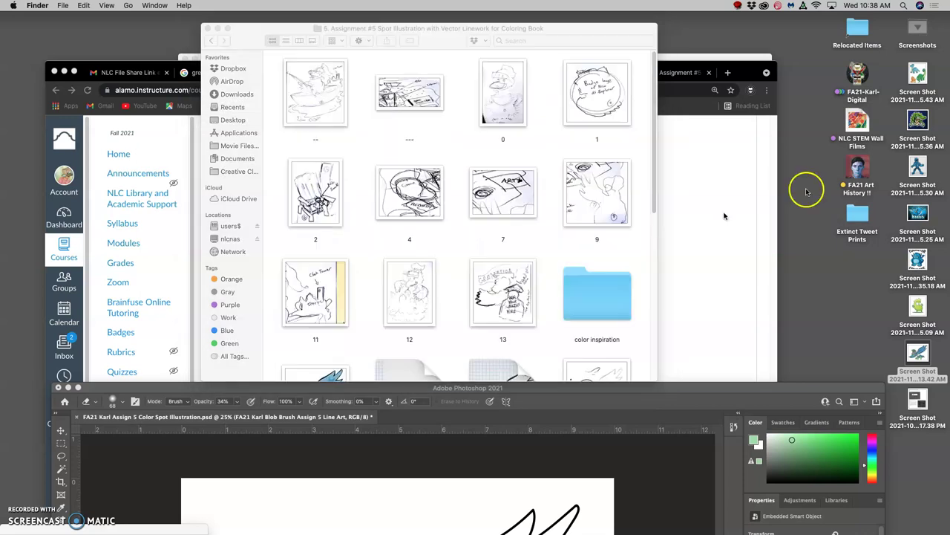
# - Move the seven desktop reference screenshots into it, allow Dropbox access, and open the folder
pyautogui.moveTo(922, 245); pyautogui.dragTo(613, 306)
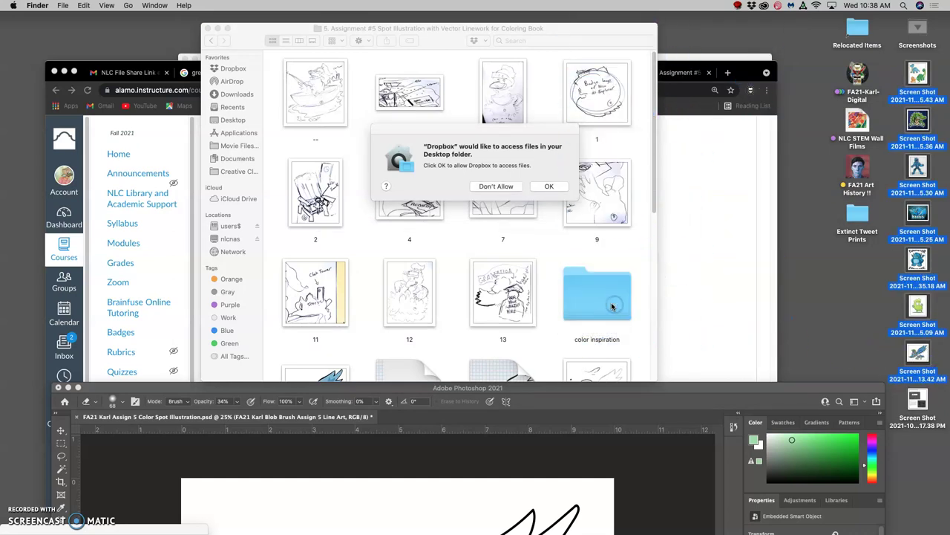
pyautogui.click(556, 190)
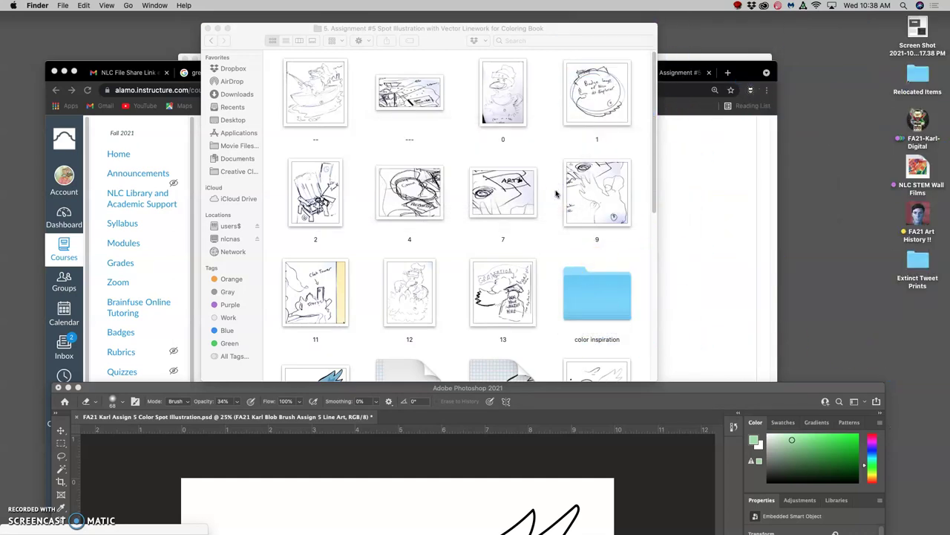
pyautogui.click(589, 297)
pyautogui.doubleClick(590, 297)
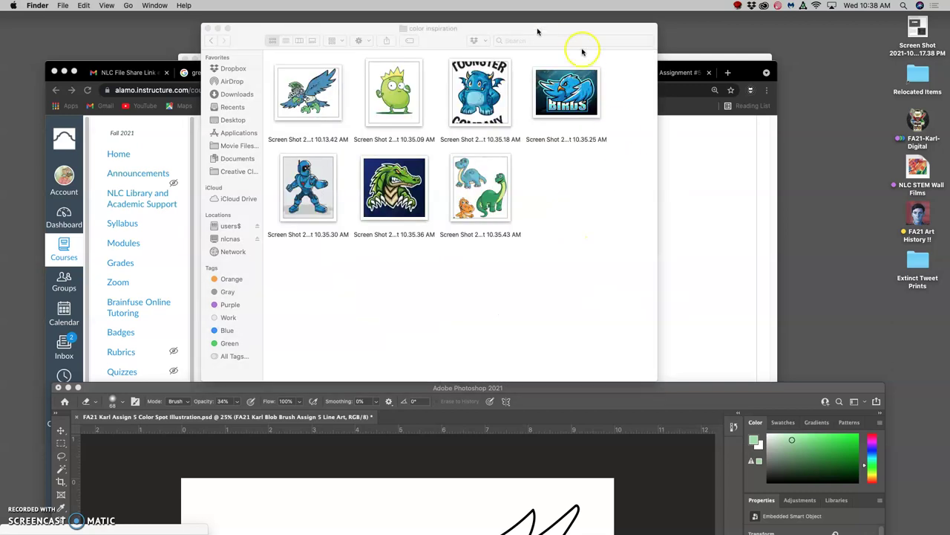
pyautogui.moveTo(537, 31); pyautogui.dragTo(611, 31)
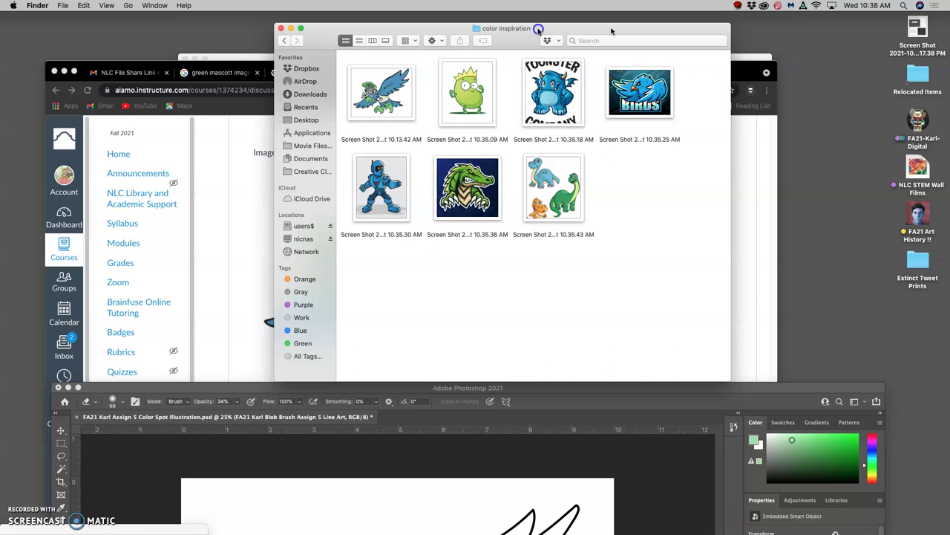
# - Close the Dropbox transfer window and delete the two extra line-art layers in Photoshop
pyautogui.moveTo(611, 31); pyautogui.dragTo(826, 32)
pyautogui.click(551, 388)
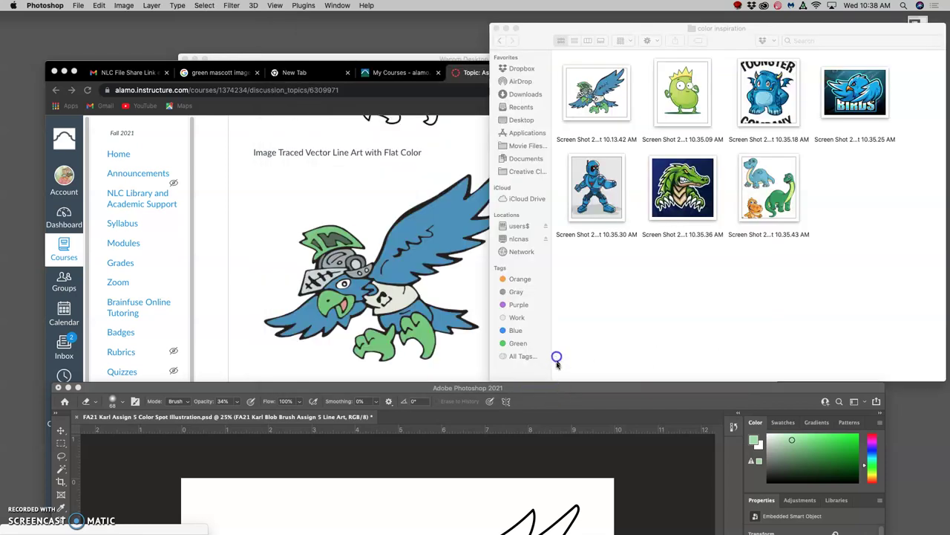
pyautogui.moveTo(543, 386); pyautogui.dragTo(544, 43)
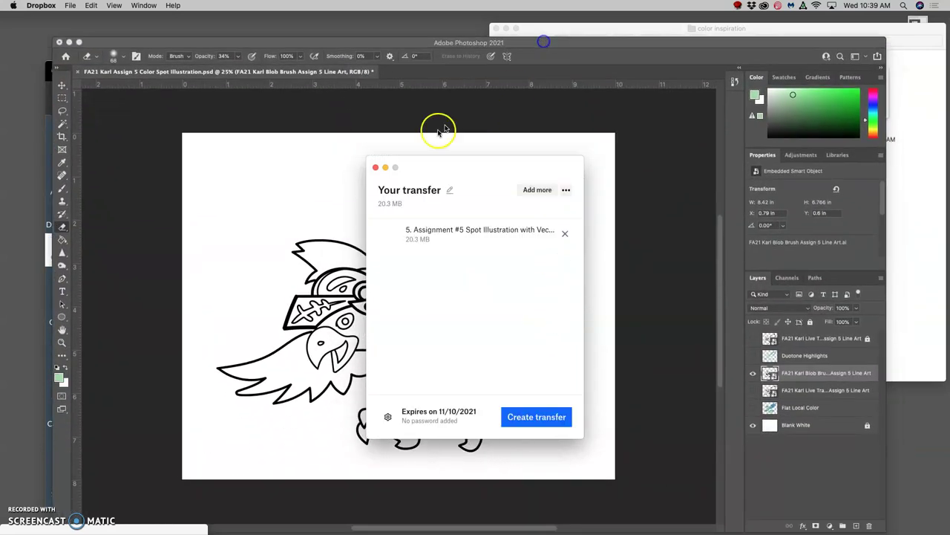
pyautogui.click(377, 167)
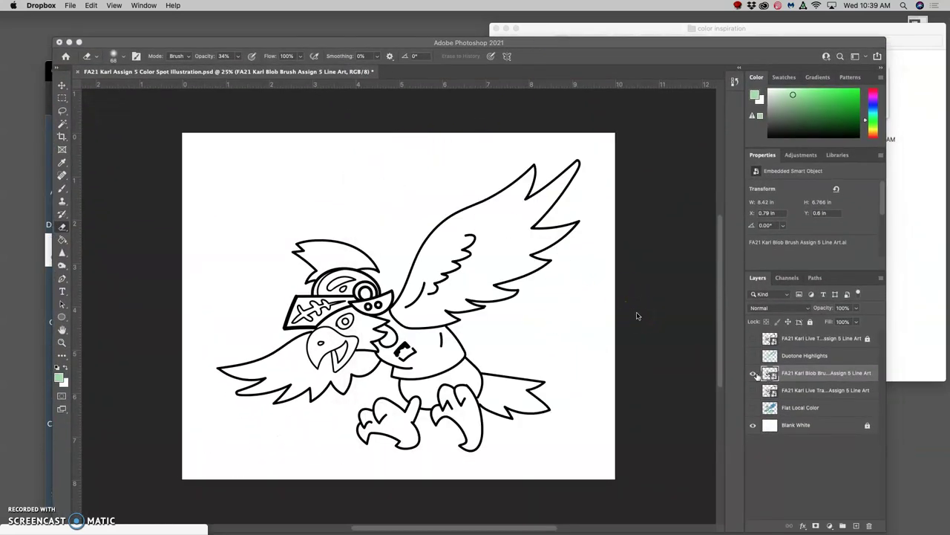
pyautogui.click(754, 373)
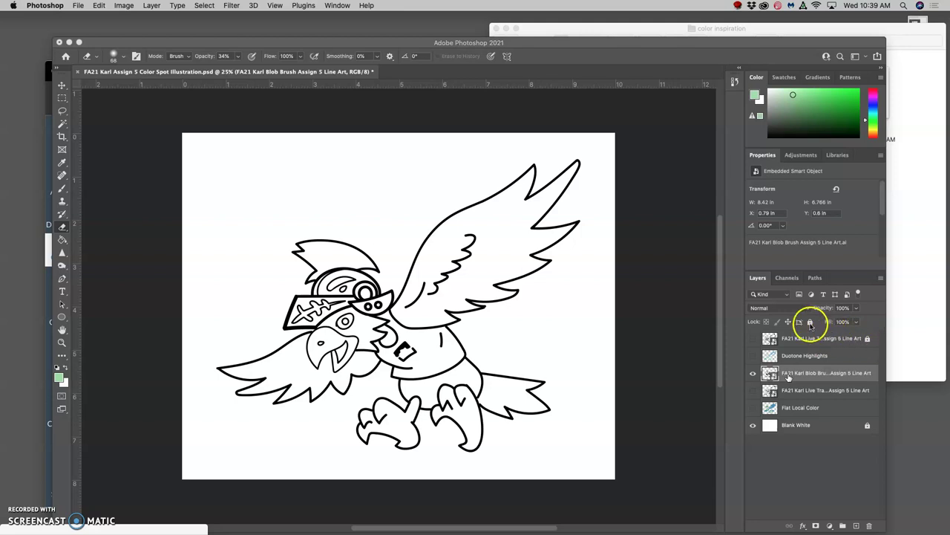
pyautogui.click(822, 392)
pyautogui.click(801, 394)
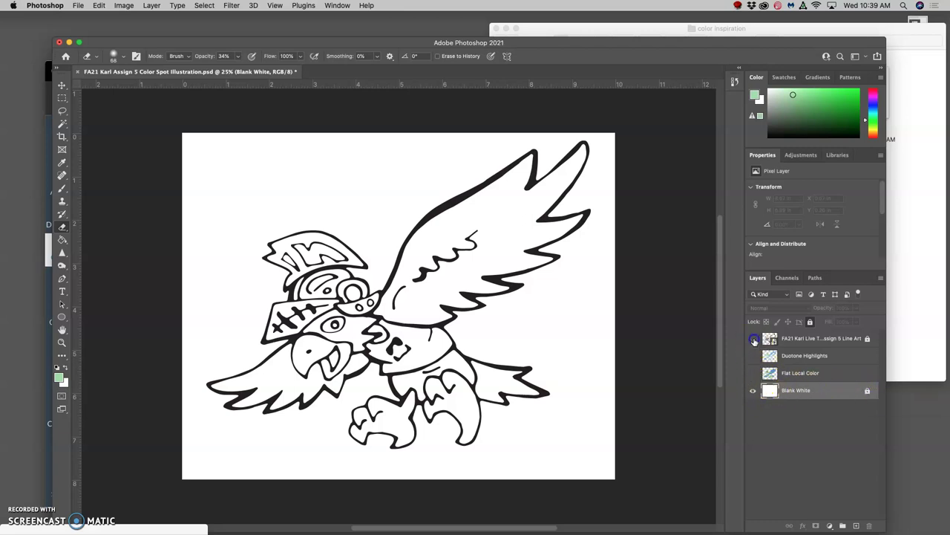
# - Toggle the line art and Blank White visibility to check transparency, leaving both shown
pyautogui.click(753, 337)
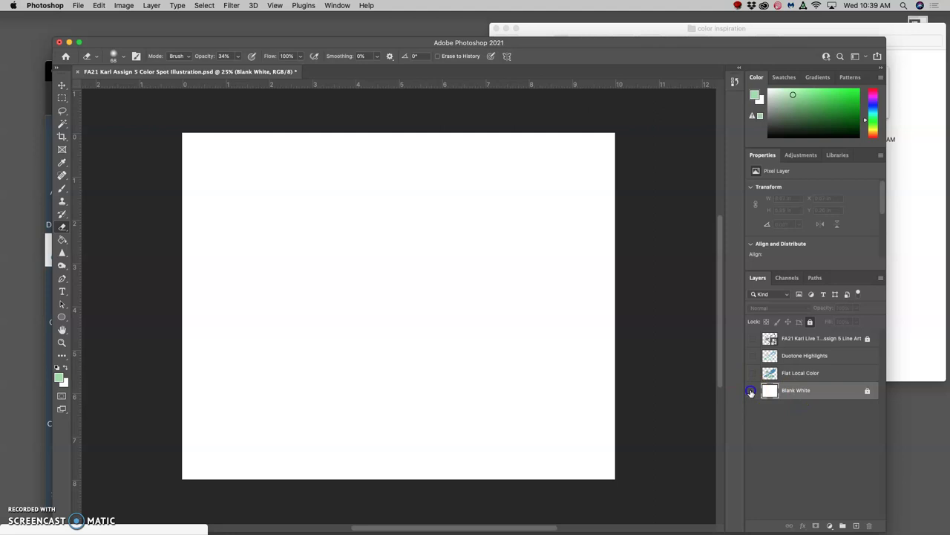
pyautogui.click(752, 392)
pyautogui.click(751, 391)
pyautogui.click(753, 339)
pyautogui.click(753, 339)
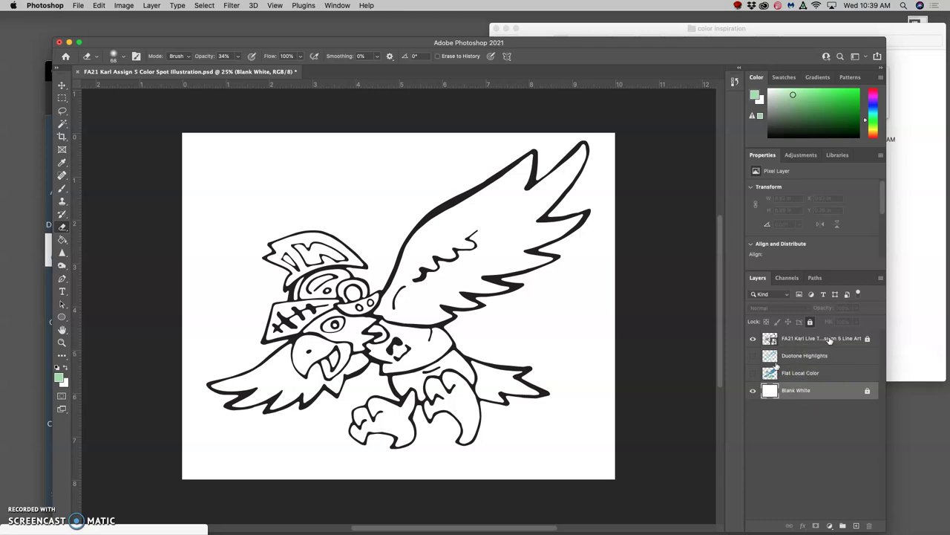
pyautogui.moveTo(772, 362); pyautogui.dragTo(756, 377)
pyautogui.click(752, 338)
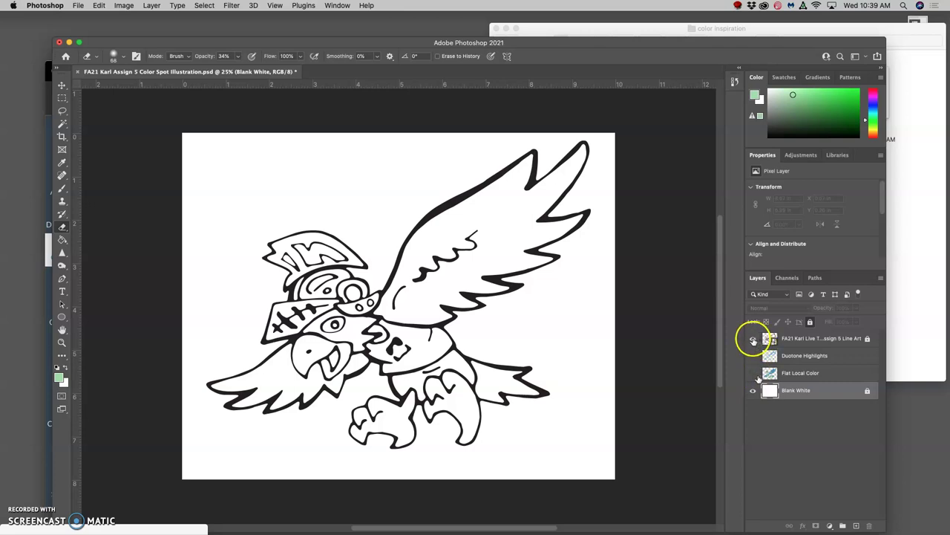
pyautogui.moveTo(488, 361)
pyautogui.mouseDown()
pyautogui.moveTo(435, 322)
pyautogui.moveTo(393, 333)
pyautogui.moveTo(396, 349)
pyautogui.moveTo(429, 334)
pyautogui.moveTo(427, 343)
pyautogui.moveTo(754, 377)
pyautogui.mouseUp()
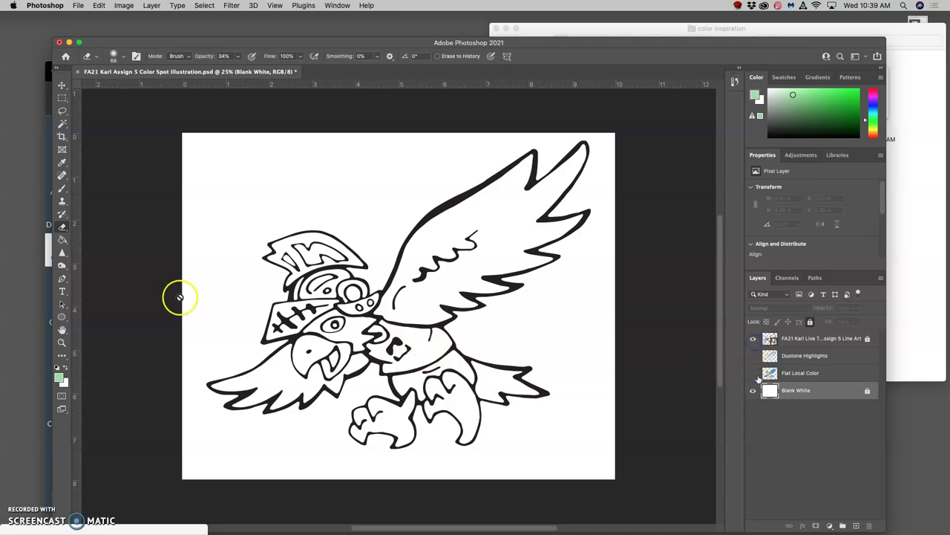
pyautogui.click(64, 126)
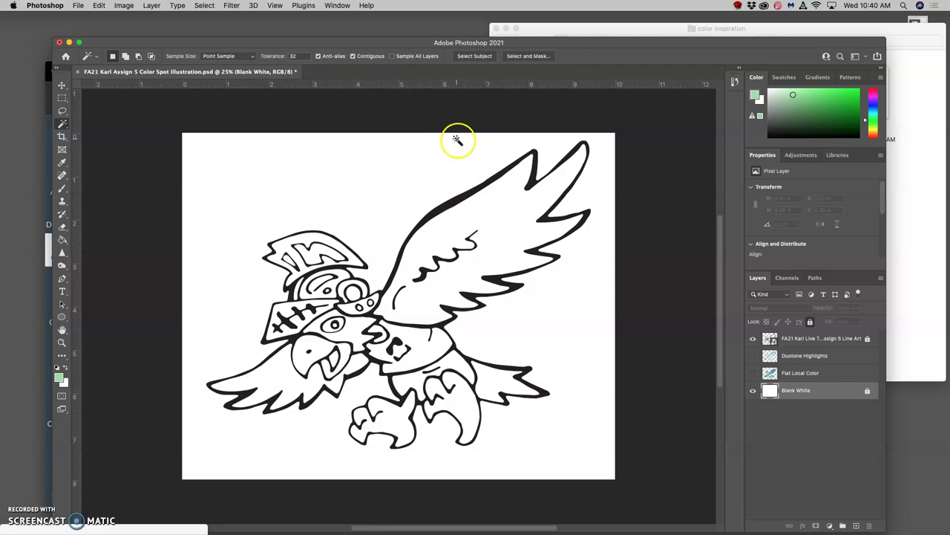
# - Magic Wand the raised right wing on the line art, fill it orange on Layer 1, and show the line art
pyautogui.click(498, 199)
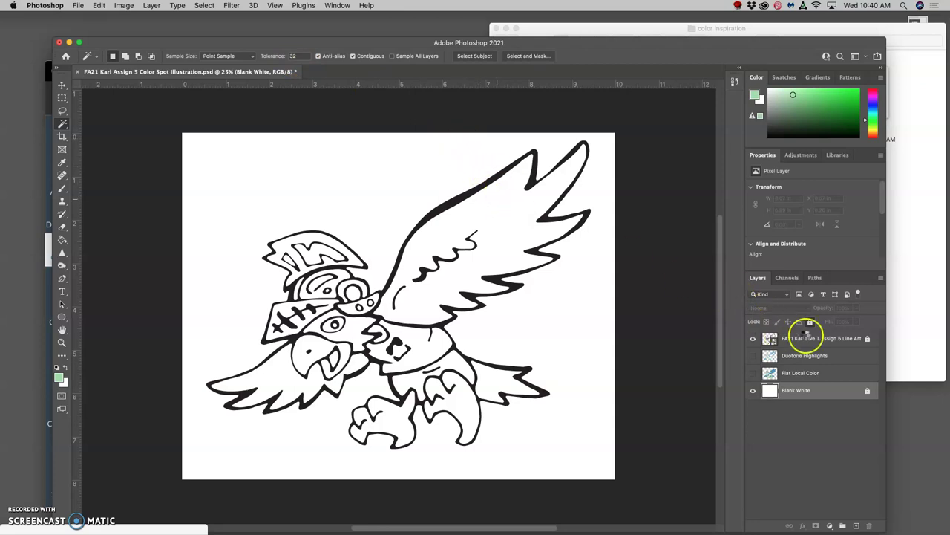
pyautogui.click(798, 344)
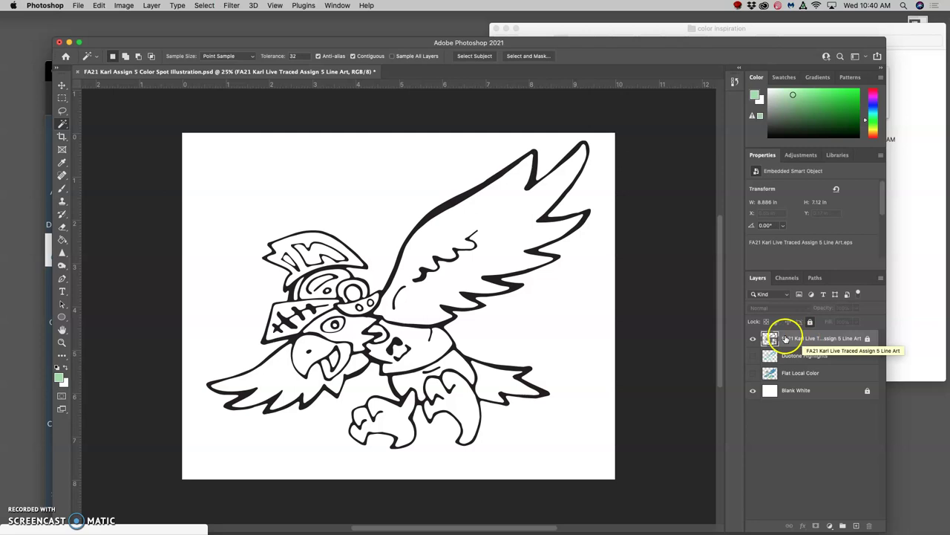
pyautogui.click(517, 224)
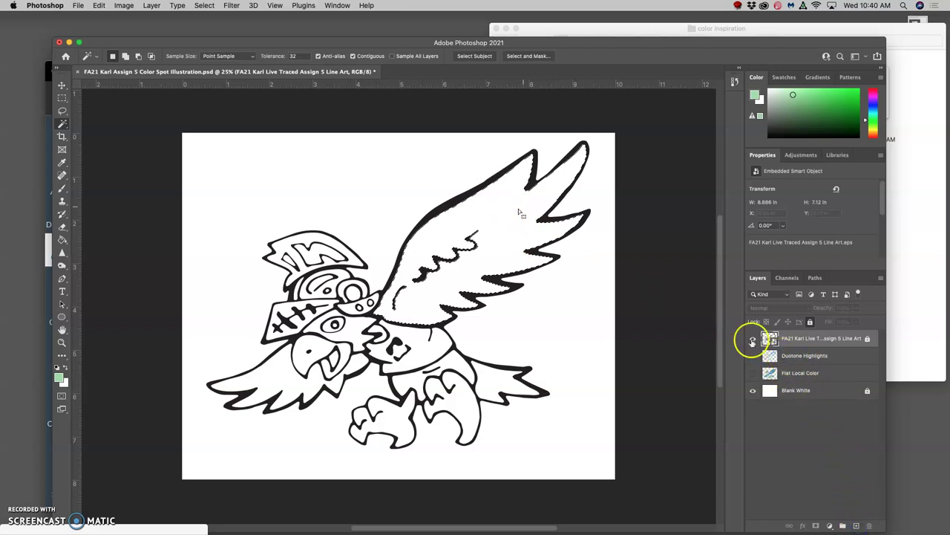
pyautogui.click(63, 239)
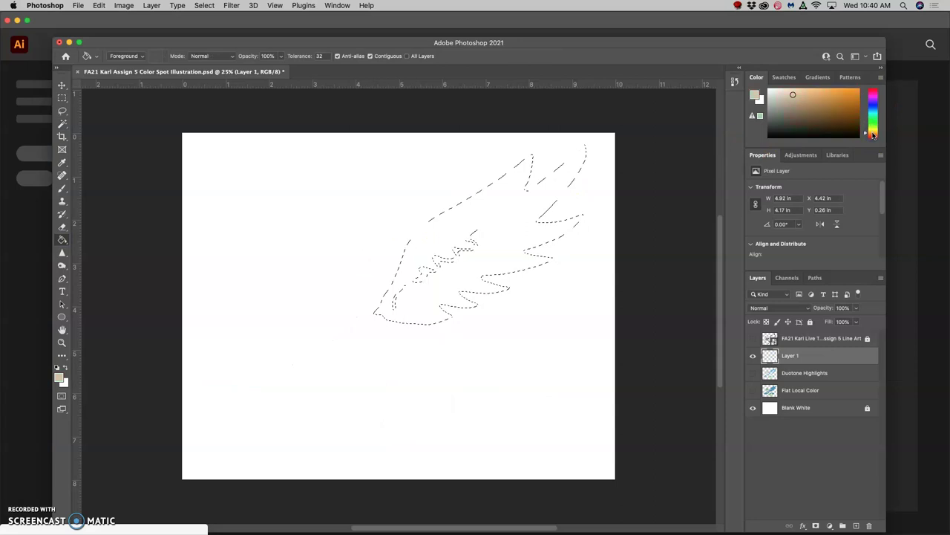
pyautogui.click(852, 99)
pyautogui.click(704, 128)
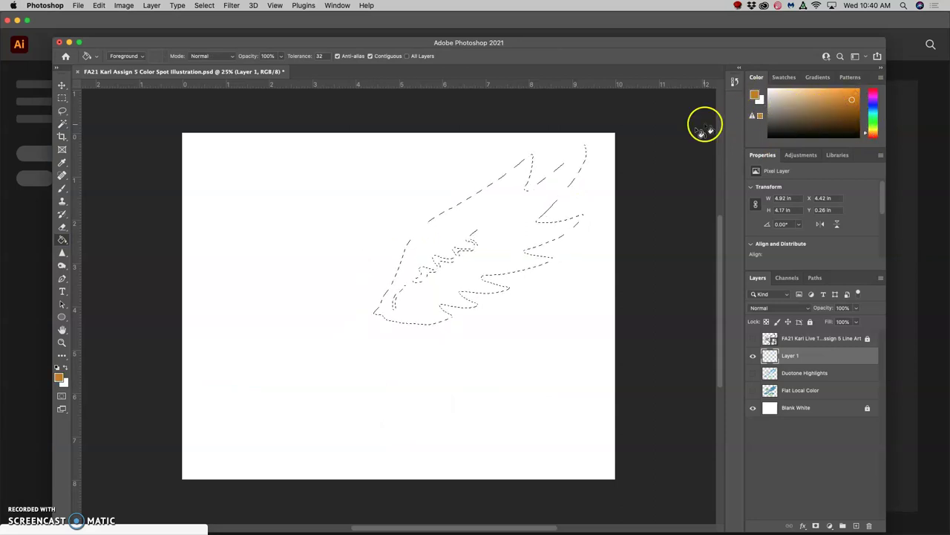
pyautogui.click(493, 226)
pyautogui.click(758, 348)
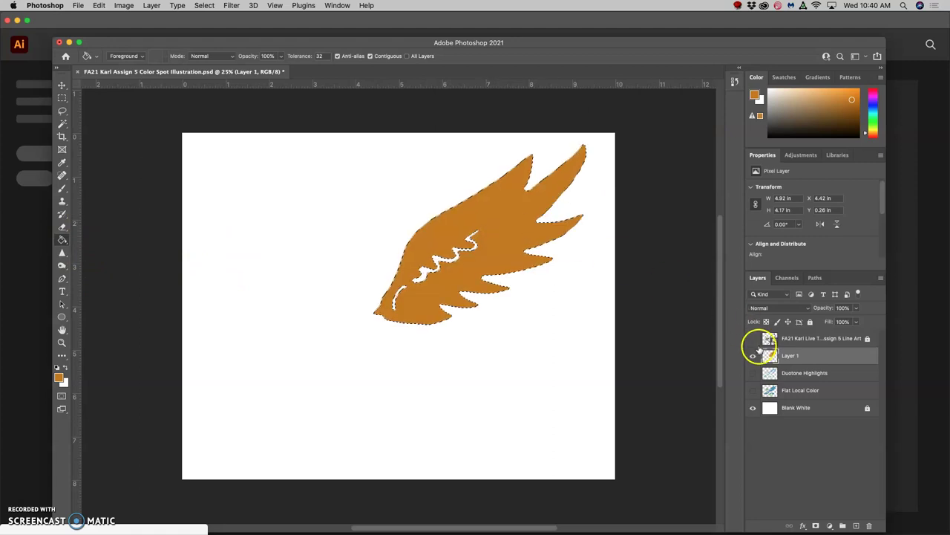
pyautogui.click(753, 338)
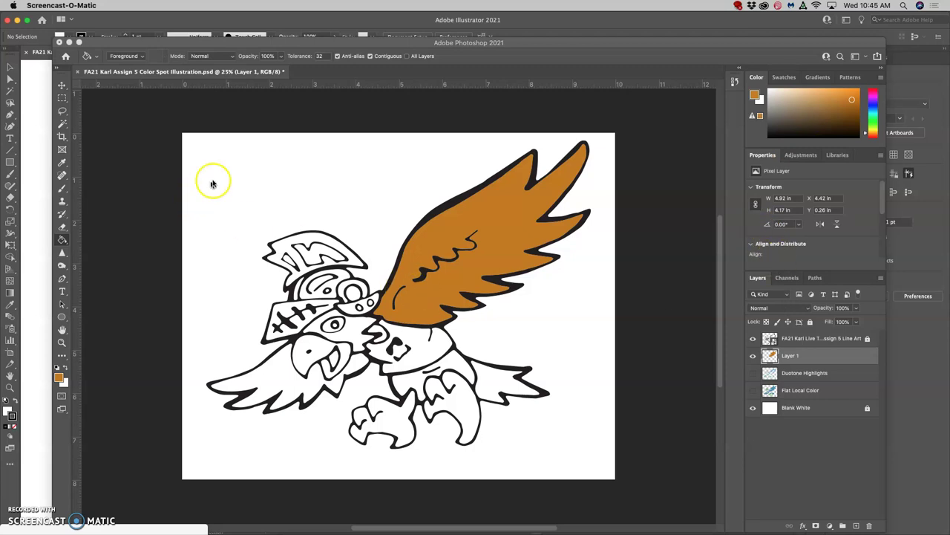
# - Minimize Illustrator and bring the color inspiration folder forward
pyautogui.click(17, 23)
pyautogui.click(17, 21)
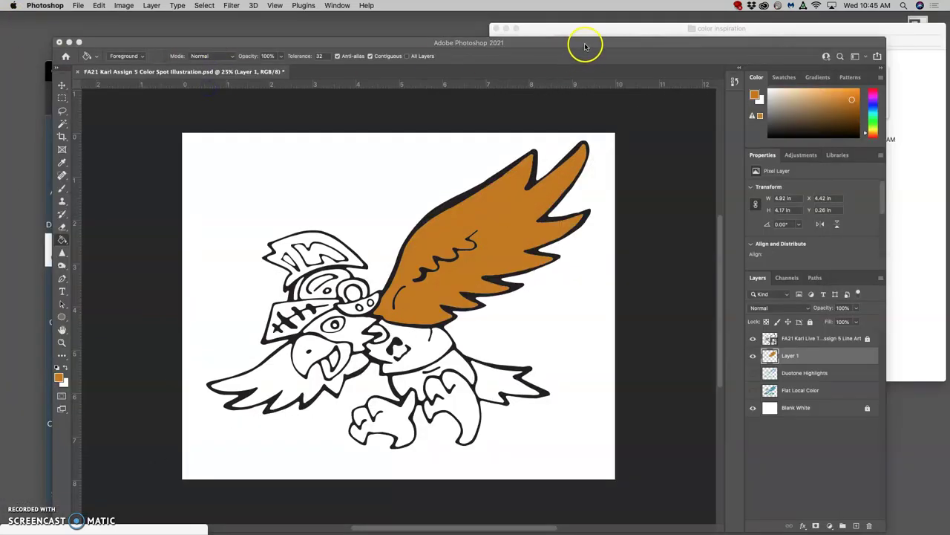
pyautogui.click(608, 30)
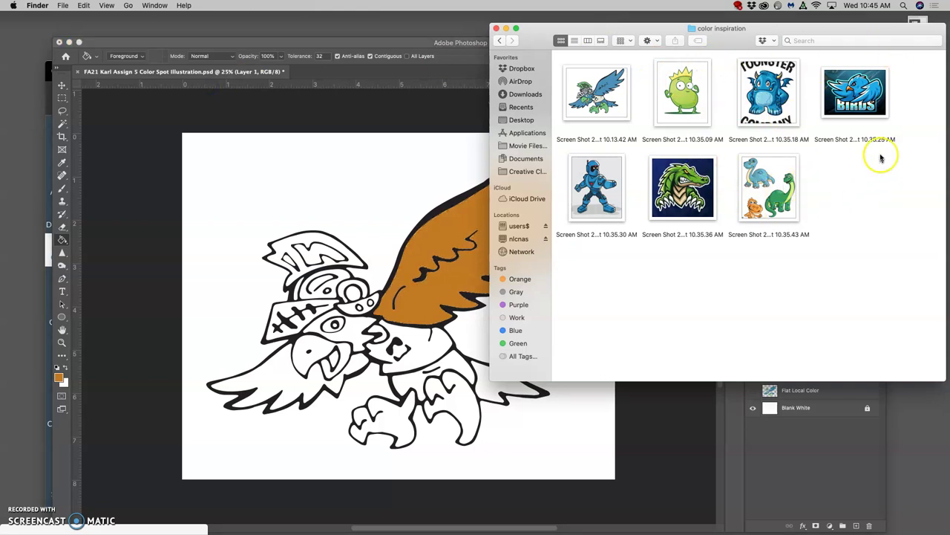
# - Select all seven reference screenshots and open them with Adobe Photoshop
pyautogui.moveTo(903, 86); pyautogui.dragTo(661, 232)
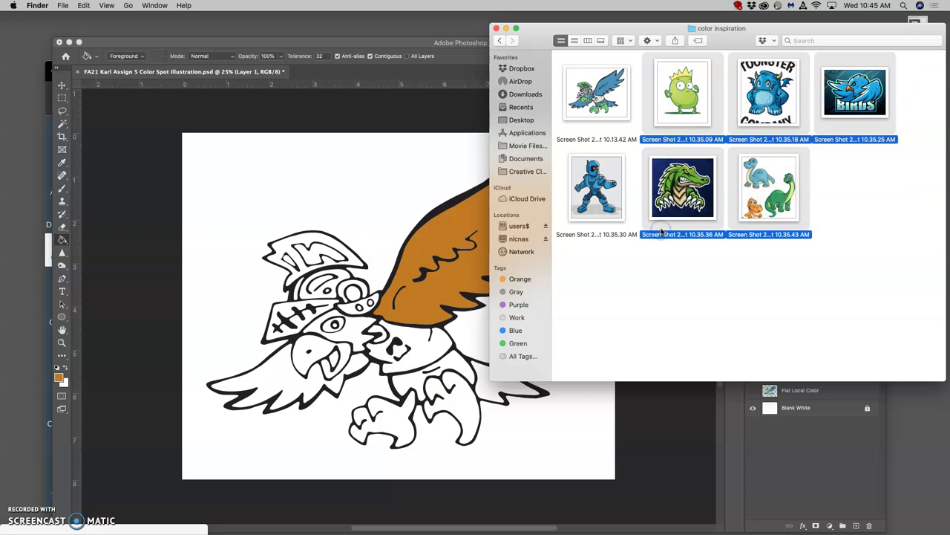
pyautogui.click(927, 96)
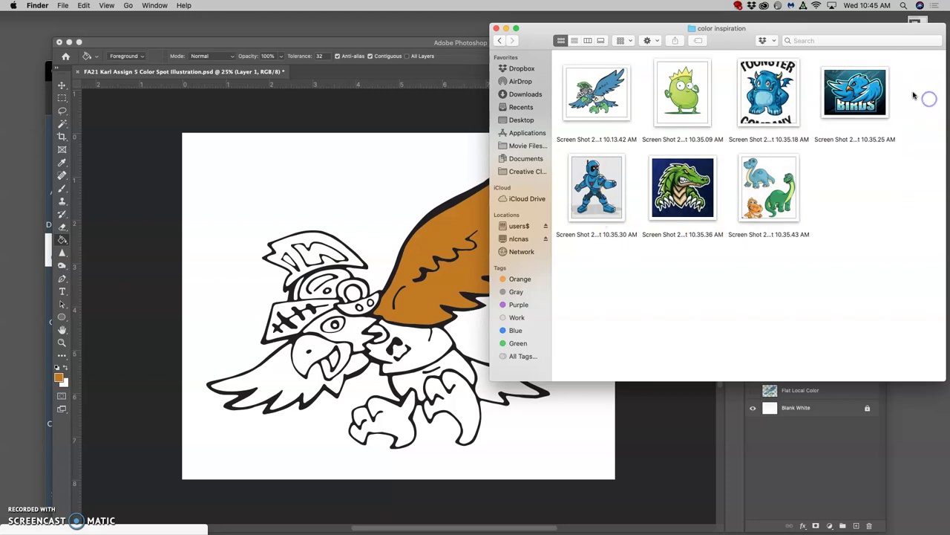
pyautogui.moveTo(915, 95); pyautogui.dragTo(578, 194)
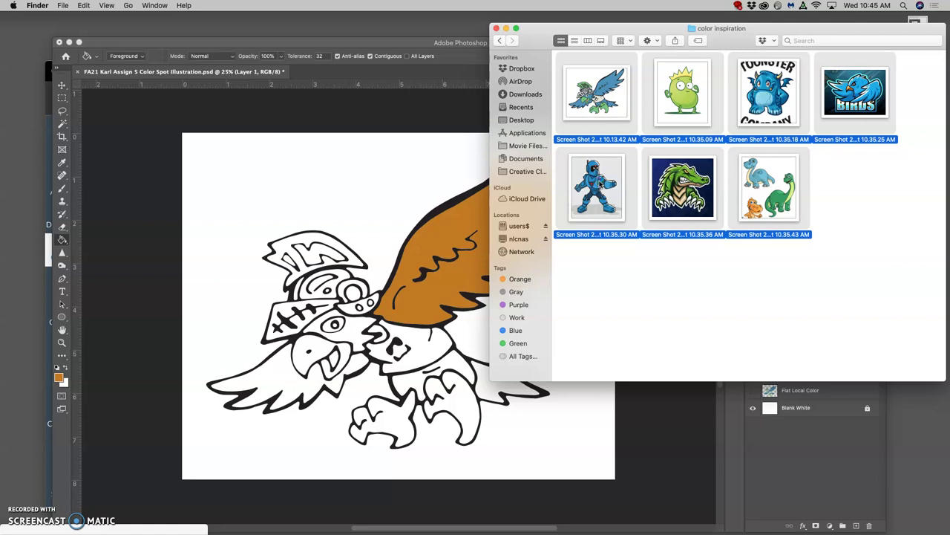
pyautogui.rightClick(600, 183)
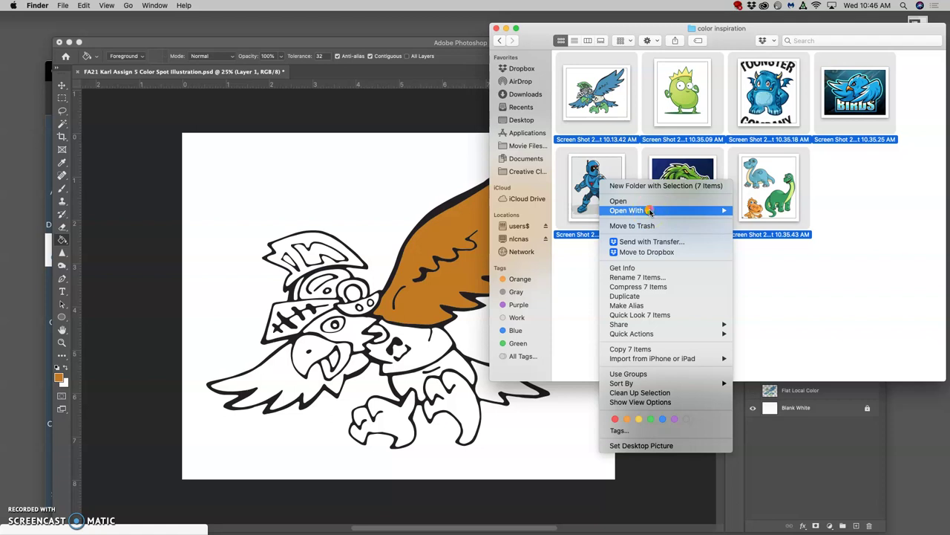
pyautogui.moveTo(649, 213)
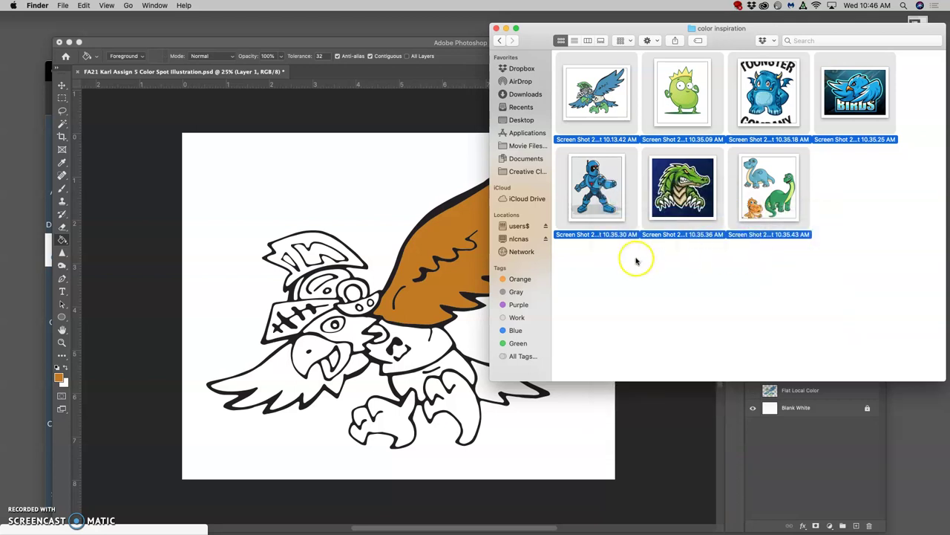
pyautogui.press('super+Tab')
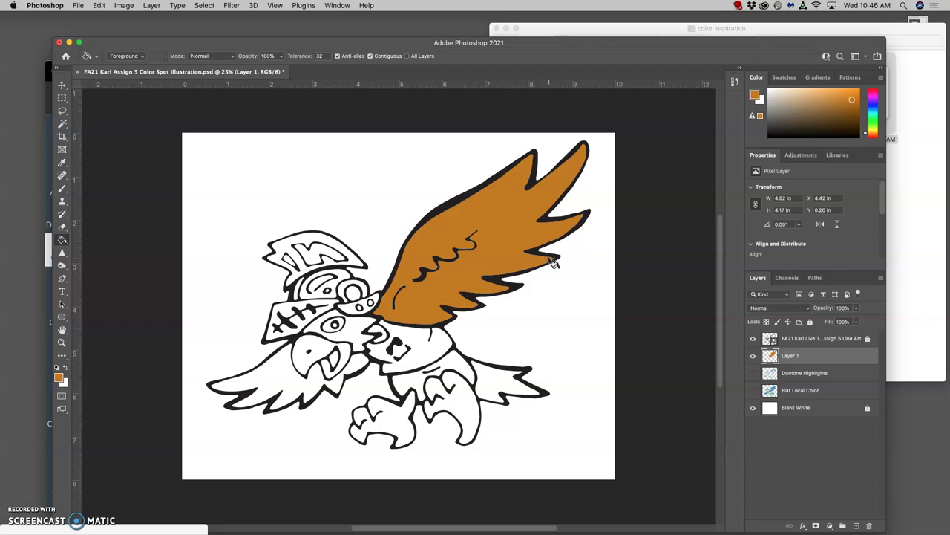
# - Browse the dinosaur, robot and birds screenshot tabs, then return to FA21 Karl Assign 5 Color Spot Illustration.psd
pyautogui.hotkey('ctrl', 'Tab')
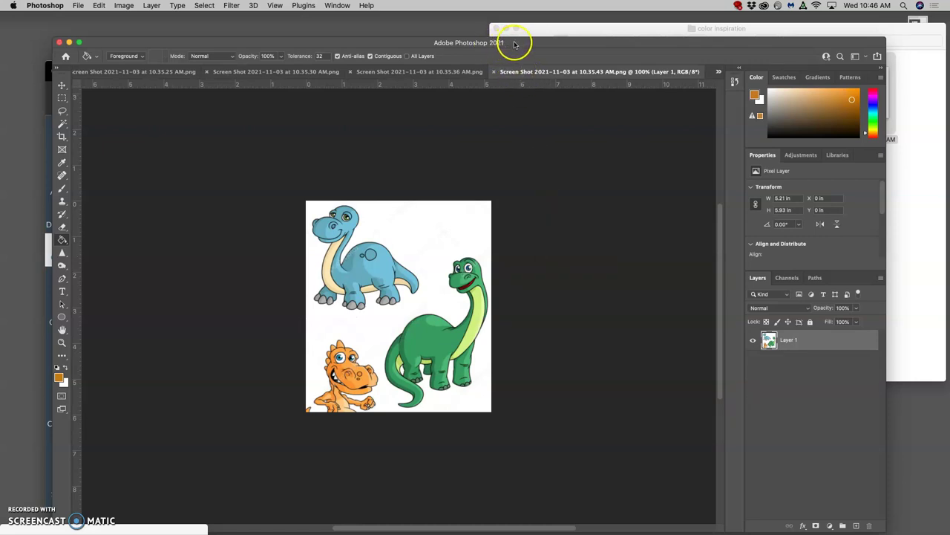
pyautogui.moveTo(514, 44); pyautogui.dragTo(493, 22)
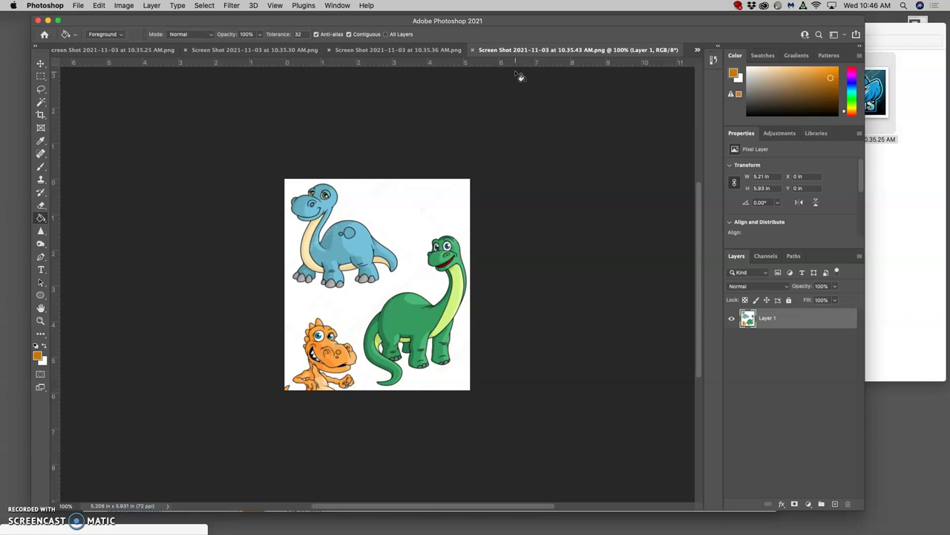
pyautogui.click(490, 48)
pyautogui.moveTo(490, 54); pyautogui.dragTo(376, 44)
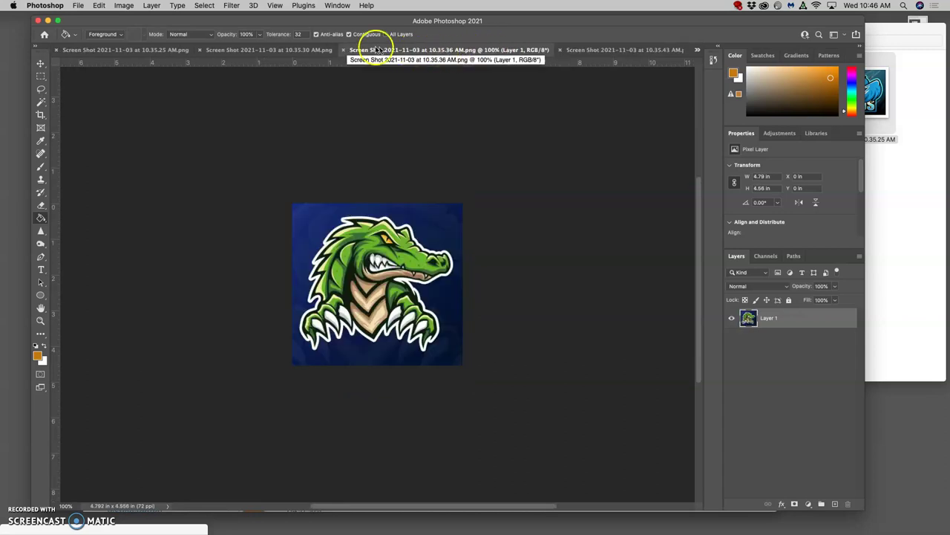
pyautogui.click(314, 52)
pyautogui.moveTo(313, 52); pyautogui.dragTo(149, 49)
pyautogui.click(148, 50)
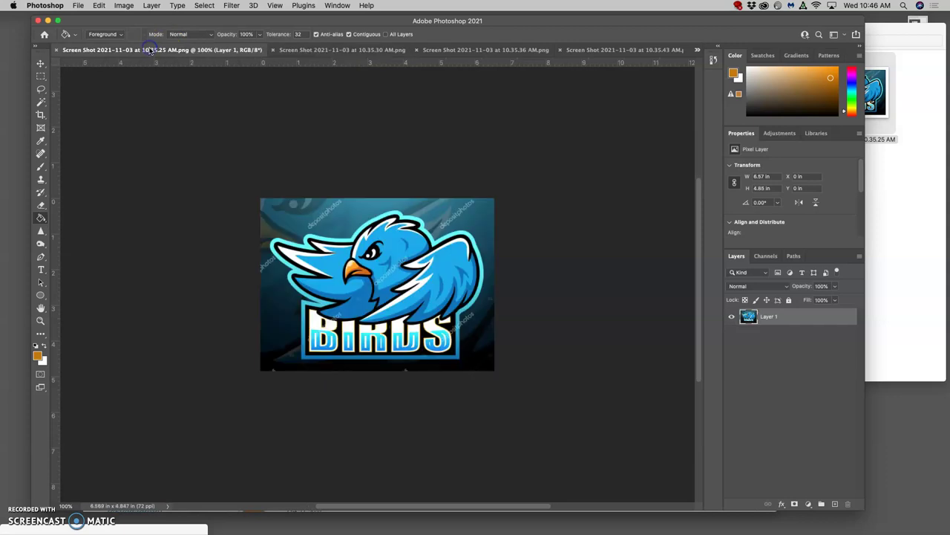
pyautogui.click(696, 50)
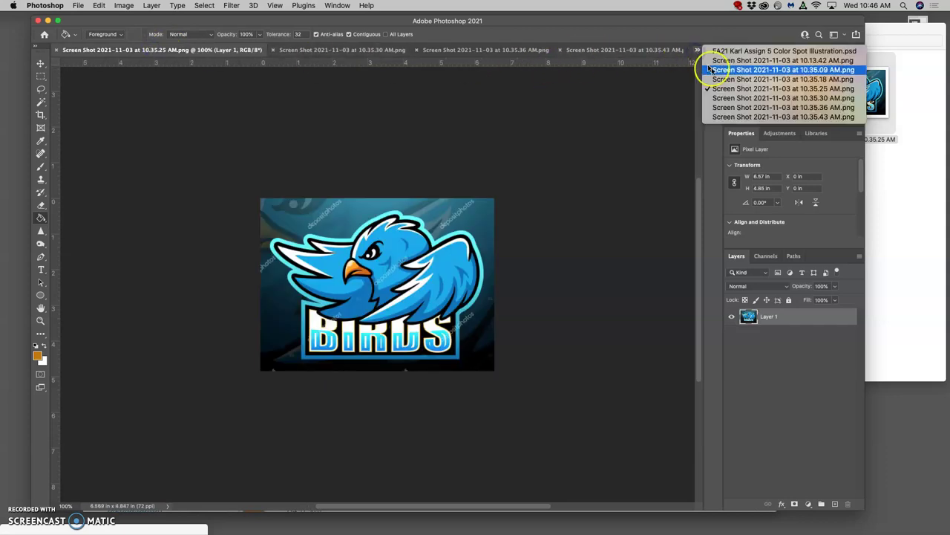
pyautogui.click(717, 51)
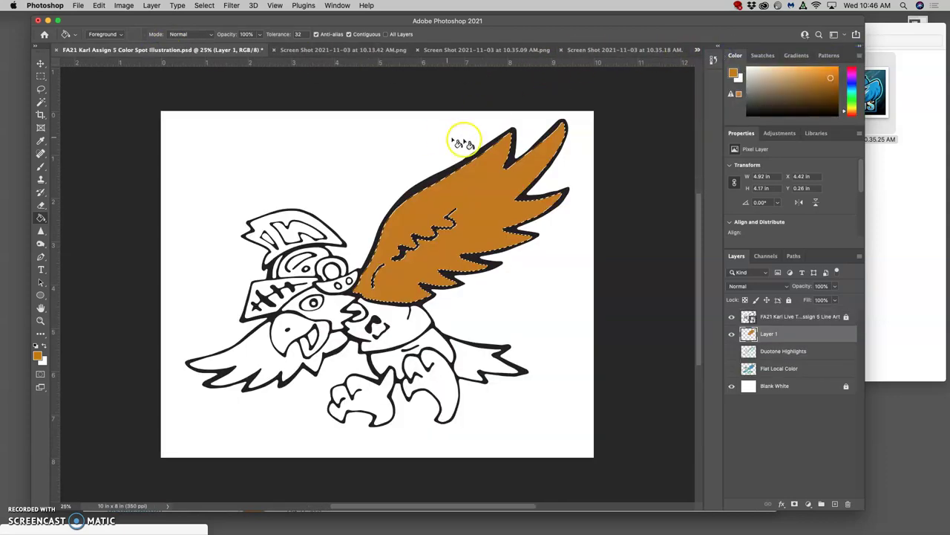
# - Arrange the open documents with Window > Arrange > 3-up Stacked
pyautogui.click(697, 50)
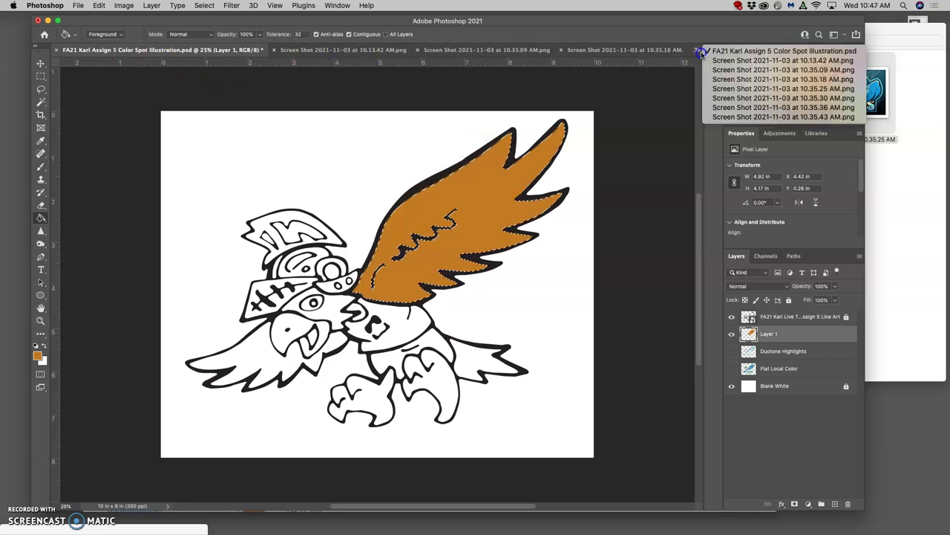
pyautogui.click(334, 6)
pyautogui.click(338, 6)
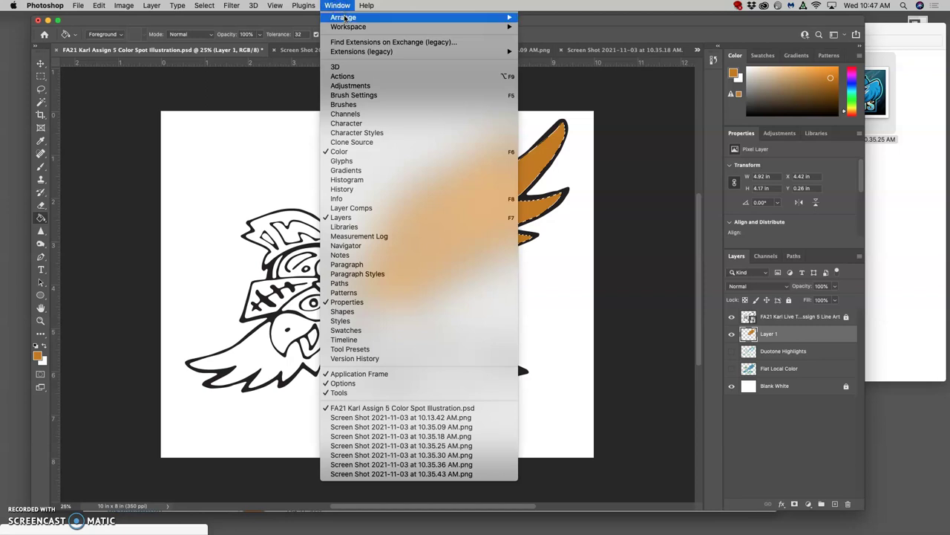
pyautogui.moveTo(344, 18)
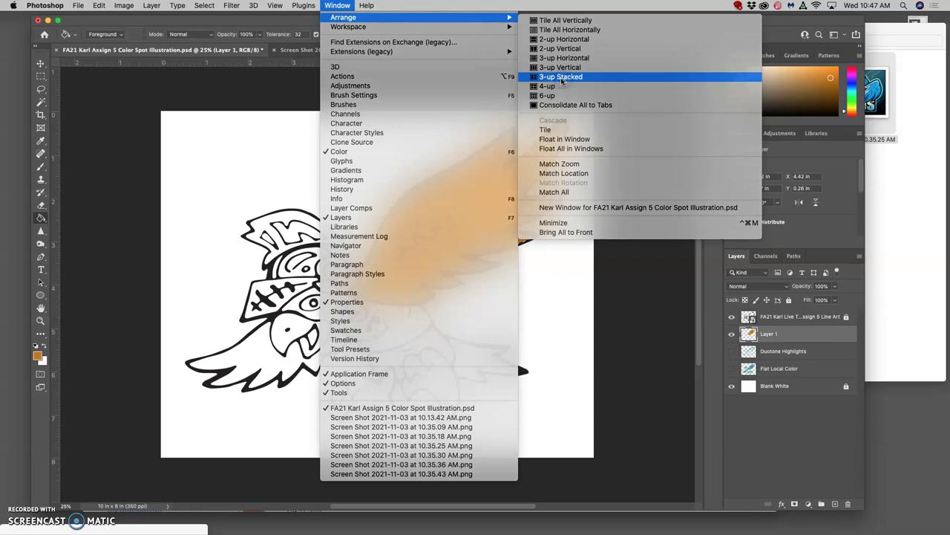
pyautogui.click(562, 78)
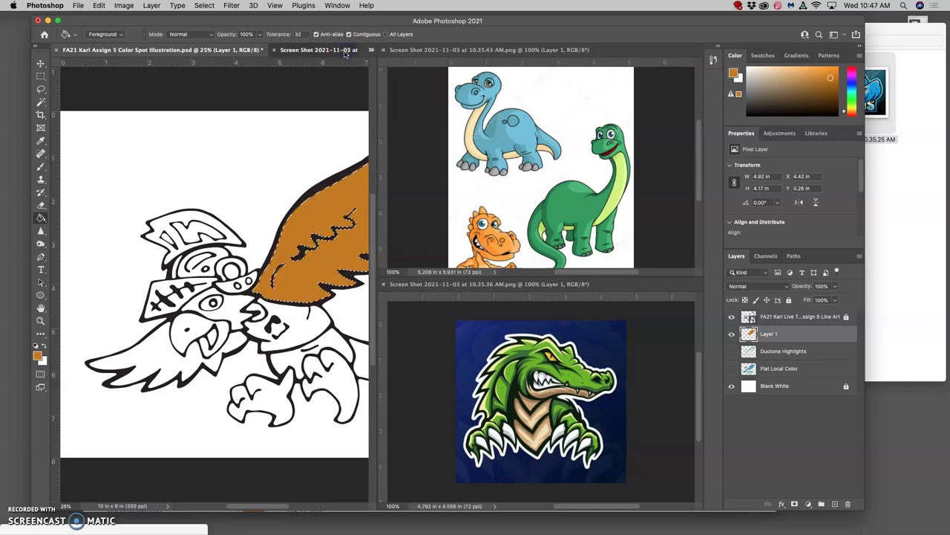
# - Float the coloured bird screenshot and dock it with the dinosaur pane on the right
pyautogui.click(319, 50)
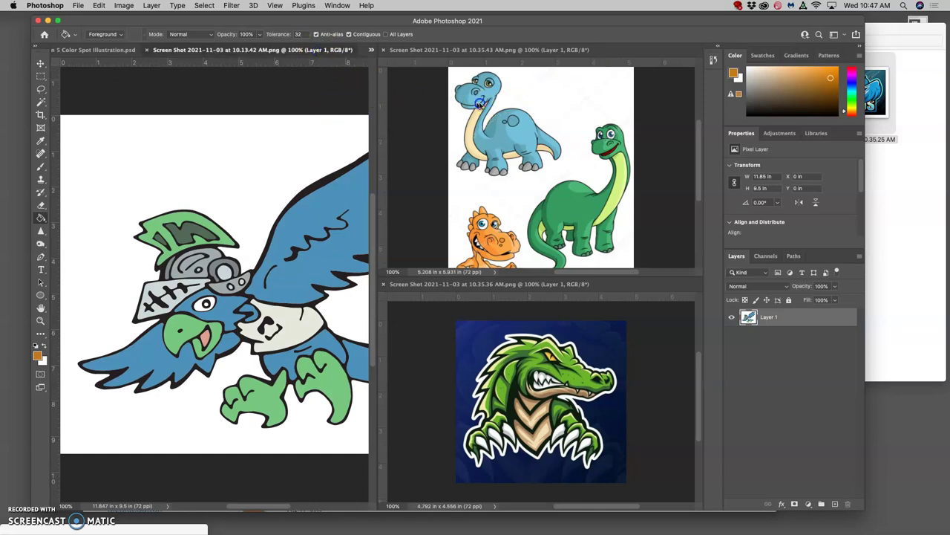
pyautogui.moveTo(253, 50); pyautogui.dragTo(475, 110)
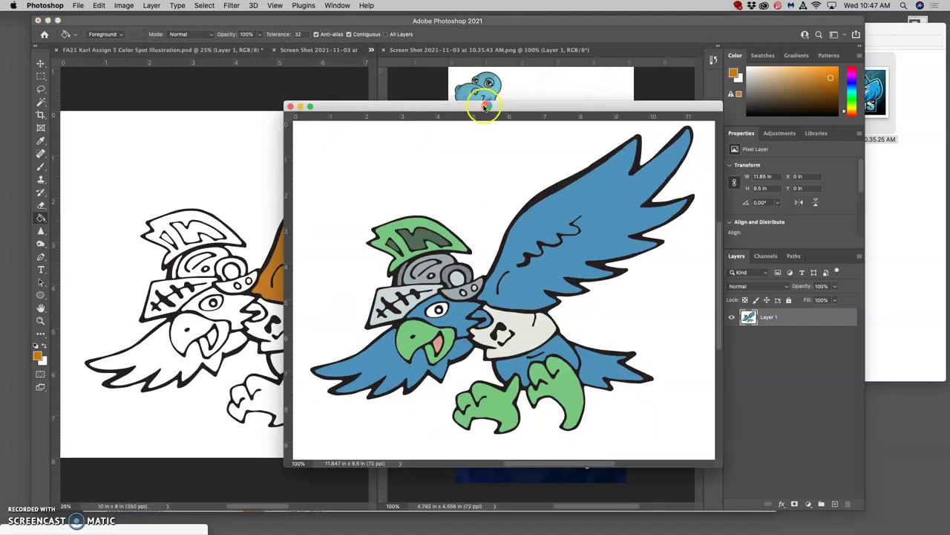
pyautogui.click(469, 107)
pyautogui.moveTo(488, 89); pyautogui.dragTo(472, 101)
pyautogui.moveTo(604, 56); pyautogui.dragTo(495, 59)
pyautogui.click(441, 49)
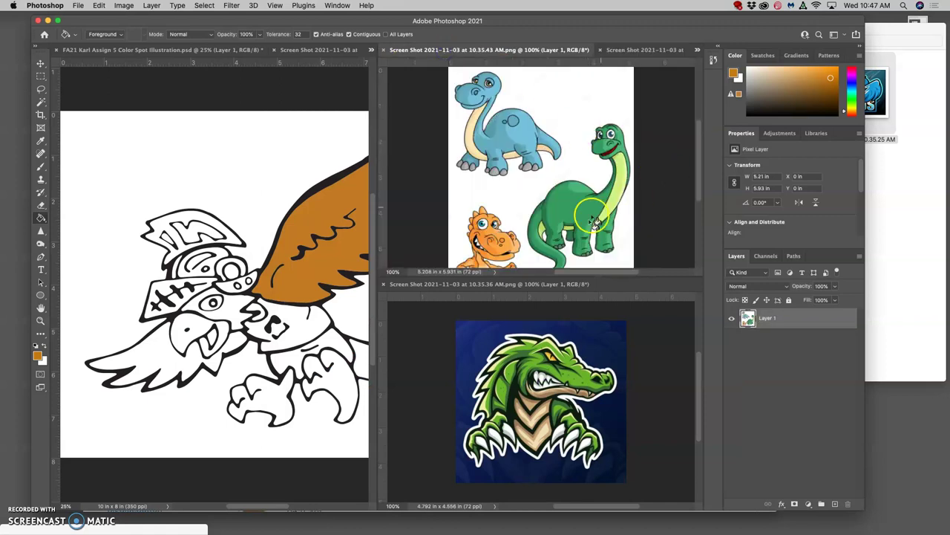
# - Activate the eagle illustration pane and pick the Magic Wand tool
pyautogui.click(316, 256)
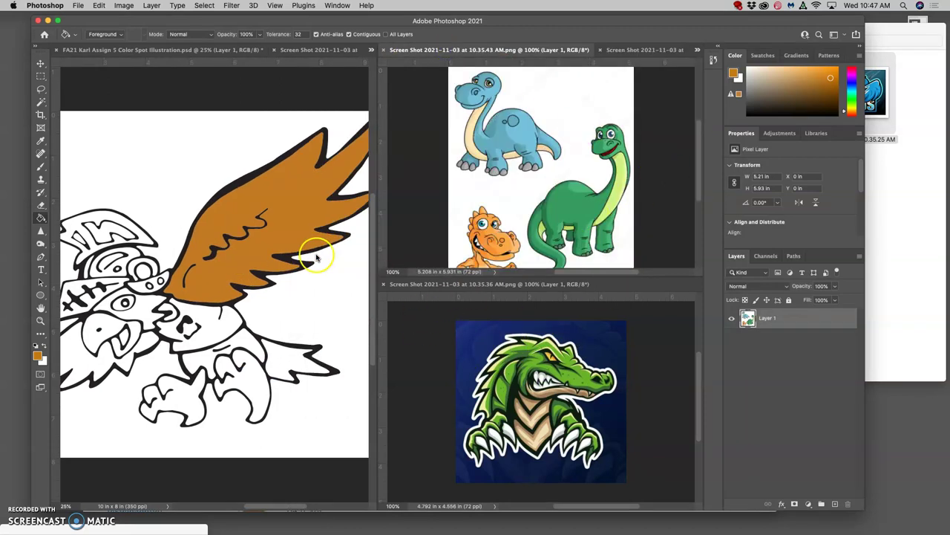
pyautogui.hscroll(-3, 315, 256)
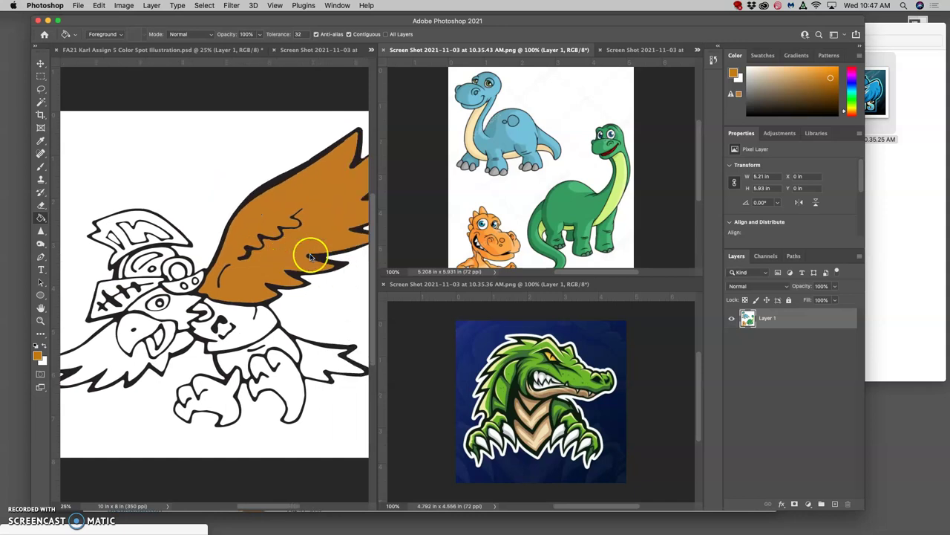
pyautogui.click(42, 102)
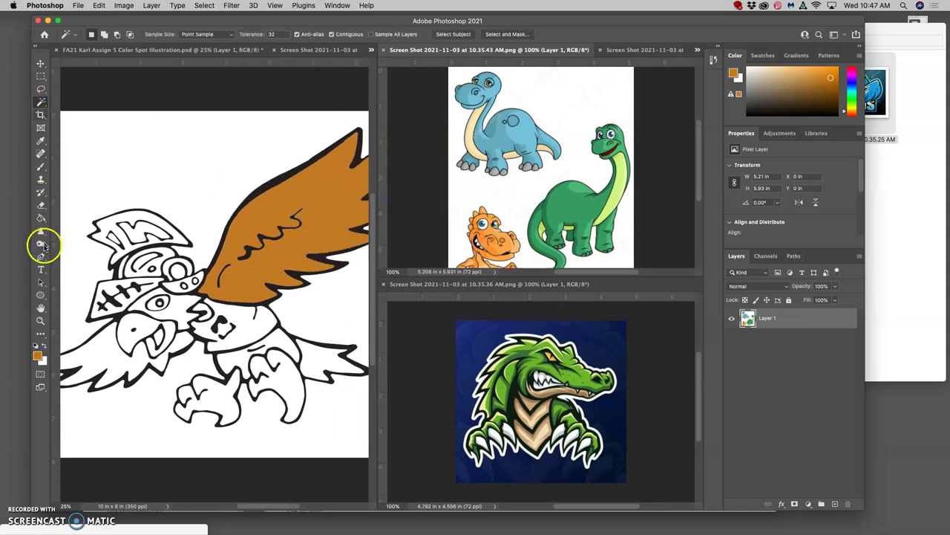
pyautogui.click(50, 220)
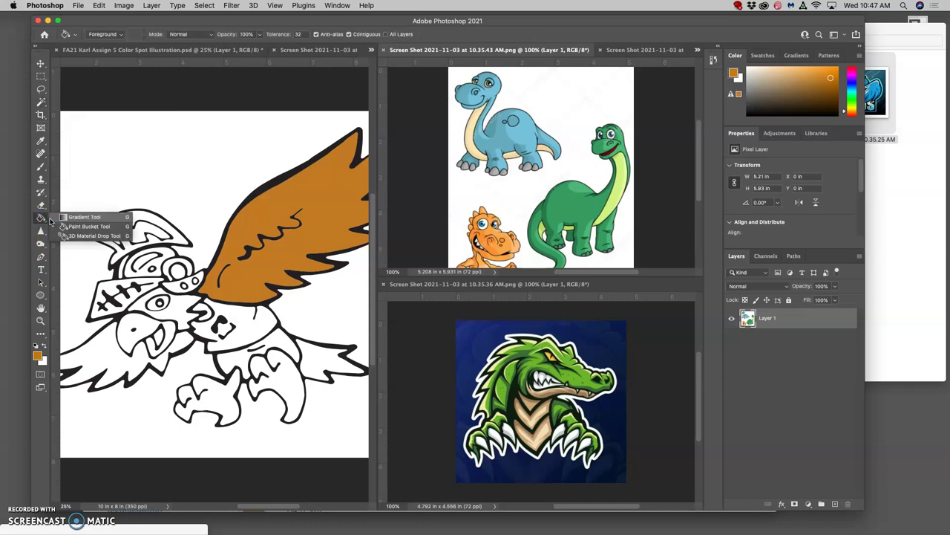
# - Switch from Gradient back to Paint Bucket, then to the Move tool in the eagle document
pyautogui.click(65, 216)
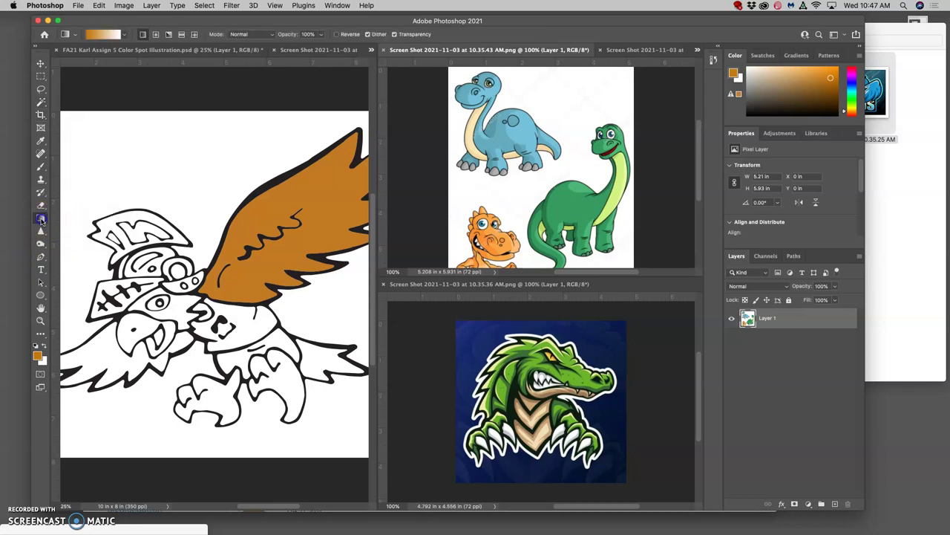
pyautogui.click(41, 217)
pyautogui.click(67, 227)
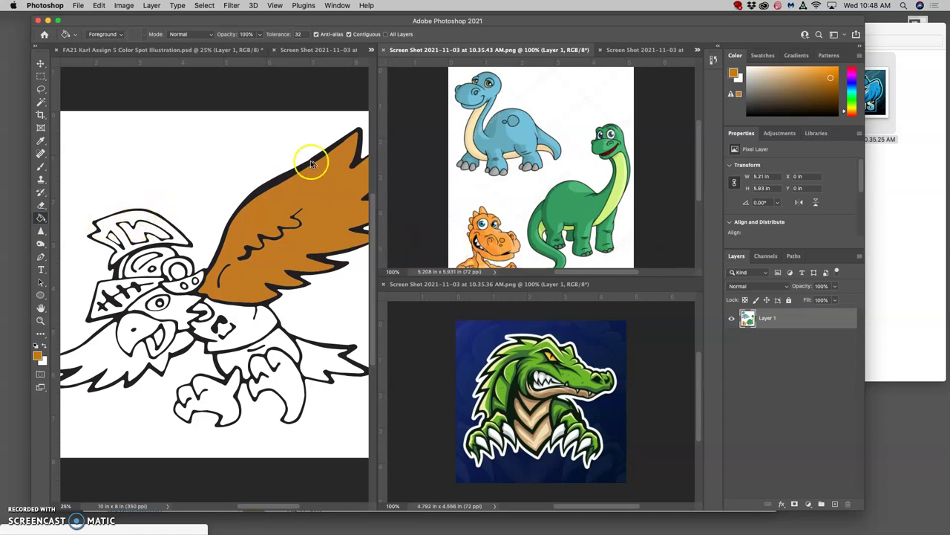
pyautogui.hscroll(-3, 168, 146)
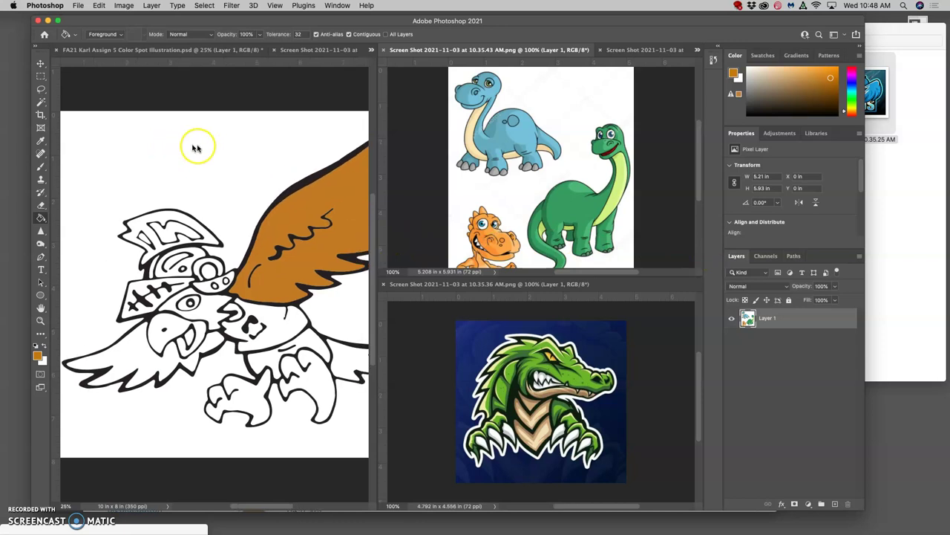
pyautogui.click(41, 64)
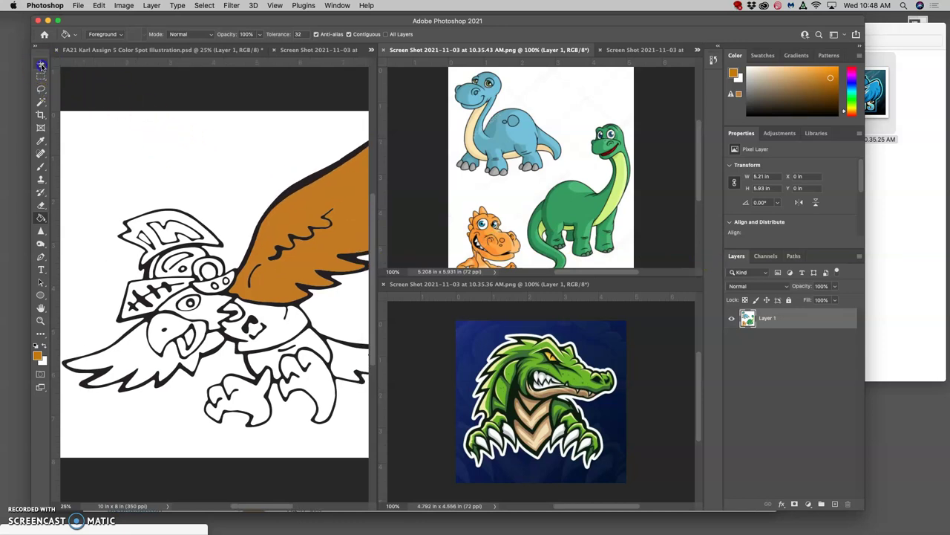
pyautogui.click(102, 122)
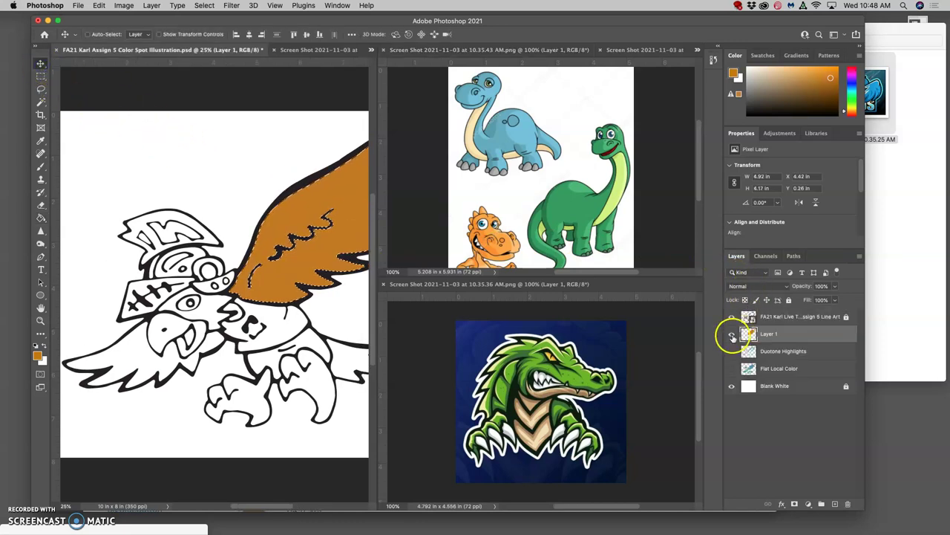
# - Hide Layer 1 and the line art, show Flat Local Color, deselect, and duplicate that layer
pyautogui.click(731, 334)
pyautogui.click(731, 368)
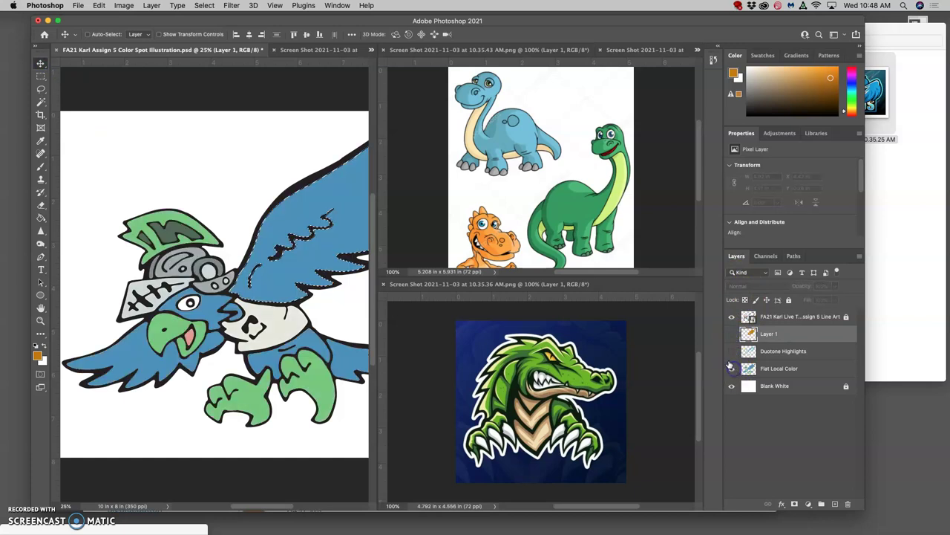
pyautogui.click(732, 317)
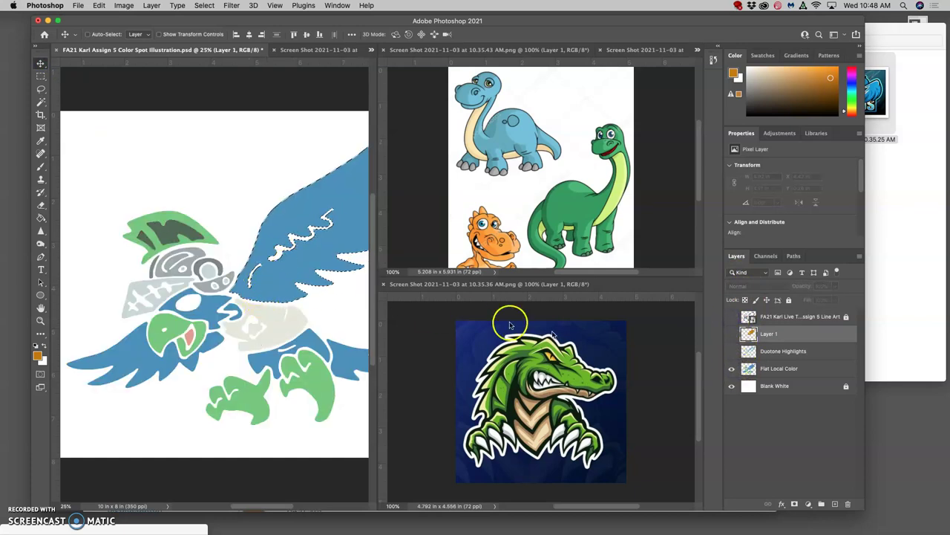
pyautogui.press('super+d')
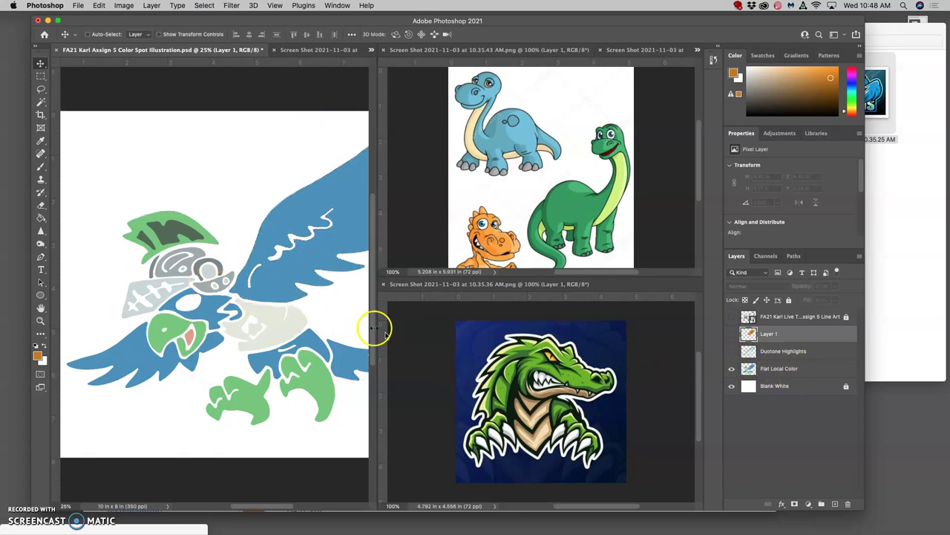
pyautogui.click(787, 370)
pyautogui.press('super+j')
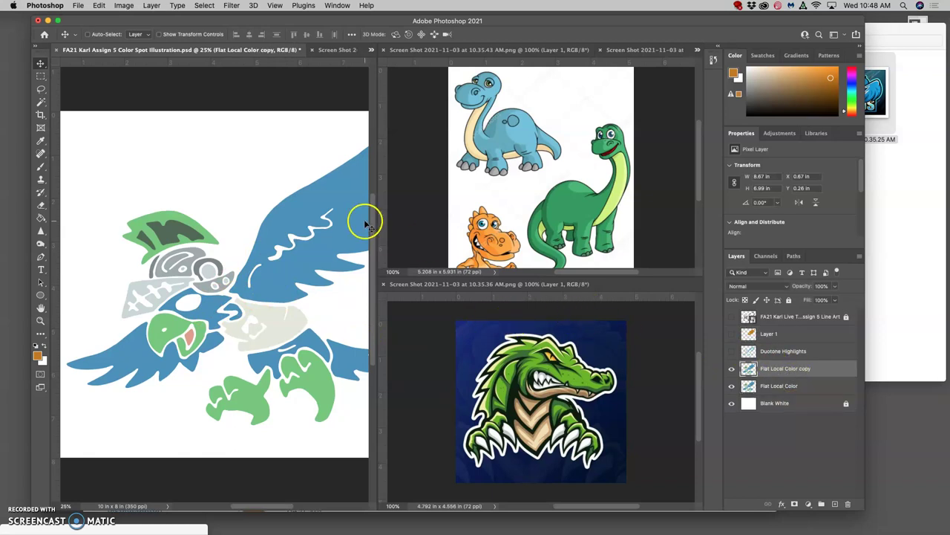
# - Recolour the copied flats with Hue/Saturation: hue -119, saturation +29
pyautogui.click(124, 6)
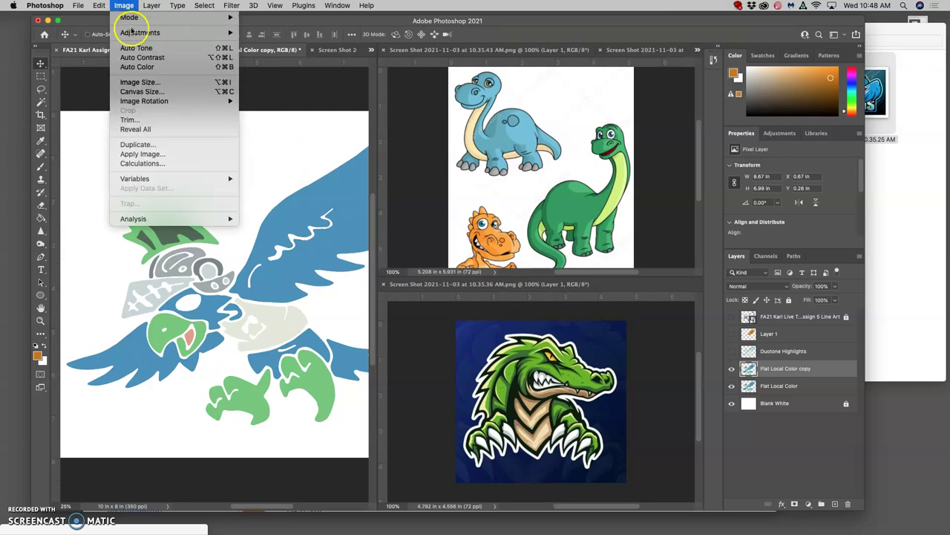
pyautogui.moveTo(133, 32)
pyautogui.click(276, 88)
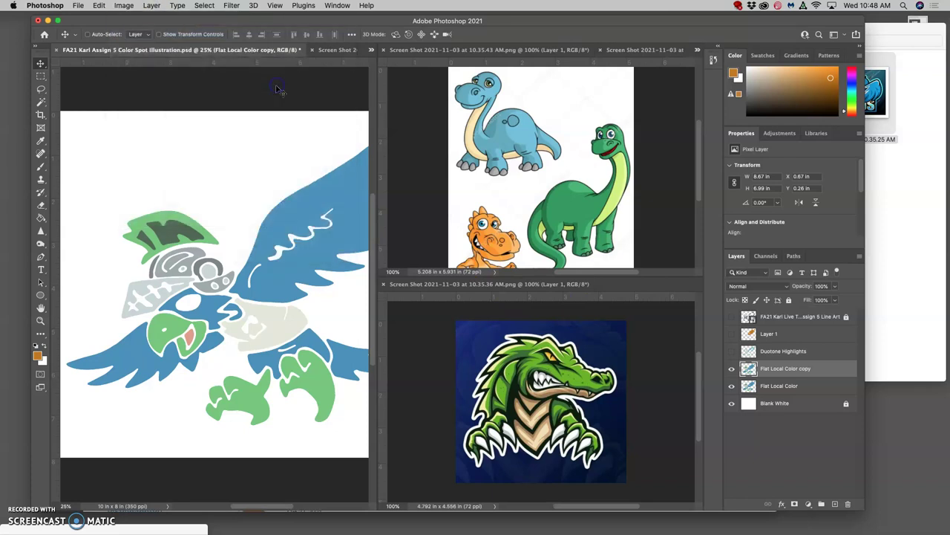
pyautogui.click(496, 161)
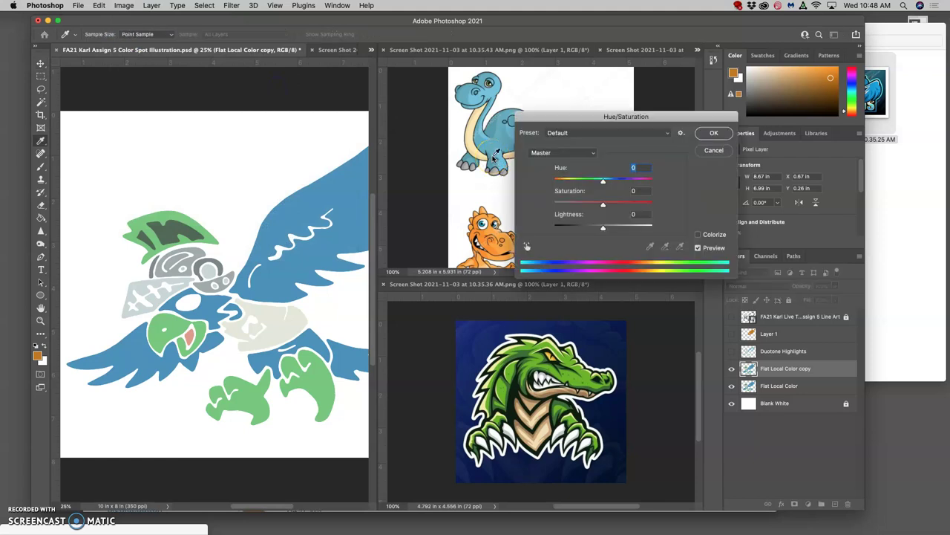
pyautogui.moveTo(546, 165); pyautogui.dragTo(603, 181)
pyautogui.moveTo(565, 180); pyautogui.dragTo(616, 206)
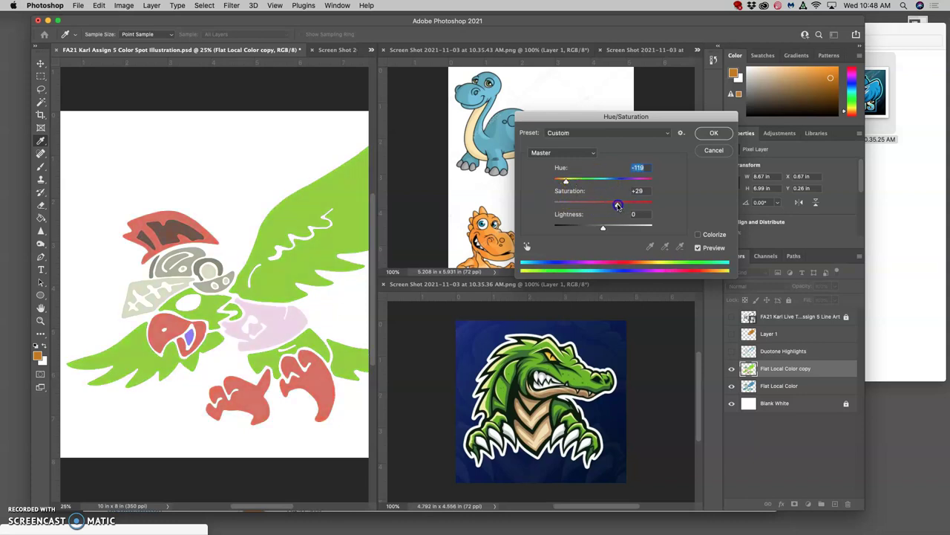
pyautogui.click(714, 134)
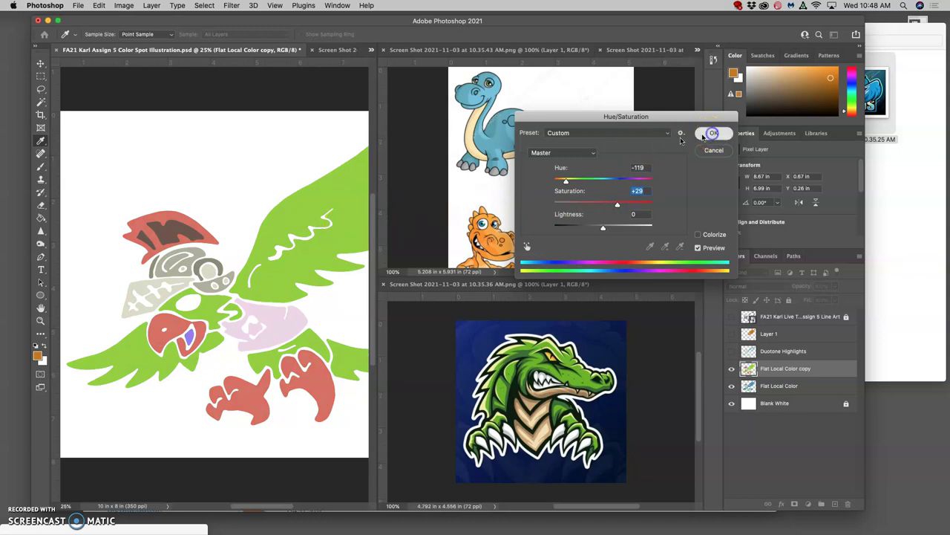
pyautogui.click(476, 197)
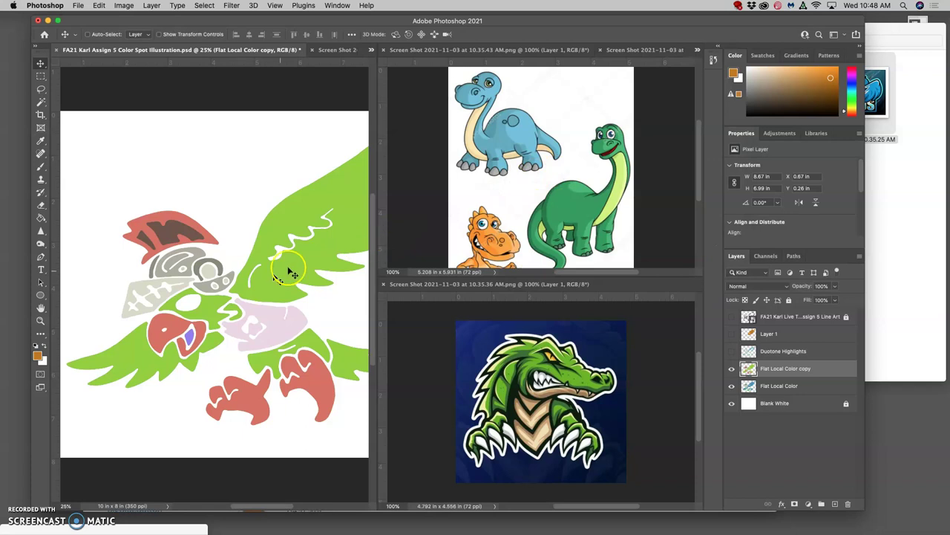
pyautogui.click(230, 309)
# - Rename the copied layer 'Flats' and show the black line art again
pyautogui.click(768, 368)
pyautogui.write('Flats')
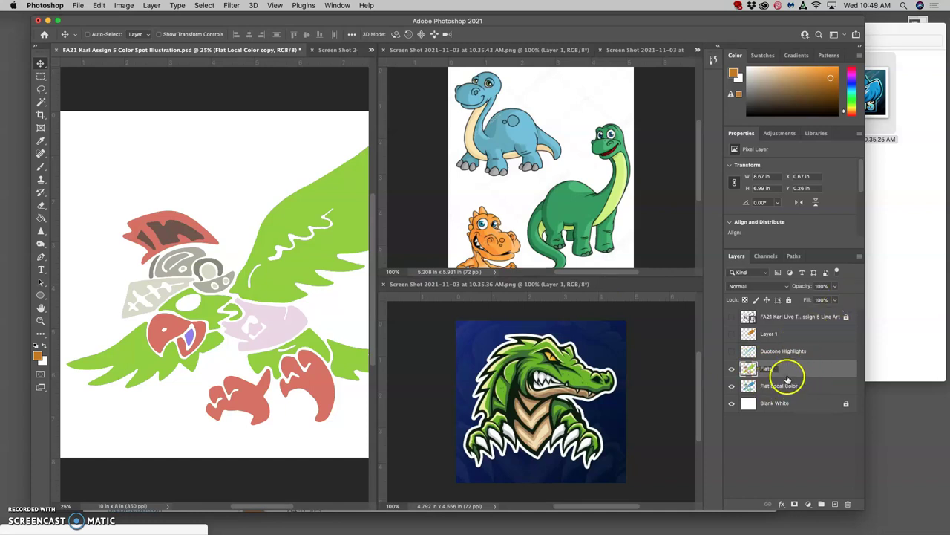
pyautogui.press('Return')
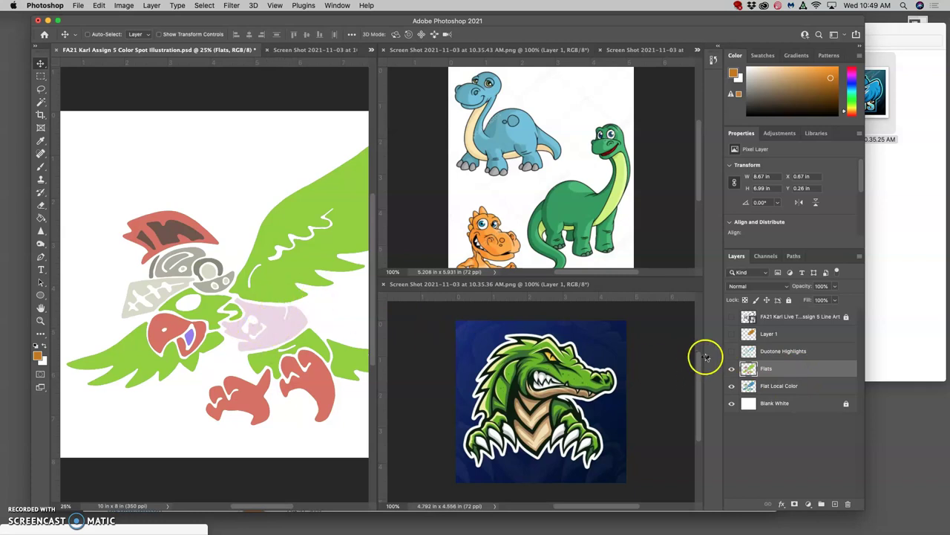
pyautogui.click(731, 318)
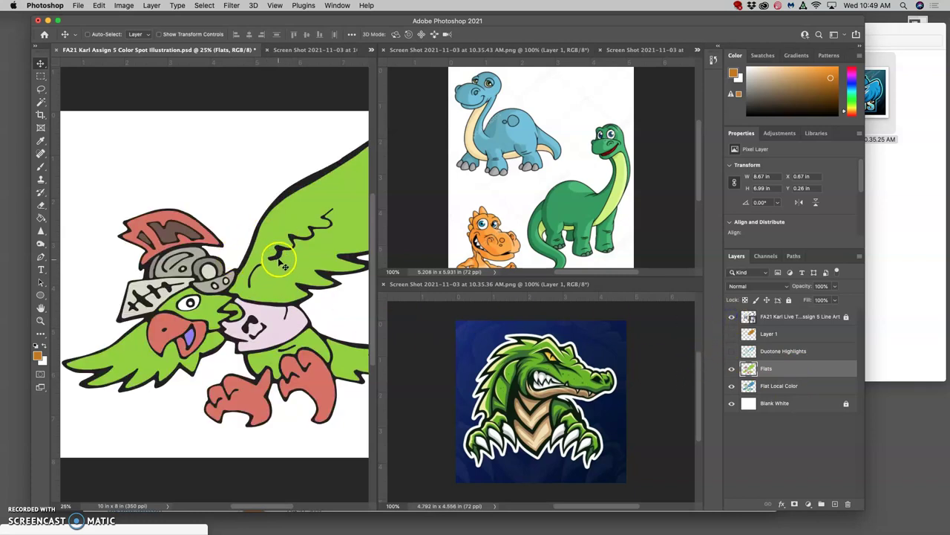
# - Paint Bucket fill the face orange, the lower wing olive-yellow and the helmet dome purple
pyautogui.click(40, 217)
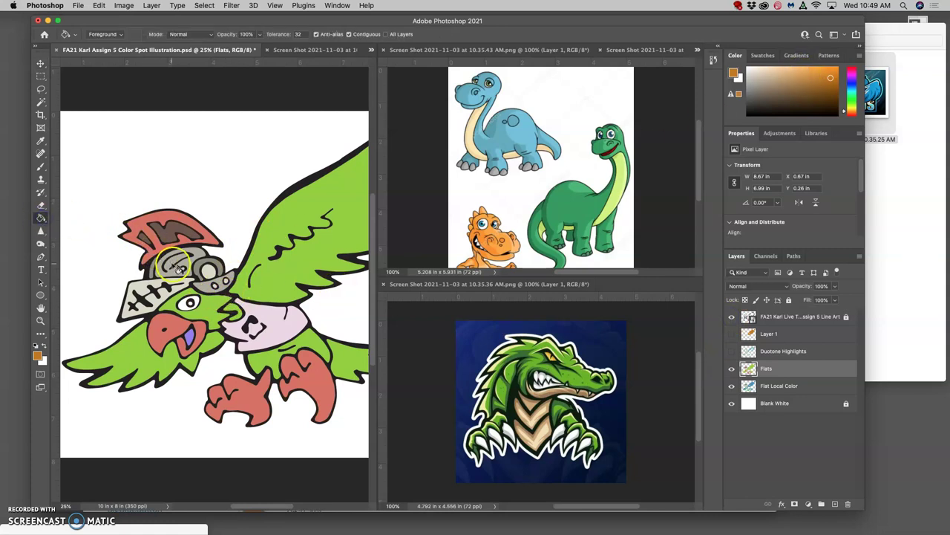
pyautogui.click(209, 312)
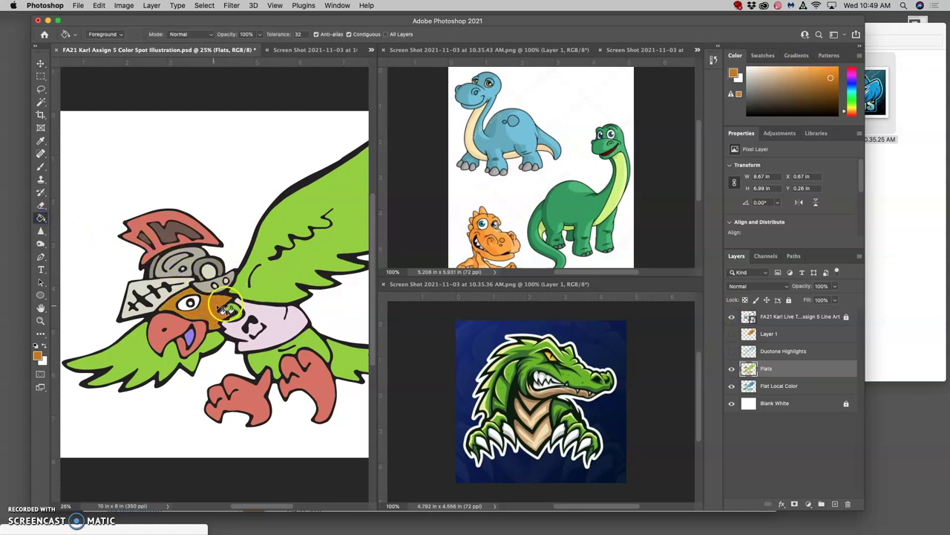
pyautogui.click(851, 104)
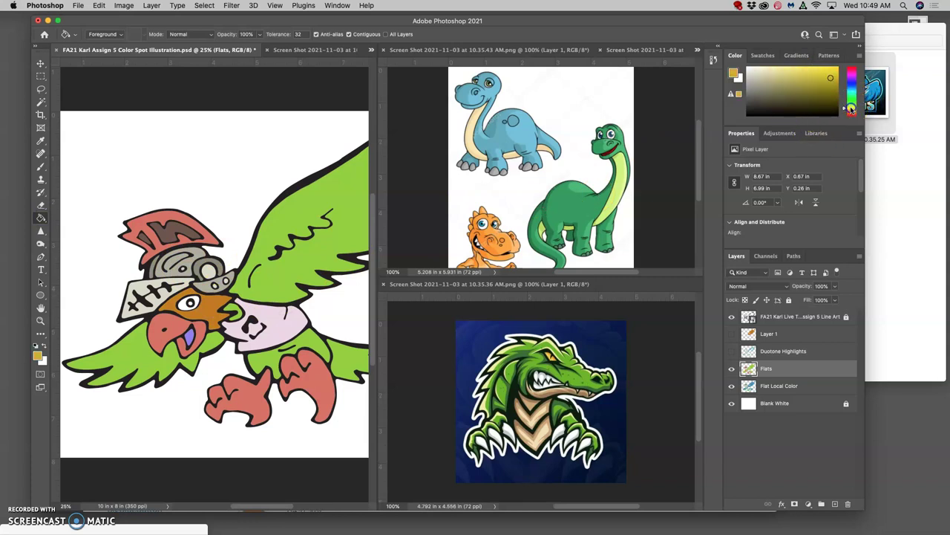
pyautogui.click(826, 86)
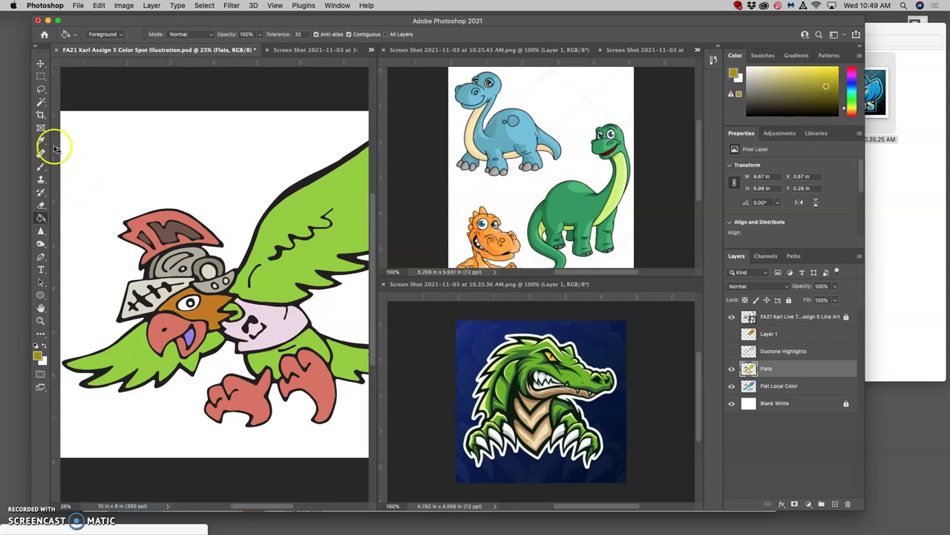
pyautogui.click(133, 352)
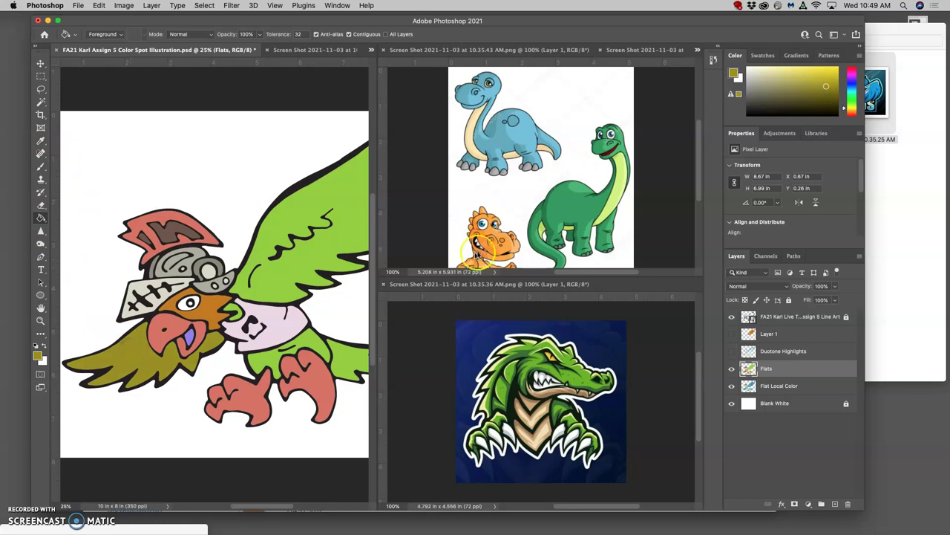
pyautogui.click(852, 74)
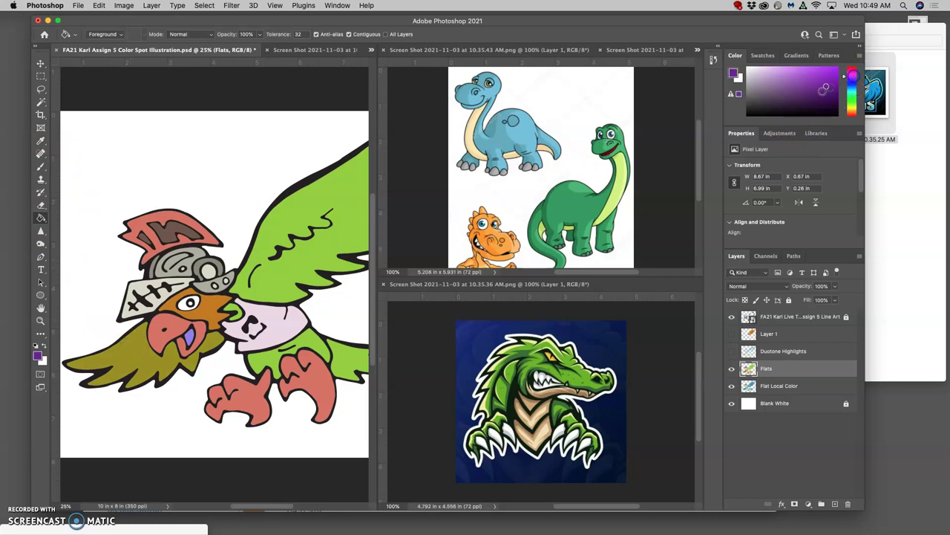
pyautogui.click(815, 75)
pyautogui.click(177, 264)
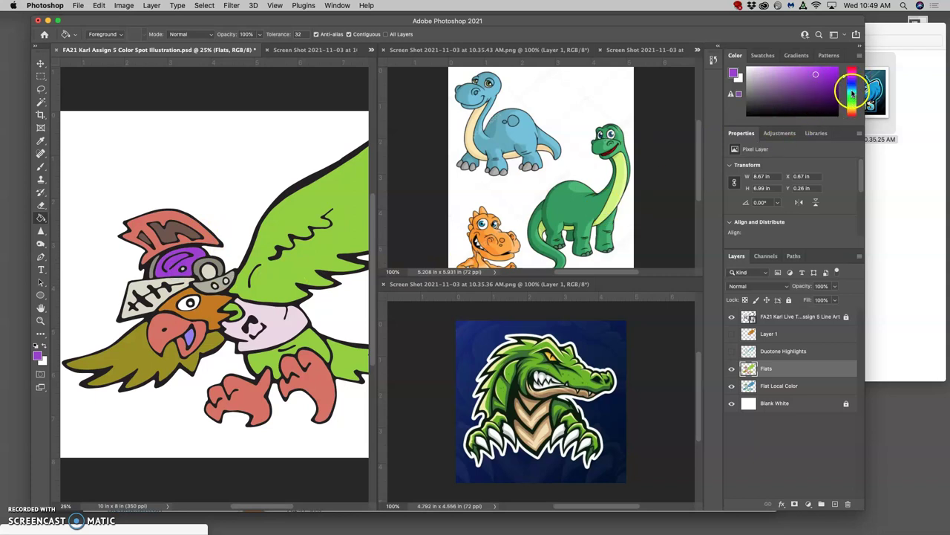
# - Fill the chest below the collar teal and the helmet front plate magenta
pyautogui.click(852, 93)
pyautogui.click(828, 82)
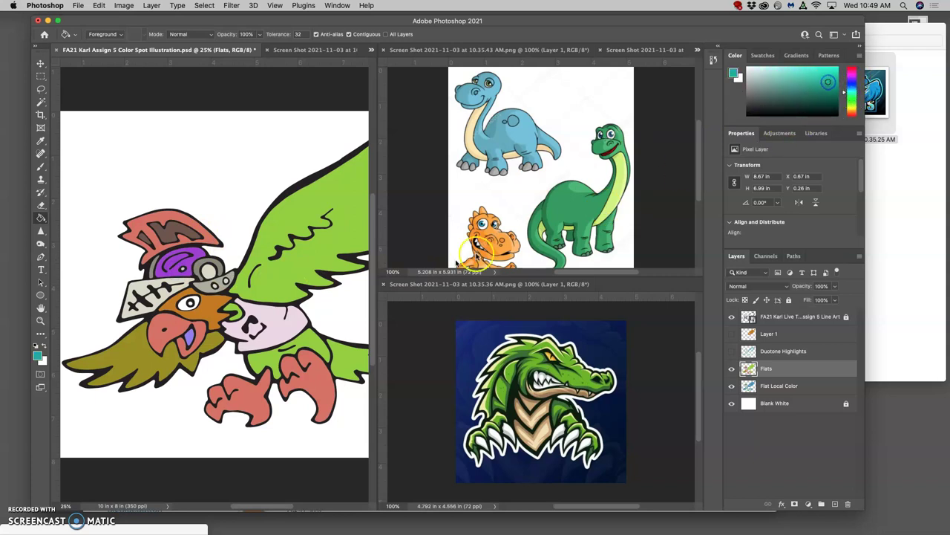
pyautogui.click(323, 341)
pyautogui.click(323, 342)
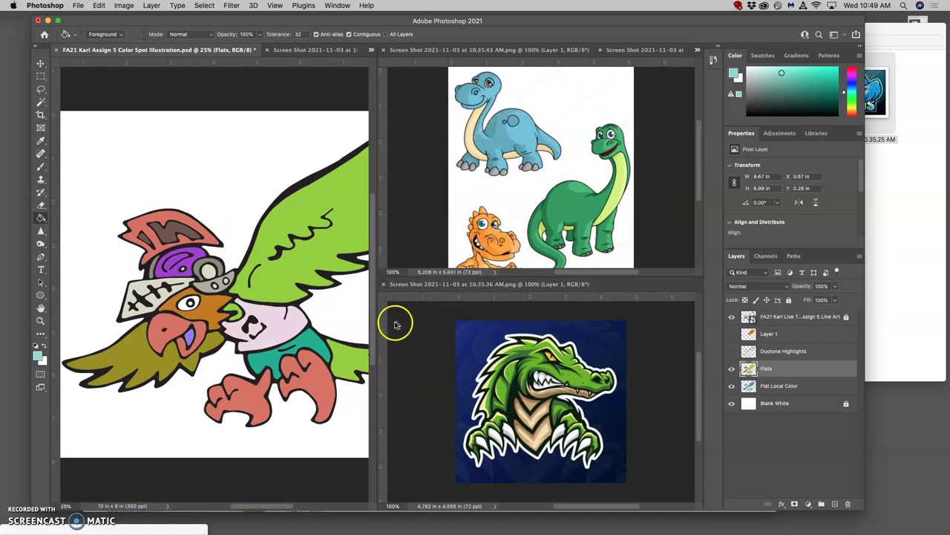
pyautogui.click(850, 99)
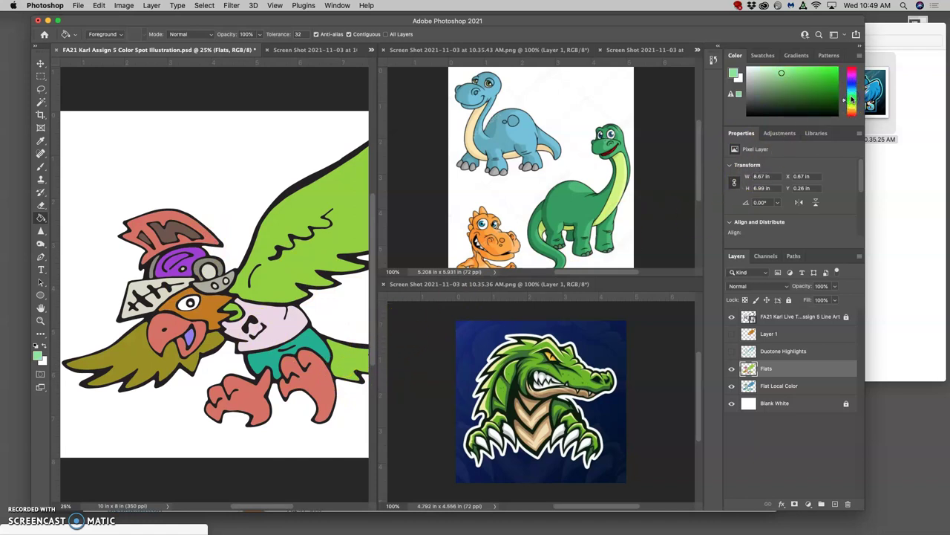
pyautogui.click(852, 81)
pyautogui.click(800, 82)
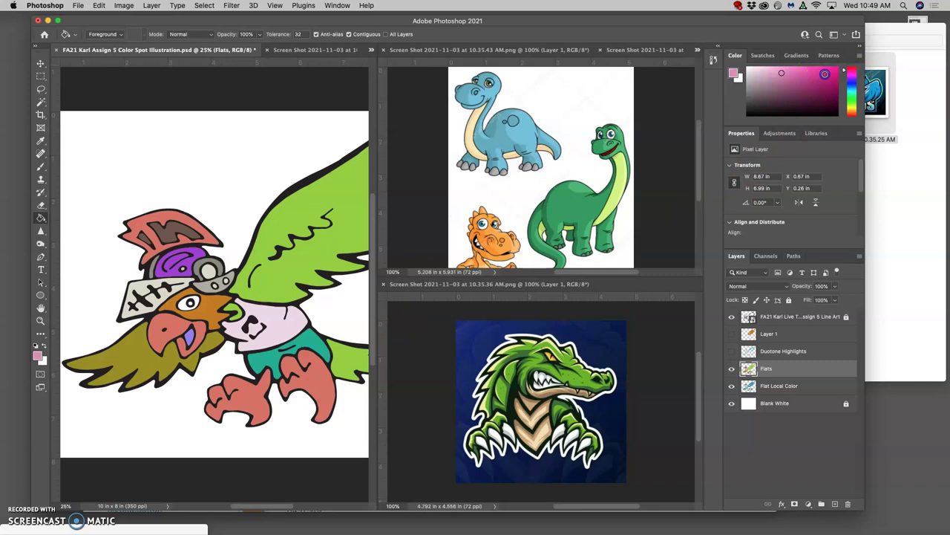
pyautogui.click(825, 73)
pyautogui.click(208, 275)
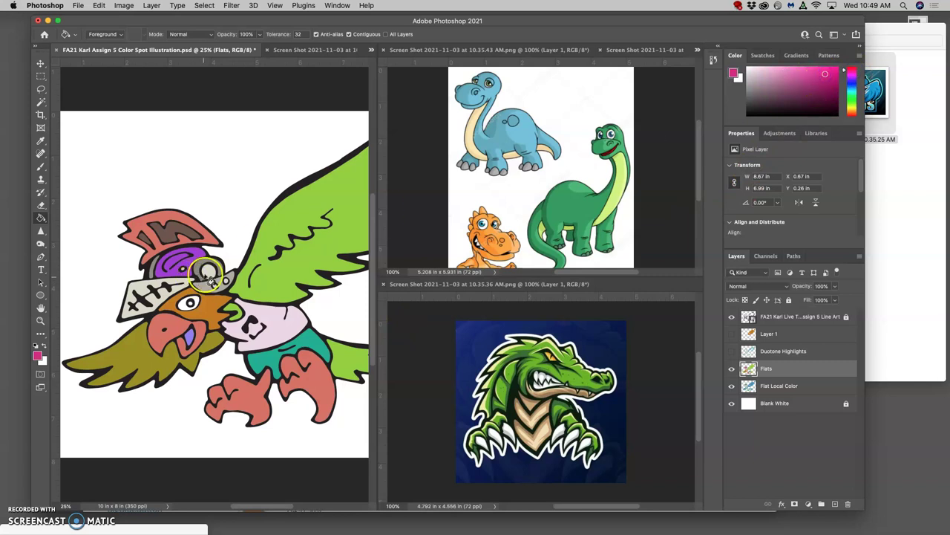
pyautogui.click(138, 310)
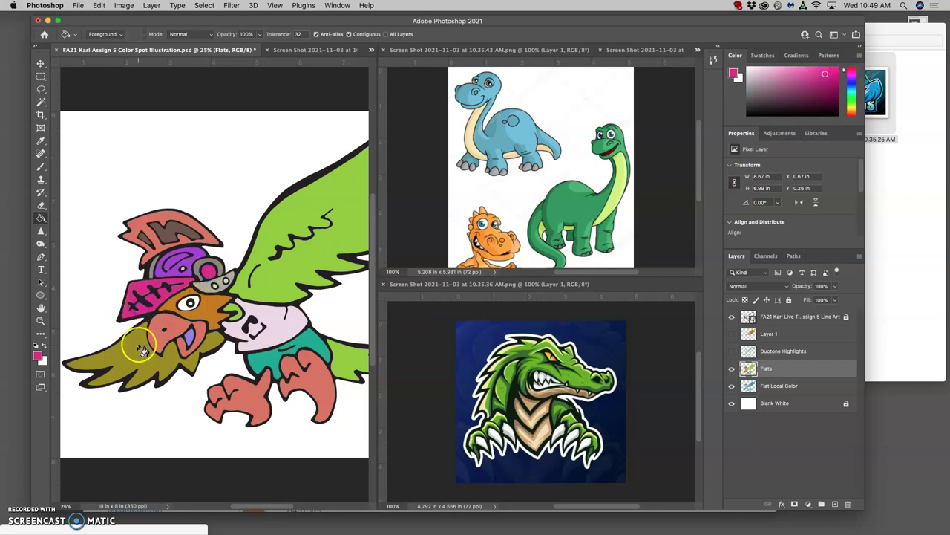
pyautogui.click(222, 381)
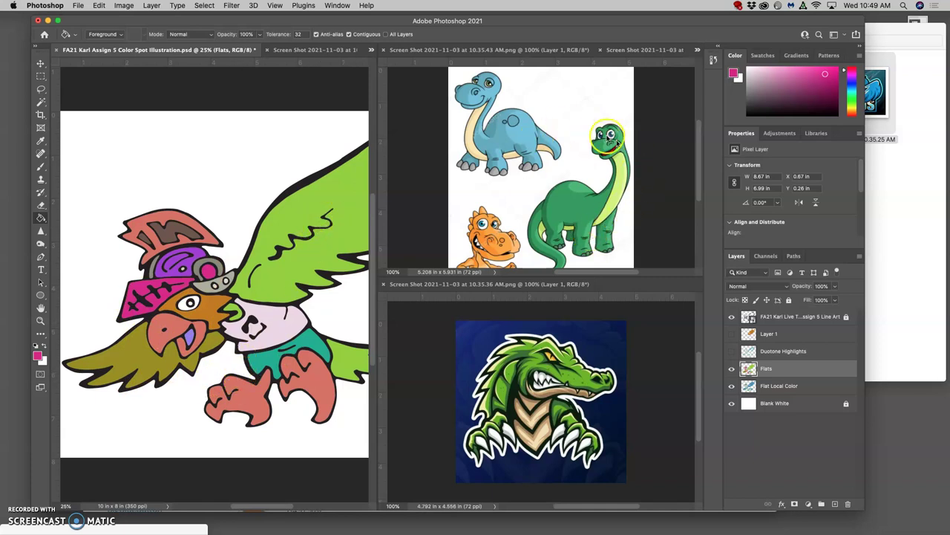
# - Dock the reference screenshots into the upper-right and lower-right panes beside the bird illustration
pyautogui.click(371, 51)
pyautogui.click(334, 54)
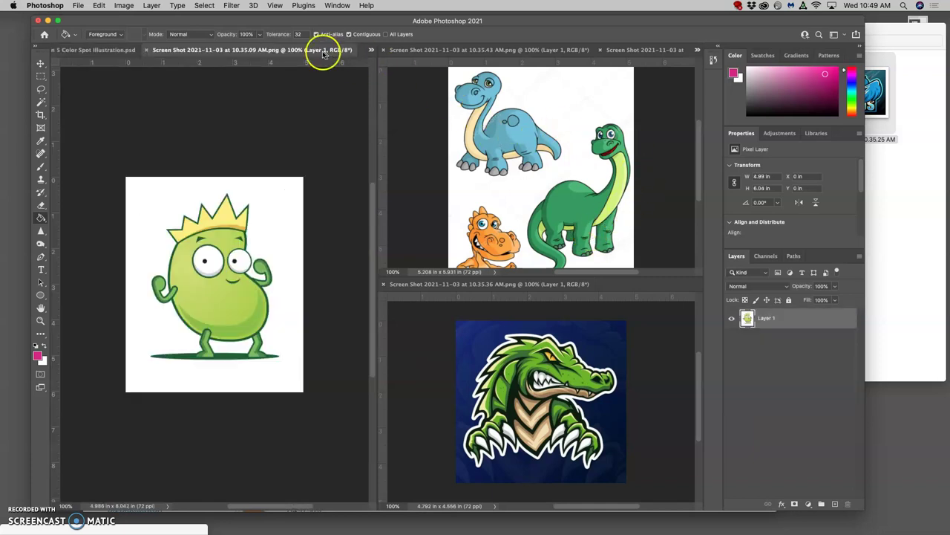
pyautogui.moveTo(324, 53); pyautogui.dragTo(602, 291)
pyautogui.moveTo(329, 51); pyautogui.dragTo(631, 288)
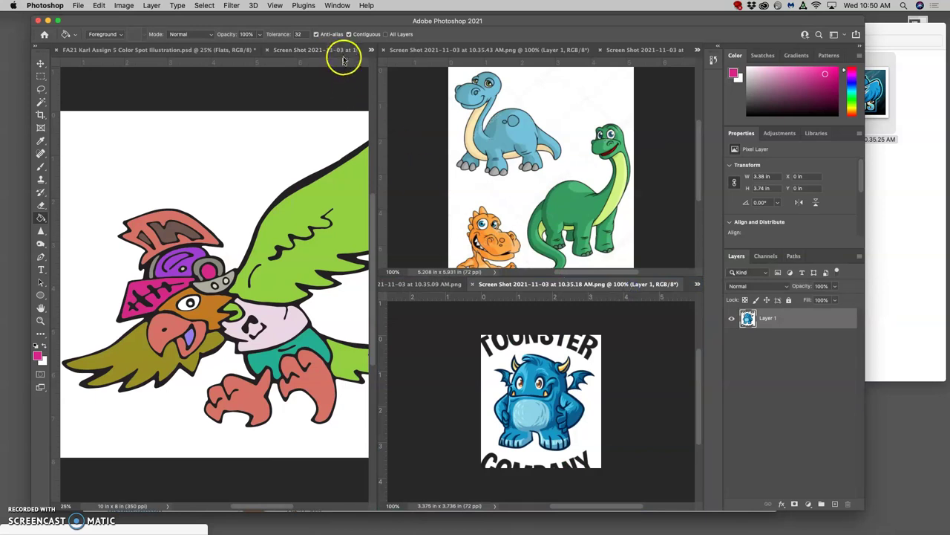
pyautogui.moveTo(343, 59); pyautogui.dragTo(631, 54)
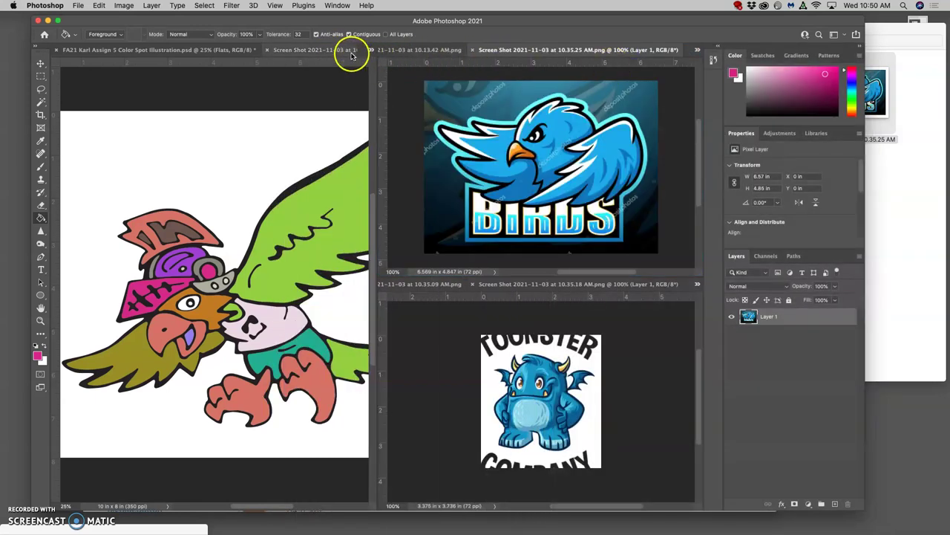
pyautogui.moveTo(352, 56); pyautogui.dragTo(469, 291)
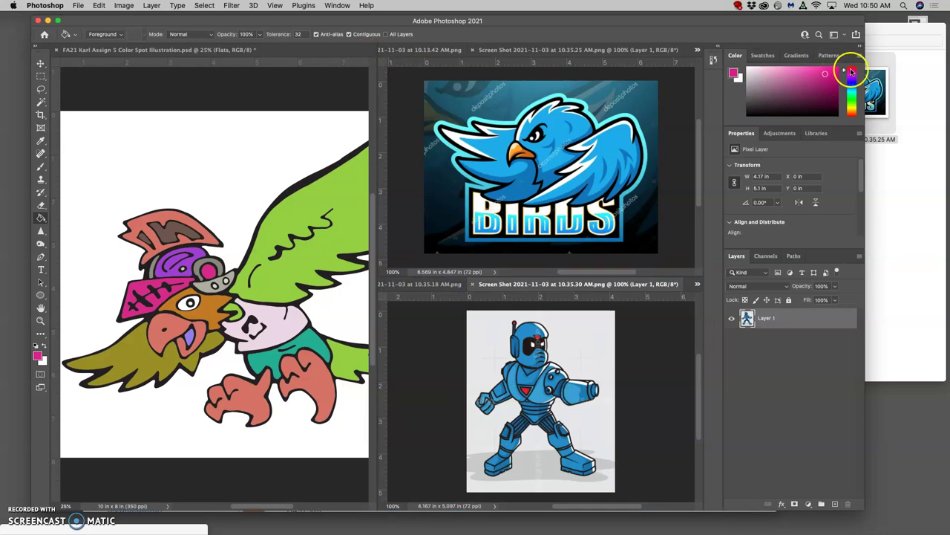
pyautogui.moveTo(852, 73); pyautogui.dragTo(851, 97)
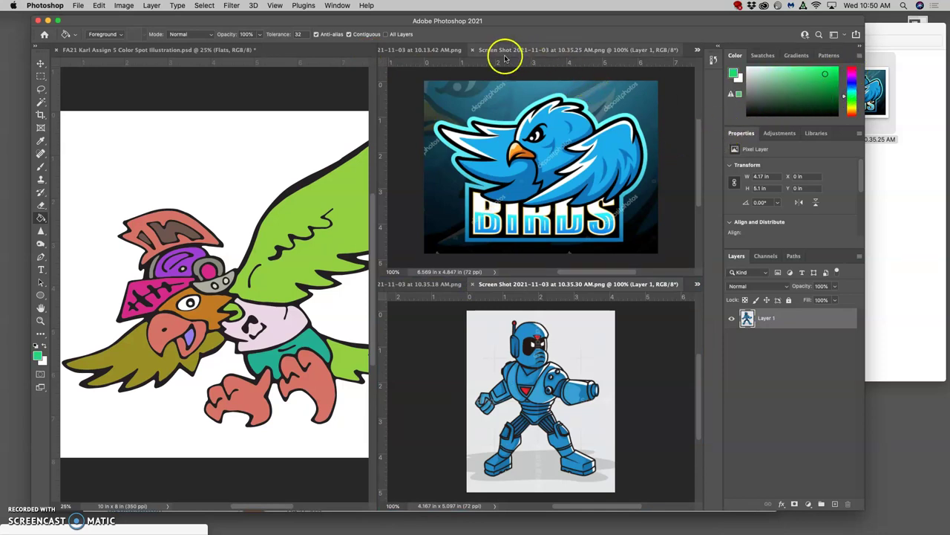
# - Show the dinosaur reference in the upper-right pane
pyautogui.click(438, 50)
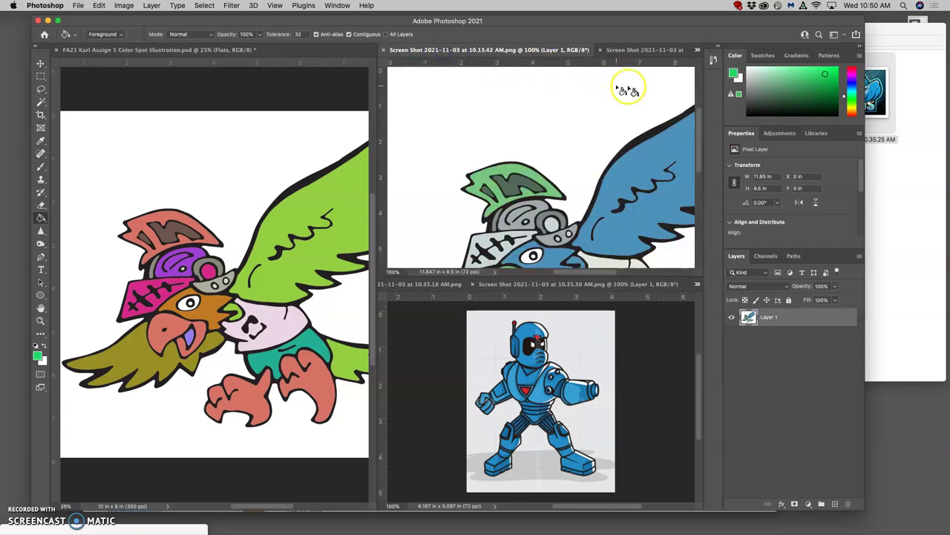
pyautogui.click(698, 50)
pyautogui.click(714, 65)
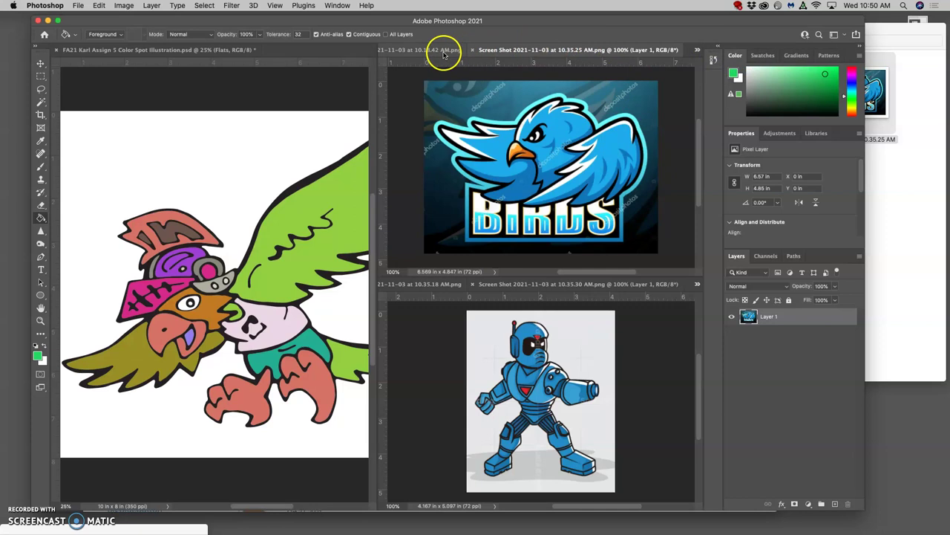
pyautogui.click(444, 52)
pyautogui.click(698, 50)
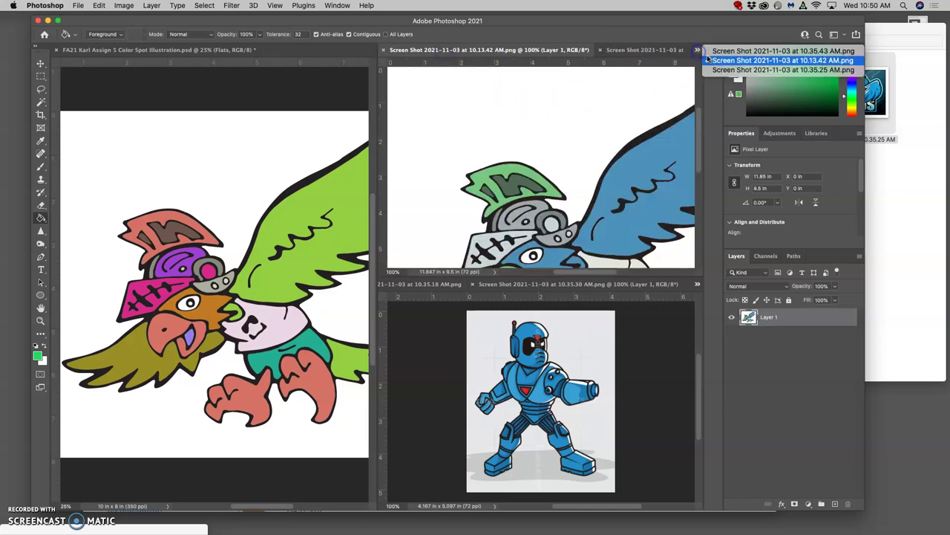
pyautogui.click(742, 50)
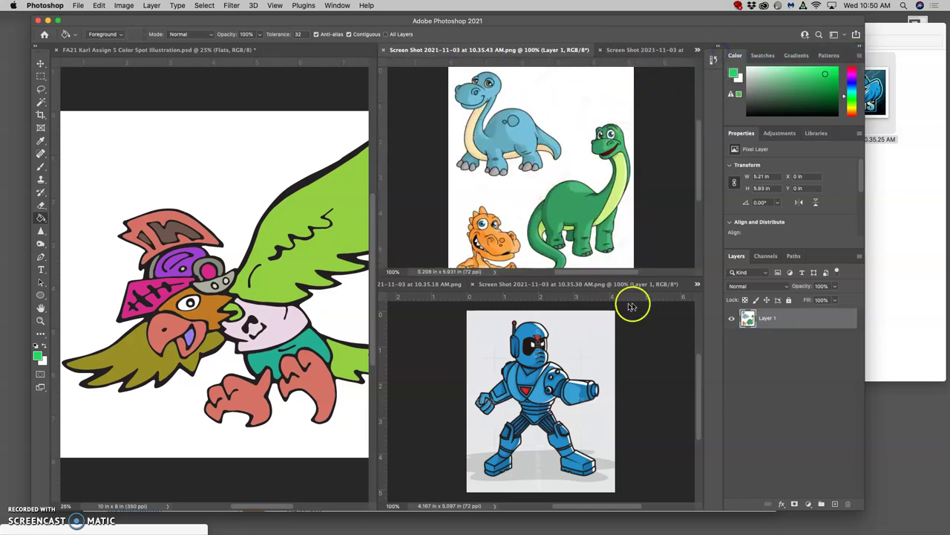
# - Show the blue Toonster monster reference in the lower-right pane
pyautogui.click(697, 284)
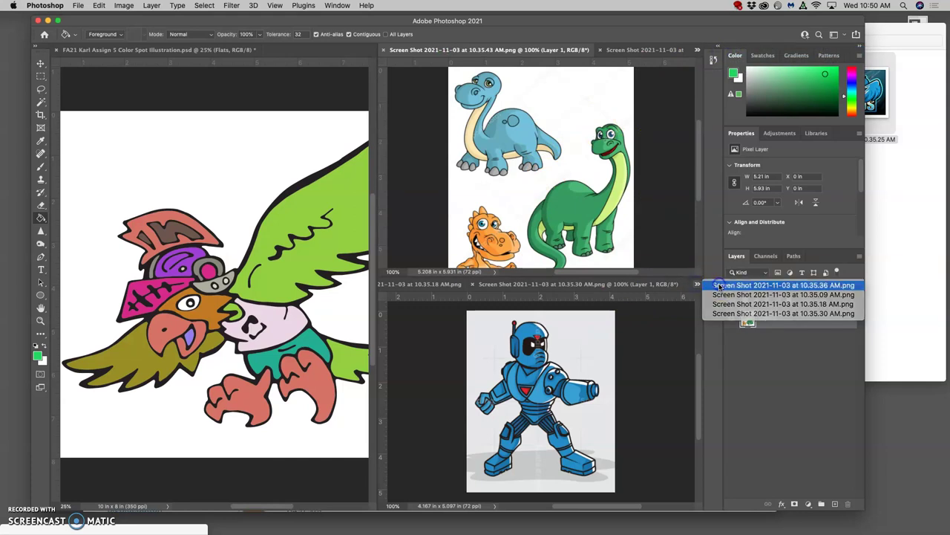
pyautogui.click(719, 286)
pyautogui.click(697, 285)
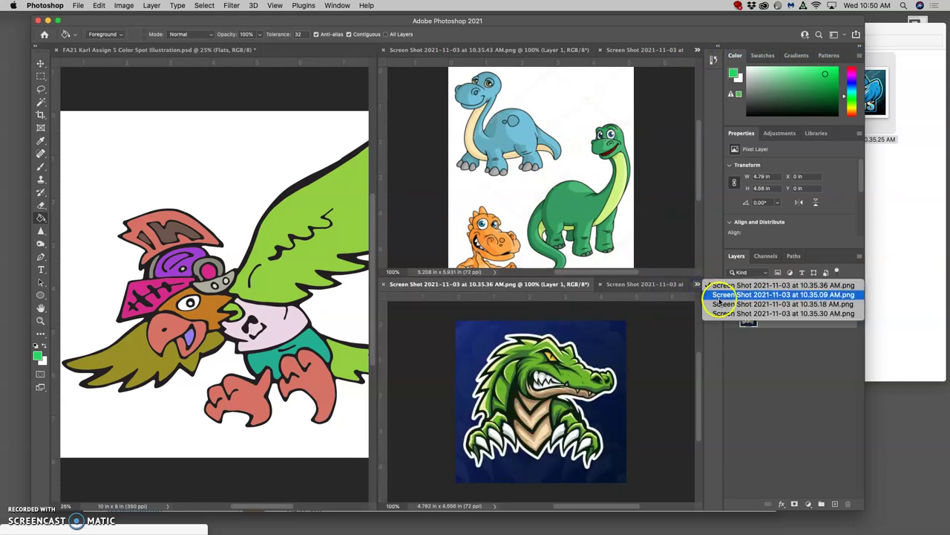
pyautogui.click(720, 307)
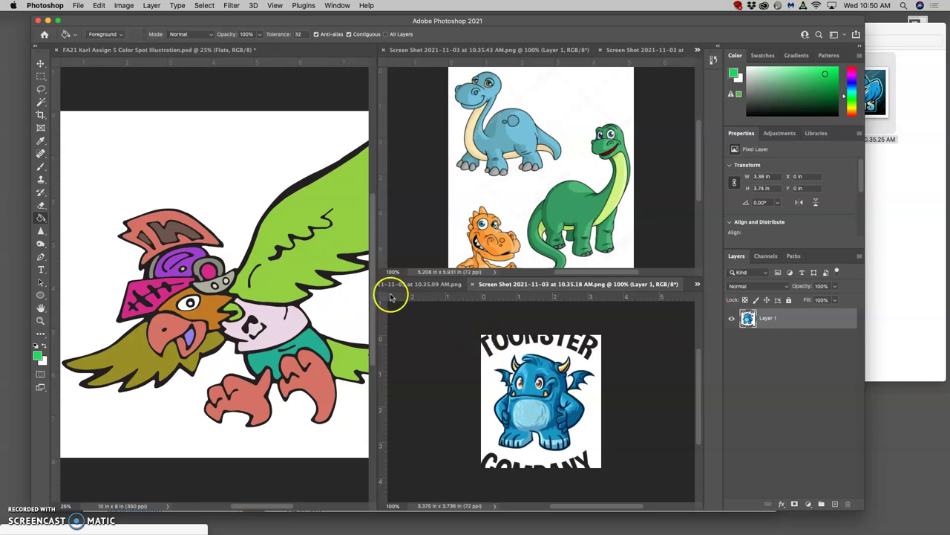
# - In the bird illustration, duplicate the Flats layer and hide Flats and Flat Local Color
pyautogui.click(198, 49)
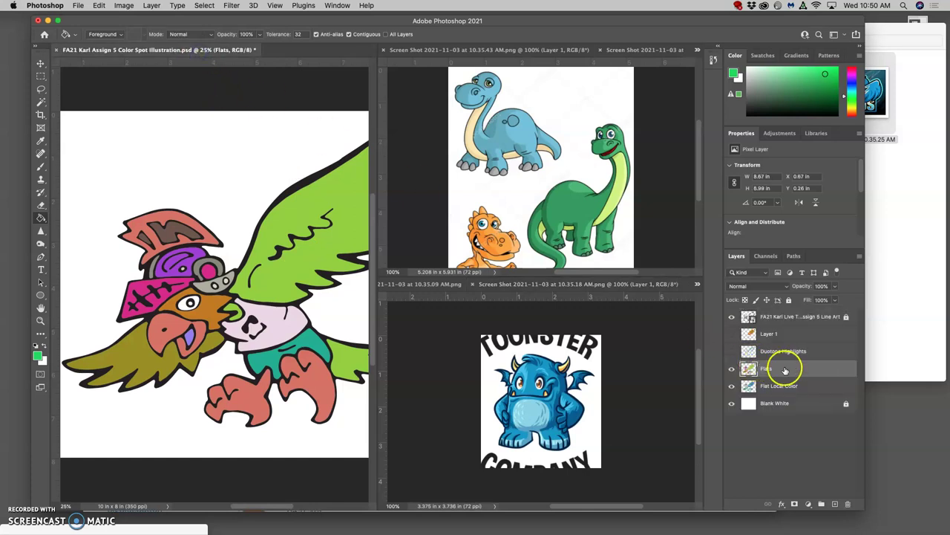
pyautogui.moveTo(785, 369); pyautogui.dragTo(785, 365)
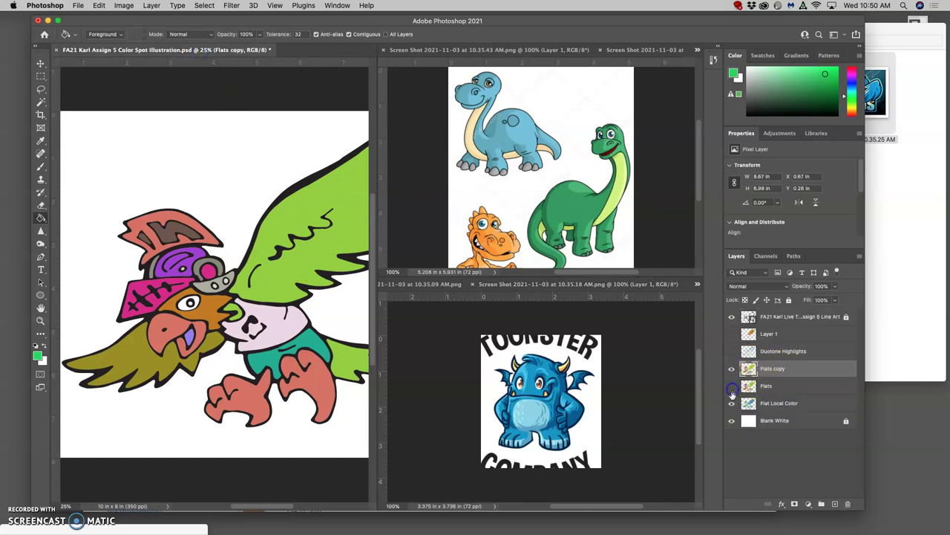
pyautogui.click(732, 403)
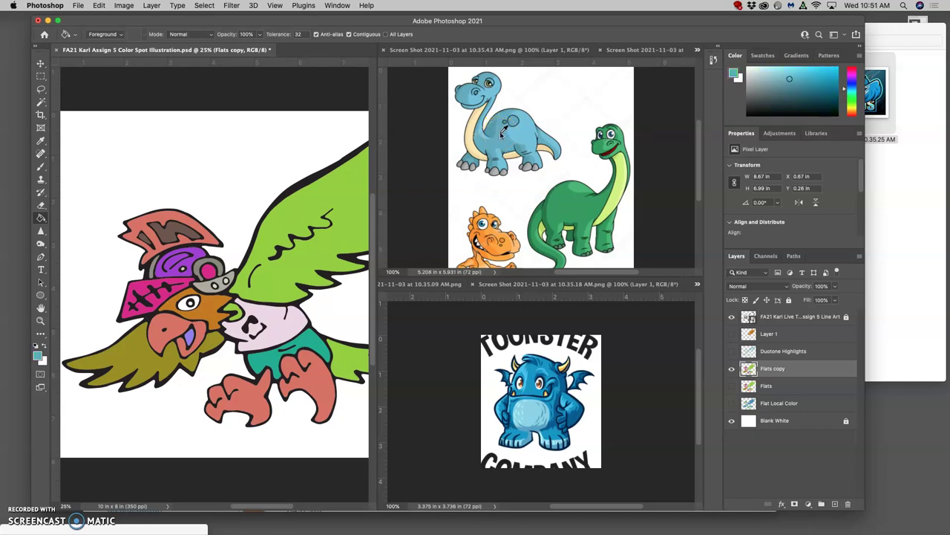
# - Sample the blue dinosaur's body colour and fill the bird's raised wing with it
pyautogui.click(298, 188)
pyautogui.click(466, 157)
pyautogui.click(338, 191)
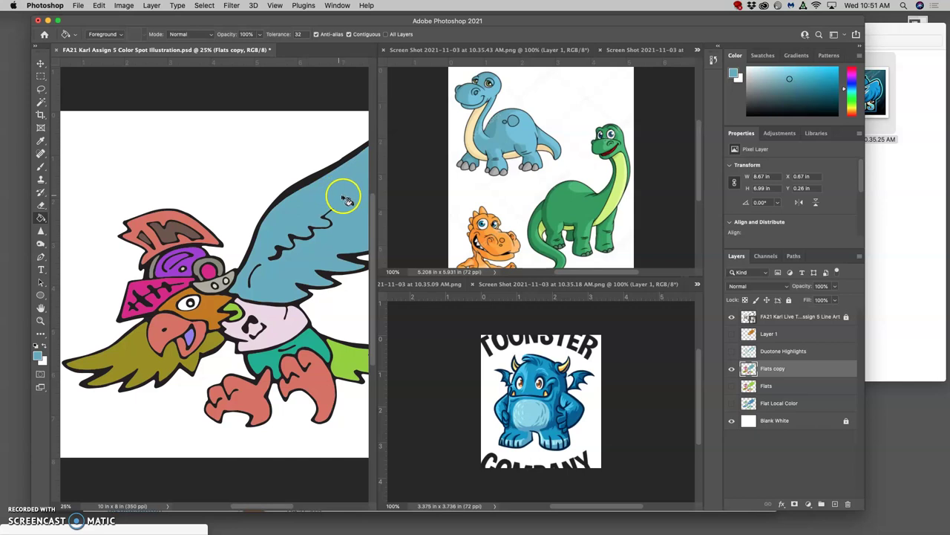